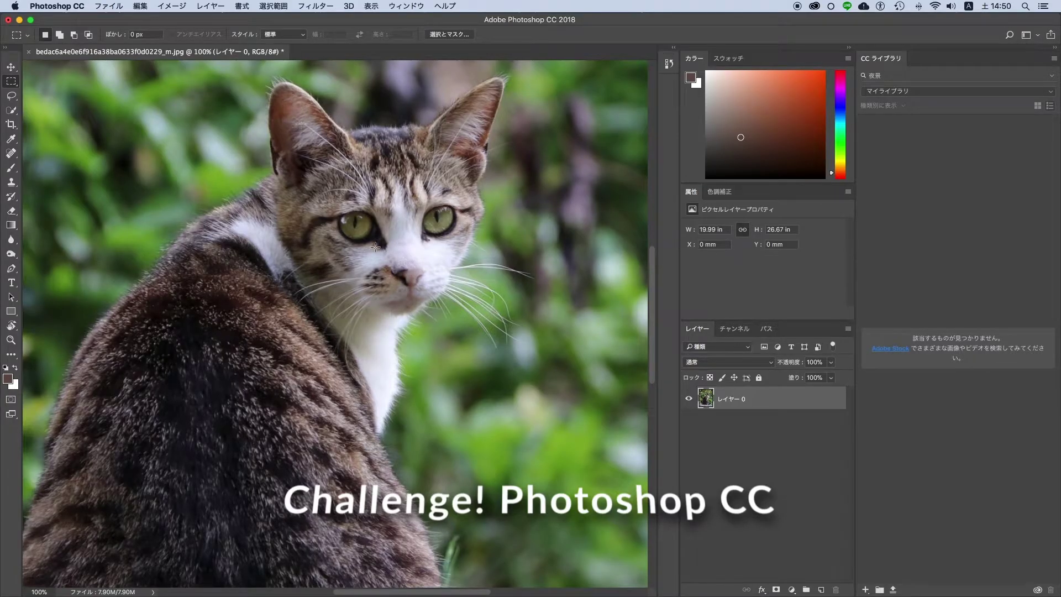
Zoom out to 66.7%, check the ledge and tail, and open the Select menu.
key(super+minus)
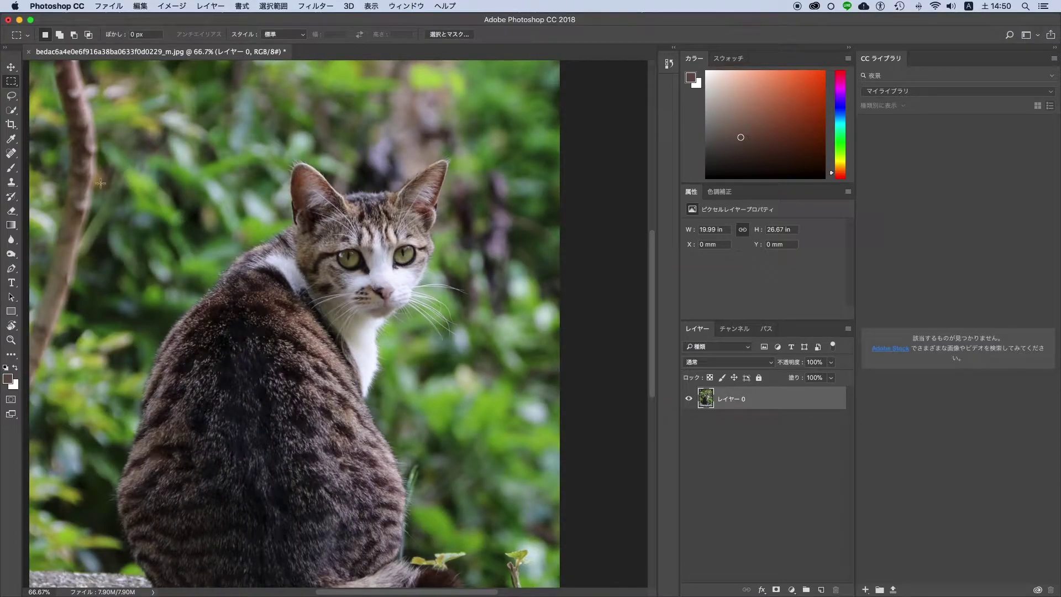
scroll(482, 254, down, 3)
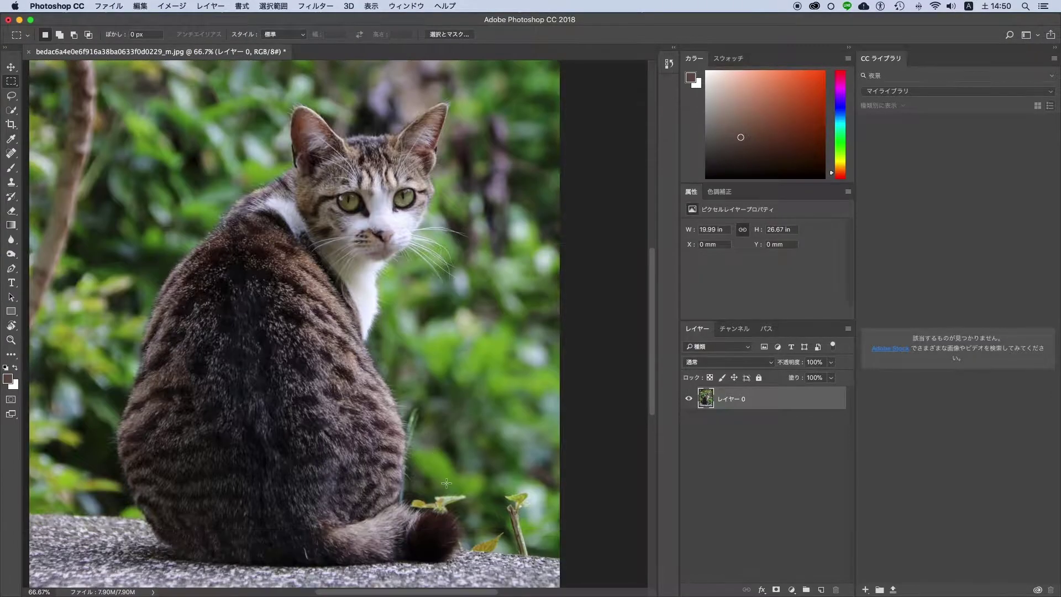
scroll(441, 409, up, 3)
scroll(241, 298, left, 3)
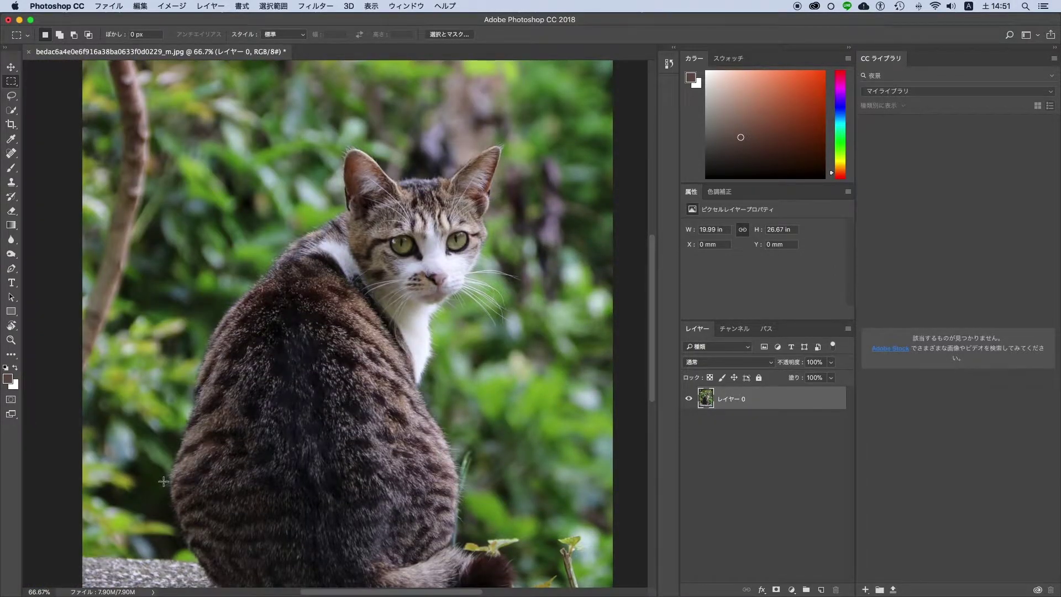
scroll(164, 482, down, 2)
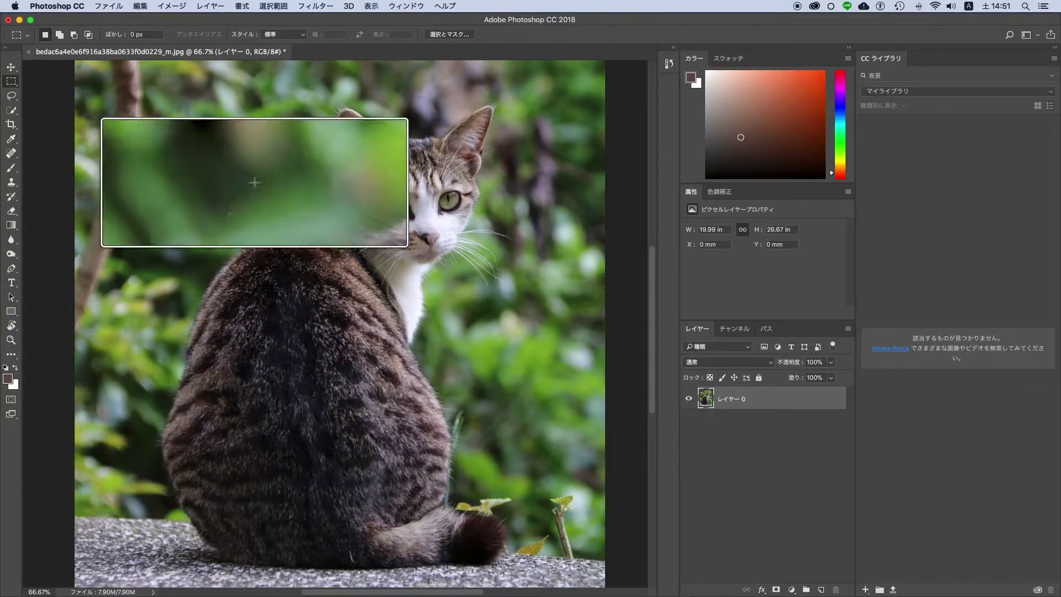
click(274, 6)
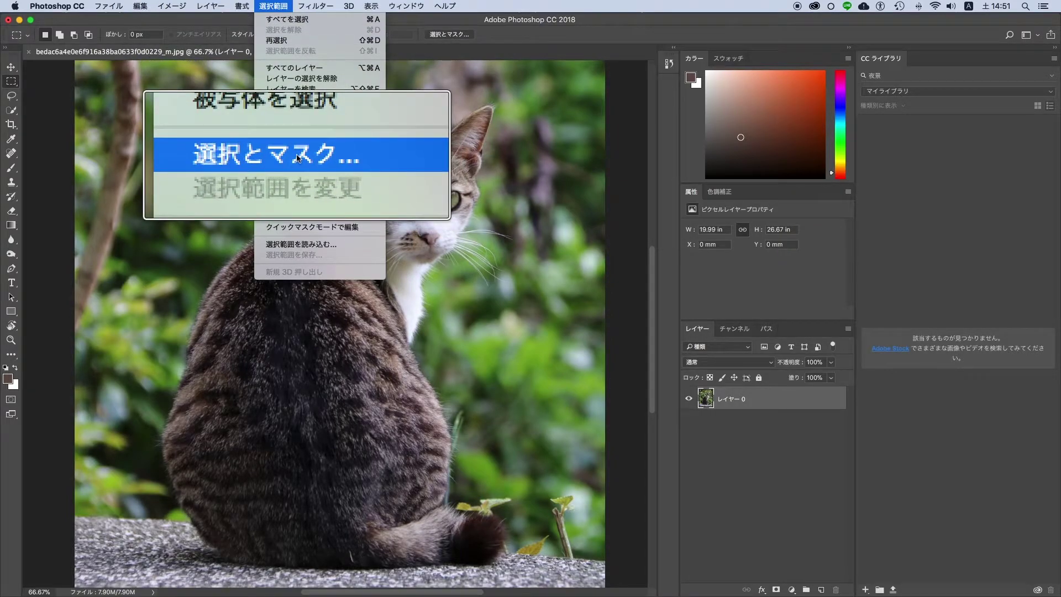
In Select and Mask, use Select Subject to select the cat, leaving the background red-masked.
click(297, 158)
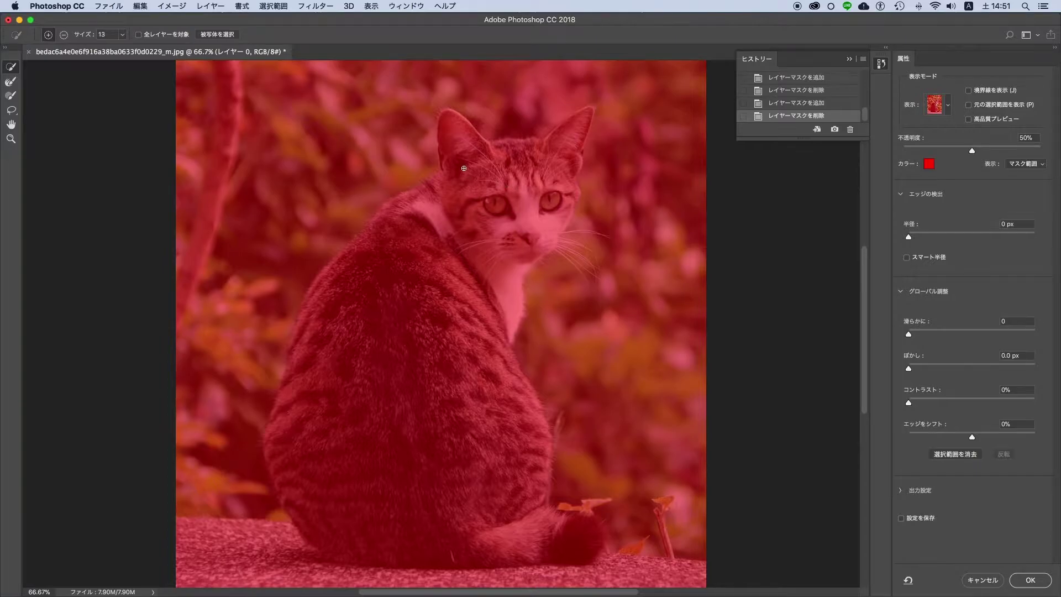
scroll(311, 130, up, 1)
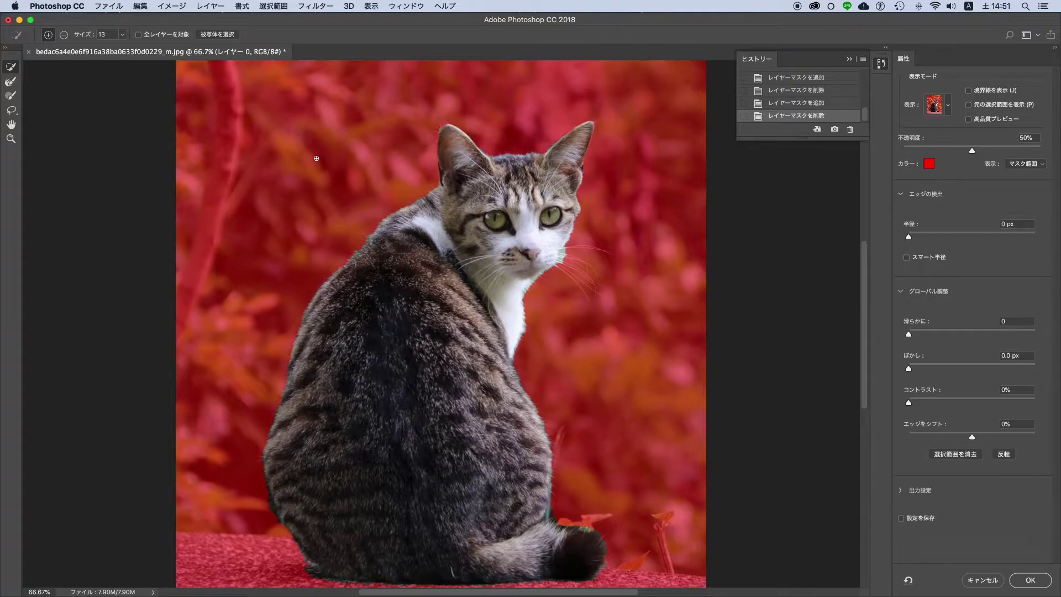
key(super+plus)
key(super+plus)
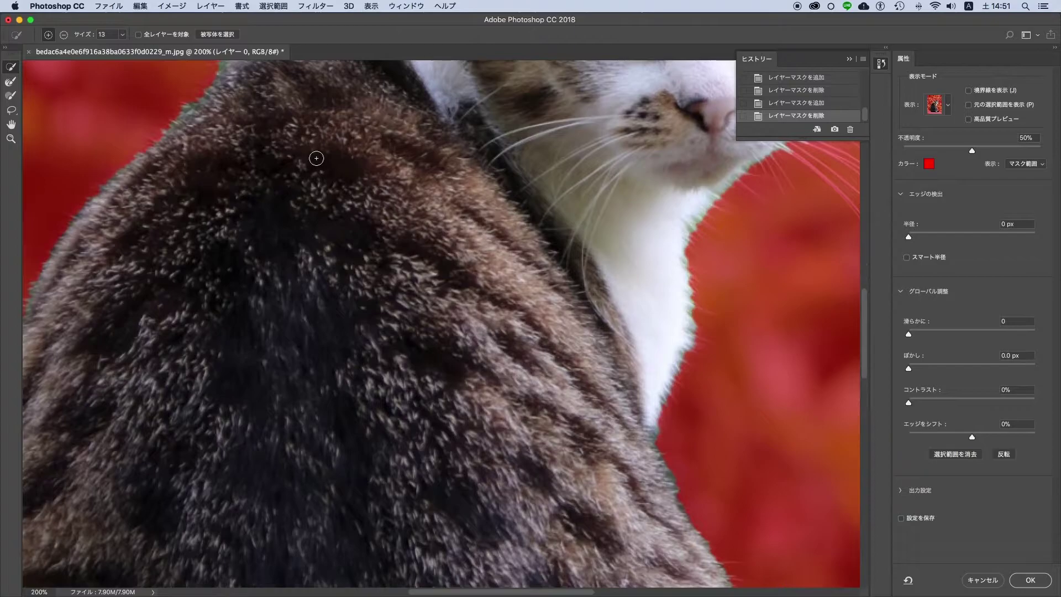
Inspect the cat's selection edges at 200%, panning from face to tail and back.
drag(490, 187, 437, 382)
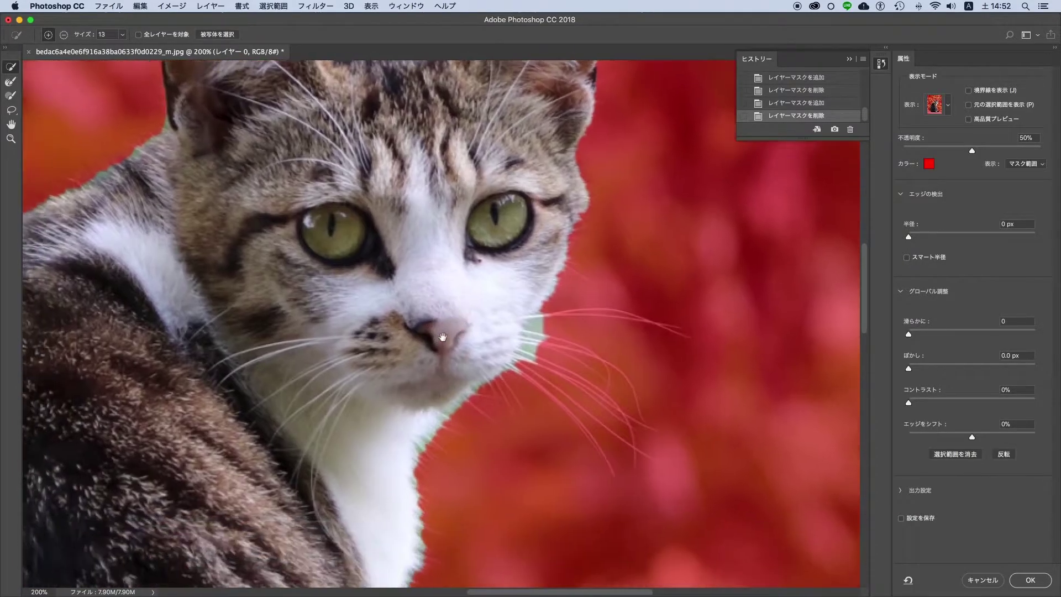
scroll(437, 381, down, 5)
scroll(451, 372, down, 5)
scroll(458, 464, down, 5)
scroll(450, 393, down, 5)
scroll(443, 351, up, 2)
scroll(443, 351, up, 5)
scroll(442, 351, up, 2)
scroll(442, 351, left, 3)
scroll(443, 351, down, 3)
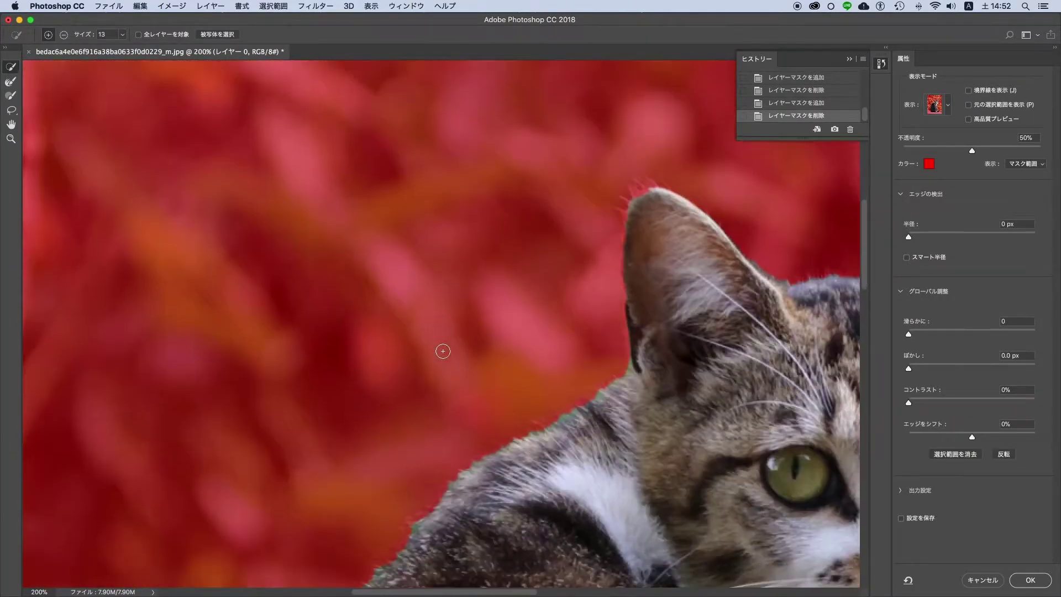
scroll(443, 351, down, 2)
scroll(443, 351, right, 10)
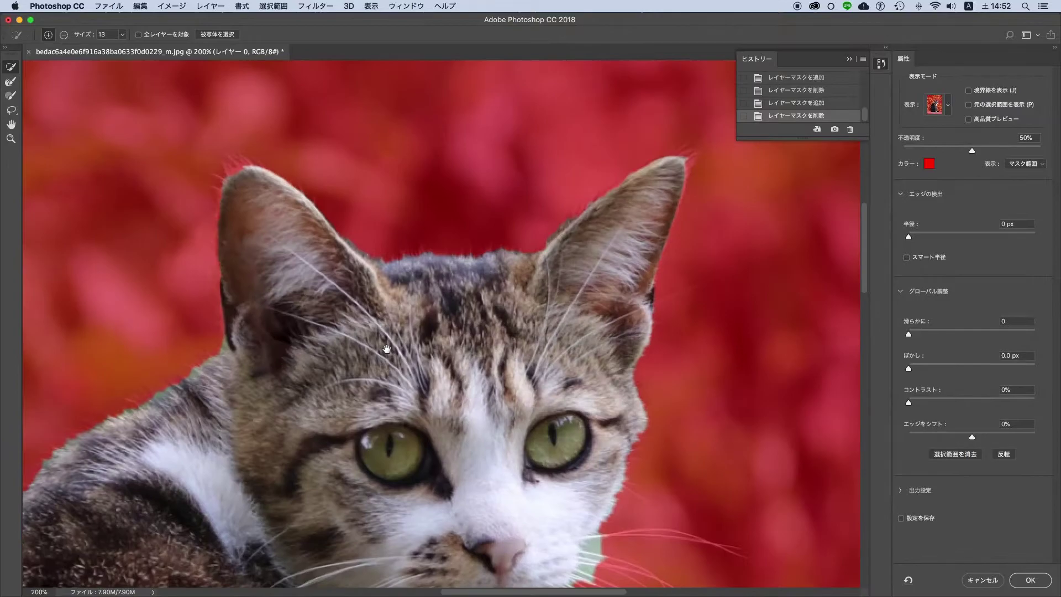
scroll(557, 296, right, 1)
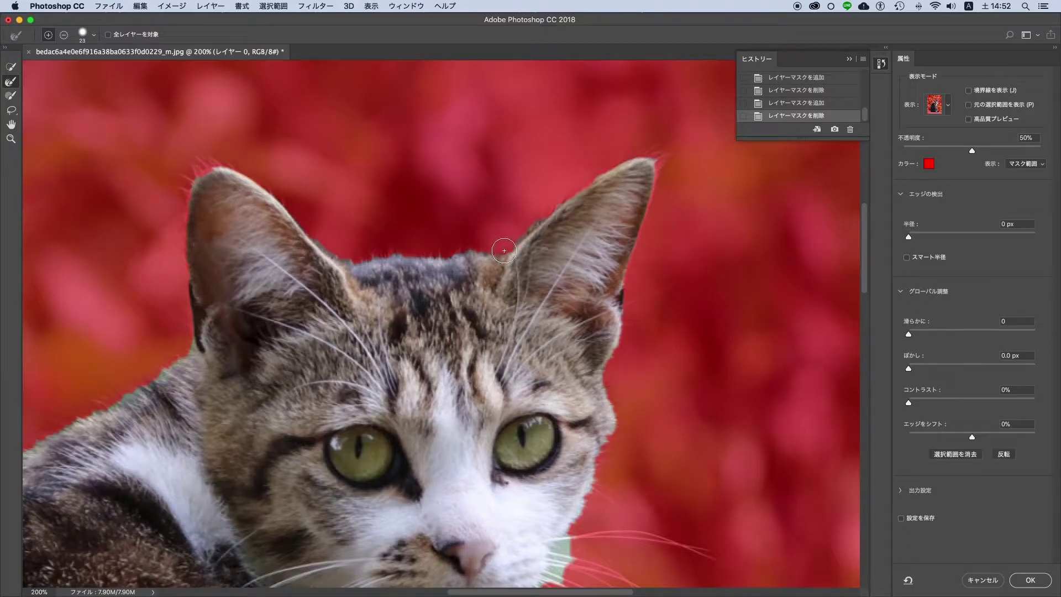
At 400%, brush the green fringe off the cat's cheek, whiskers and chin edge.
key(super+plus)
key(super+plus)
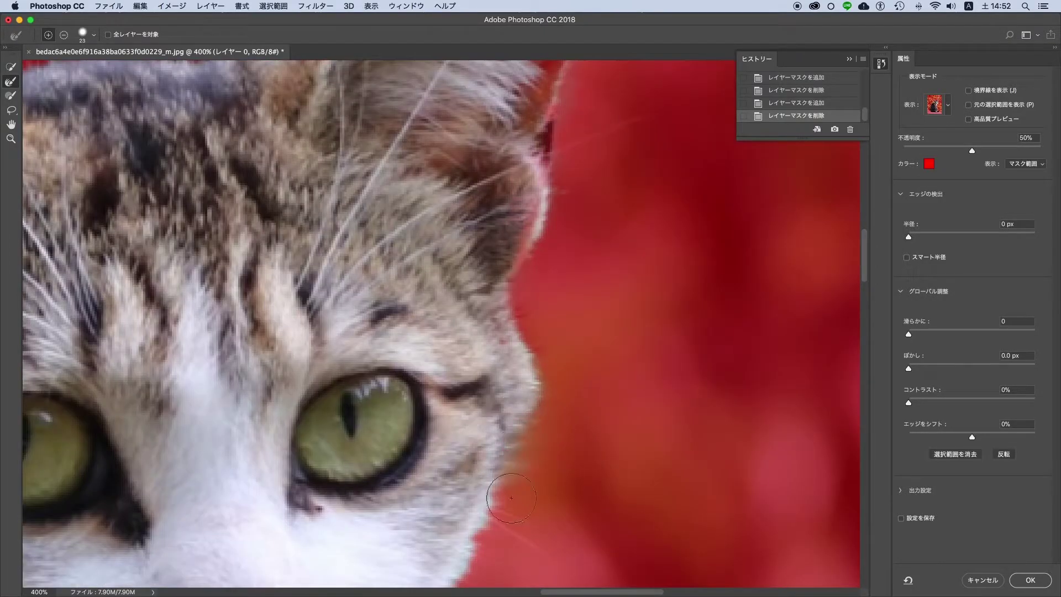
drag(529, 383, 535, 367)
drag(514, 442, 531, 350)
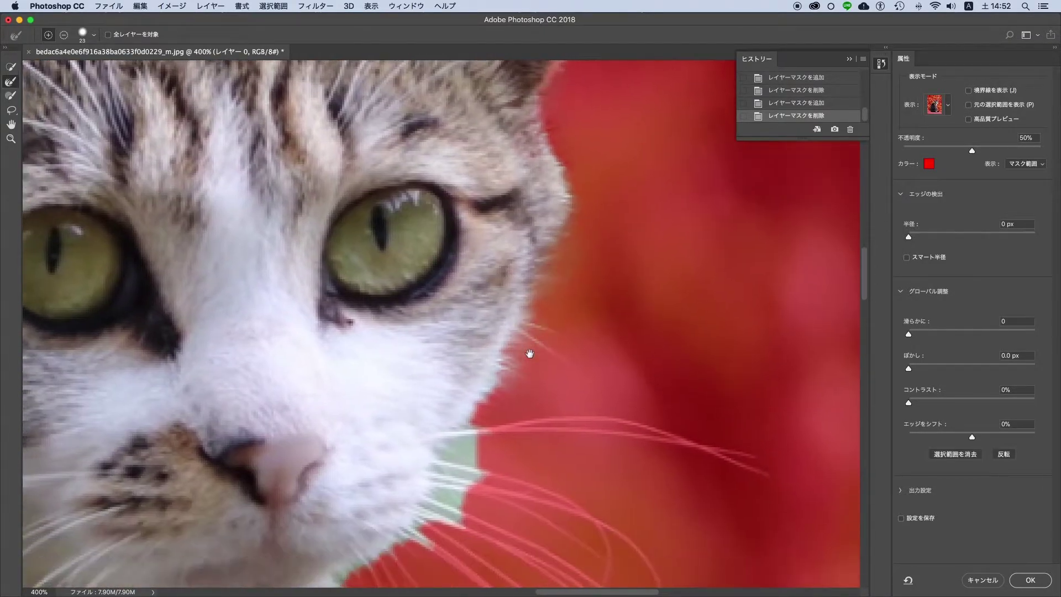
drag(501, 394, 523, 340)
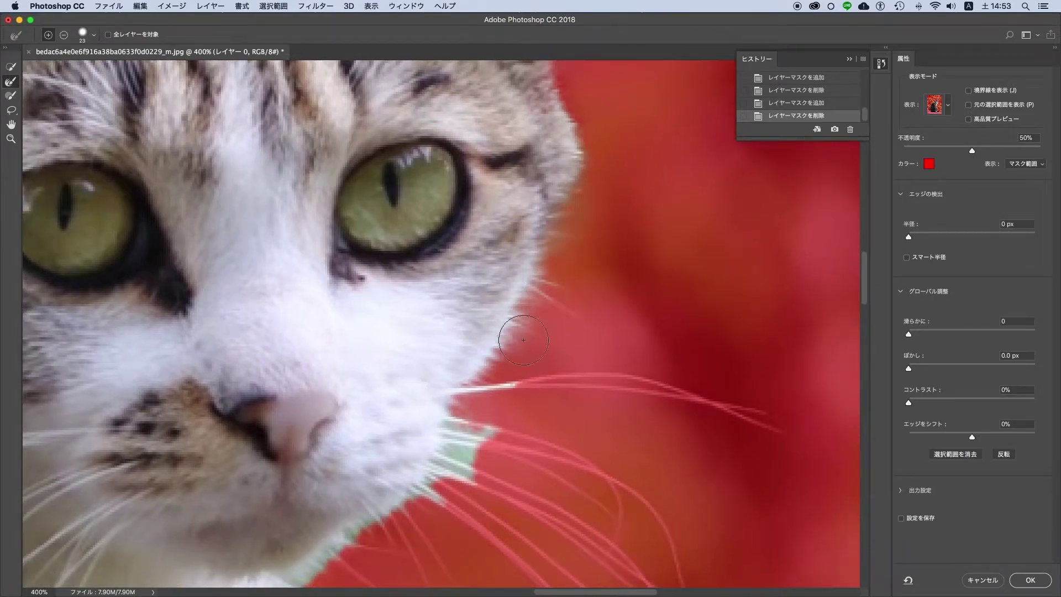
drag(462, 391, 479, 473)
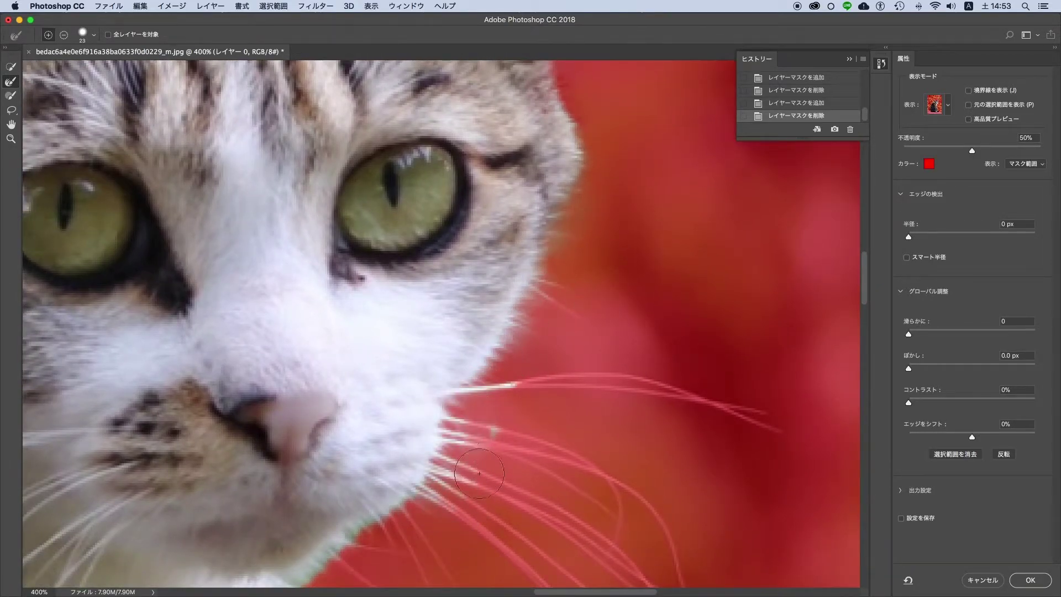
mouse_move(478, 445)
mouse_down()
mouse_move(503, 368)
mouse_move(465, 395)
mouse_up()
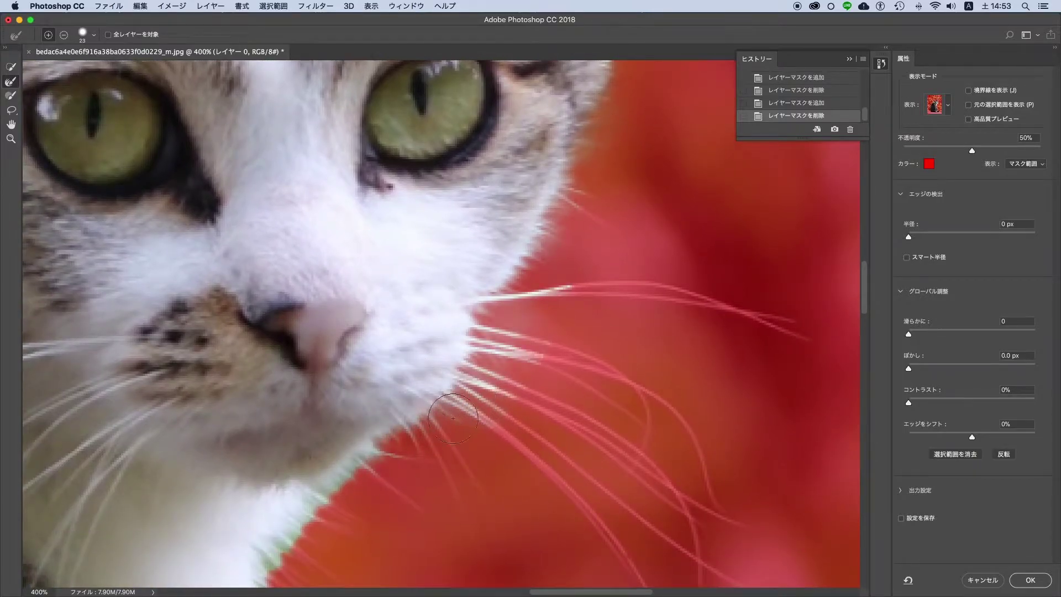
drag(440, 427, 458, 400)
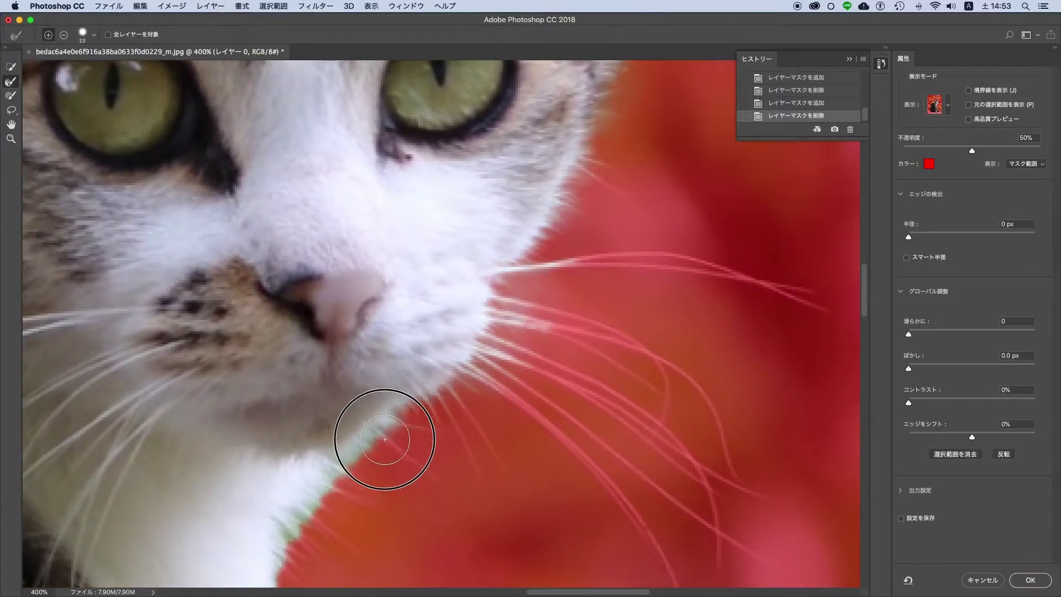
drag(405, 461, 421, 405)
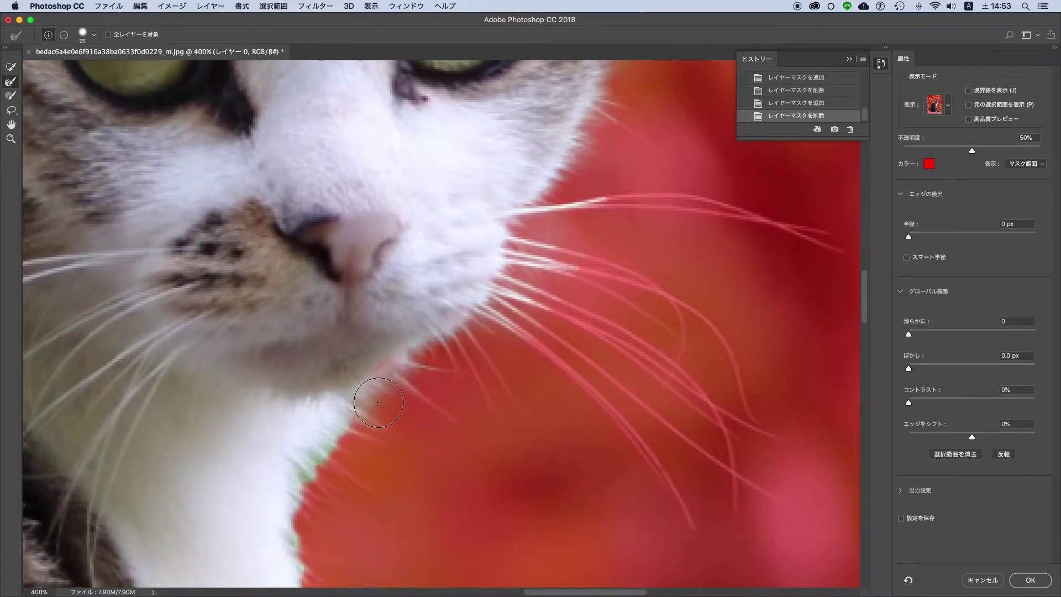
Refine the white chest fur edge down along the cat's side.
drag(323, 532, 343, 455)
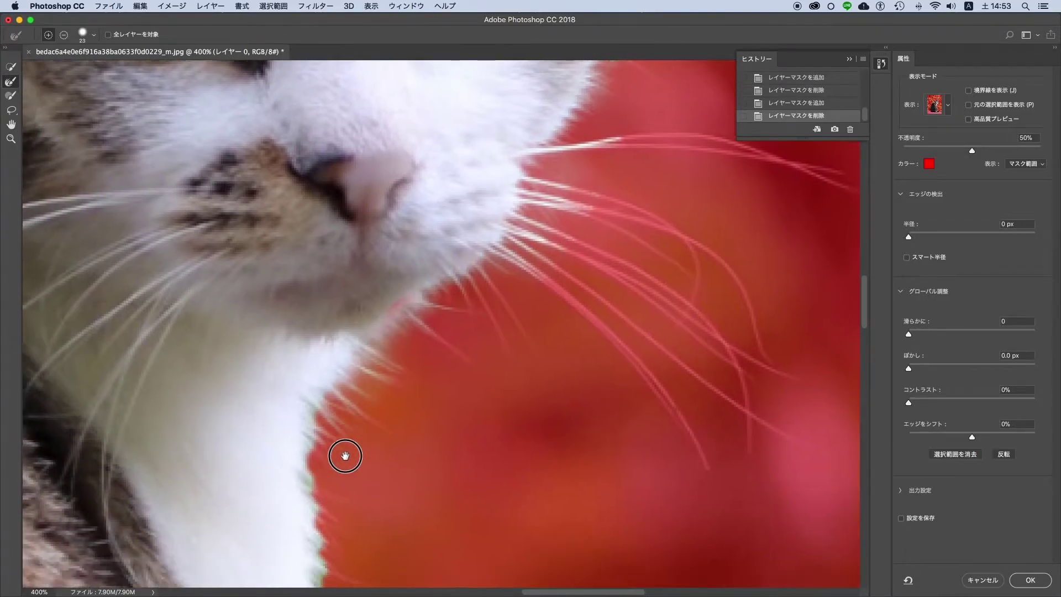
drag(365, 531, 375, 438)
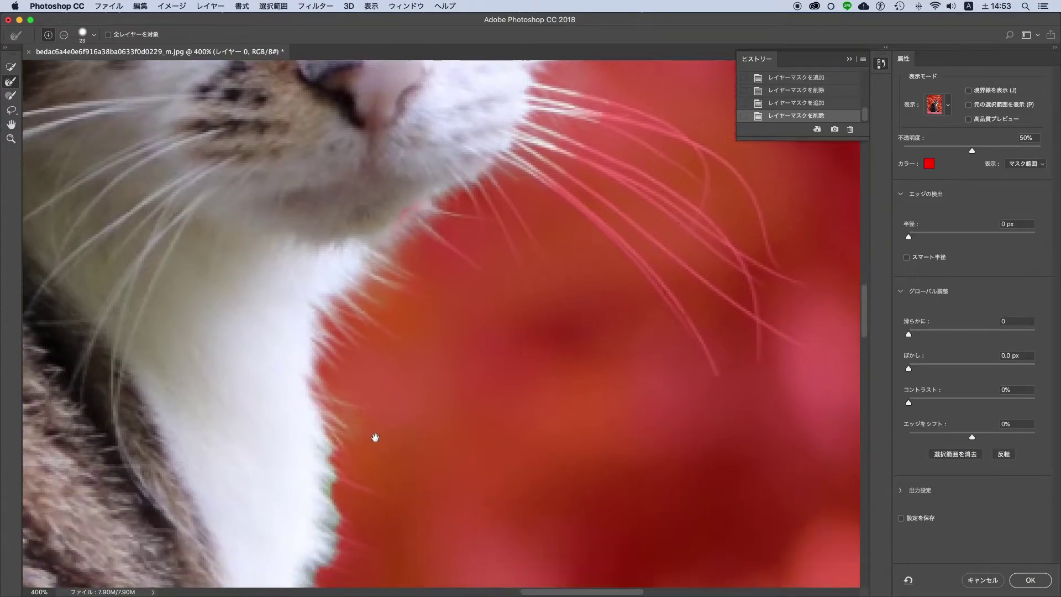
drag(384, 526, 406, 417)
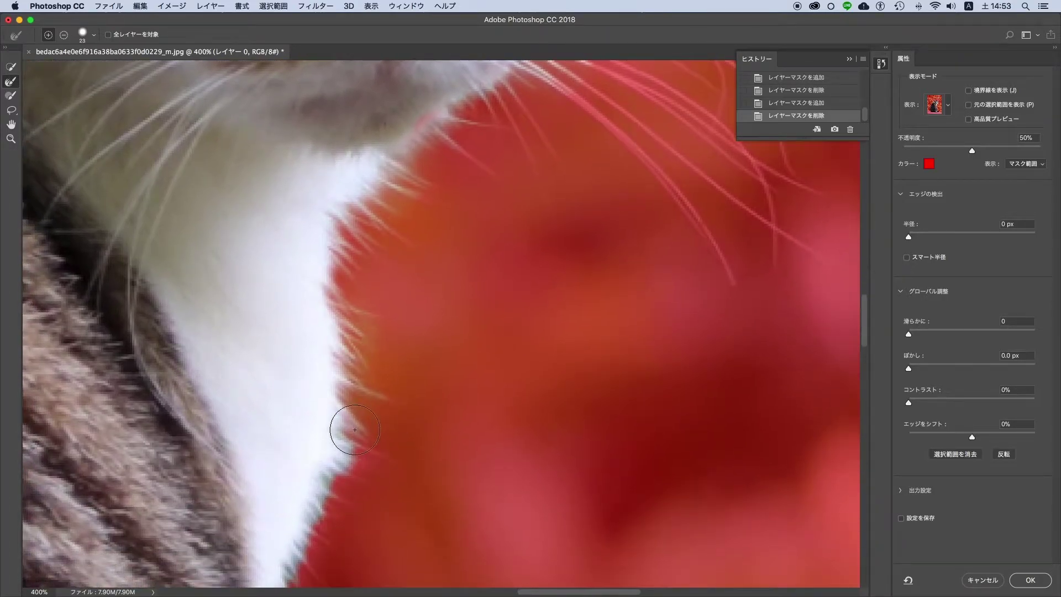
drag(382, 514, 403, 409)
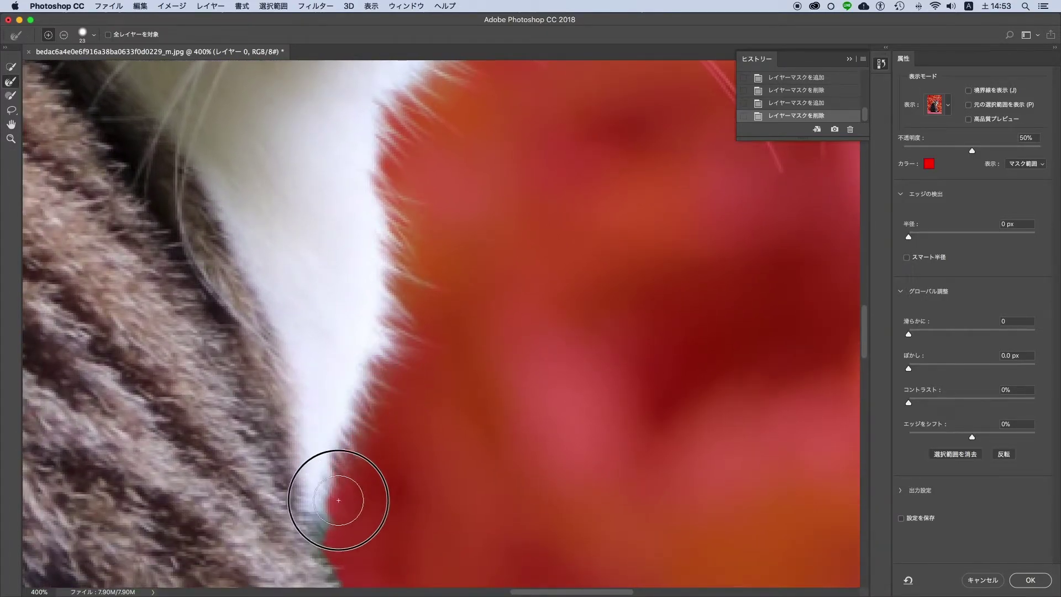
drag(374, 503, 363, 420)
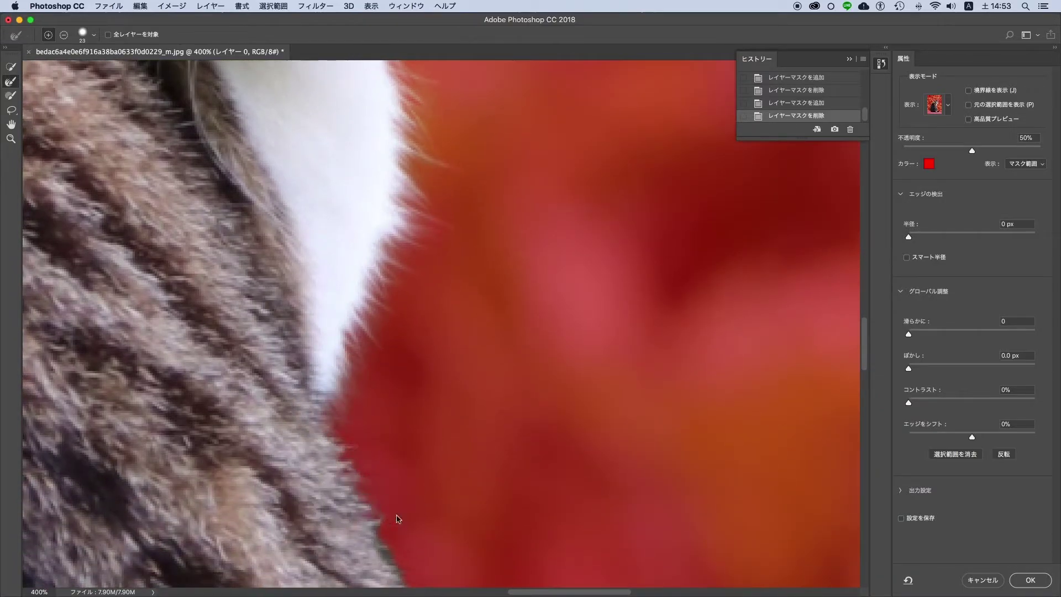
drag(390, 517, 403, 408)
Refine the back fur edge beside the red flowers and apply it as a layer mask.
drag(452, 507, 438, 391)
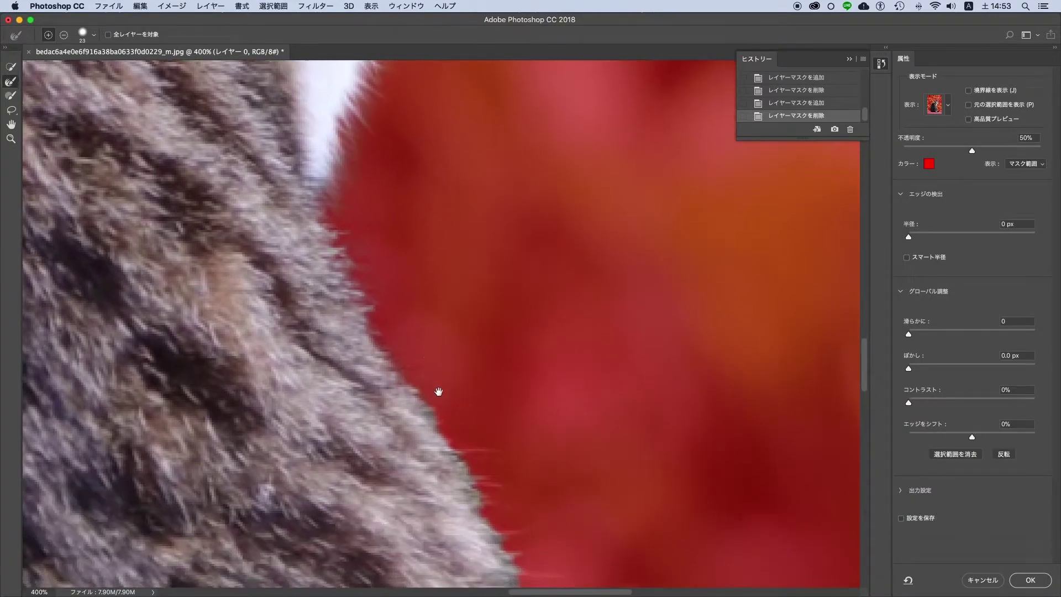
drag(515, 521, 491, 408)
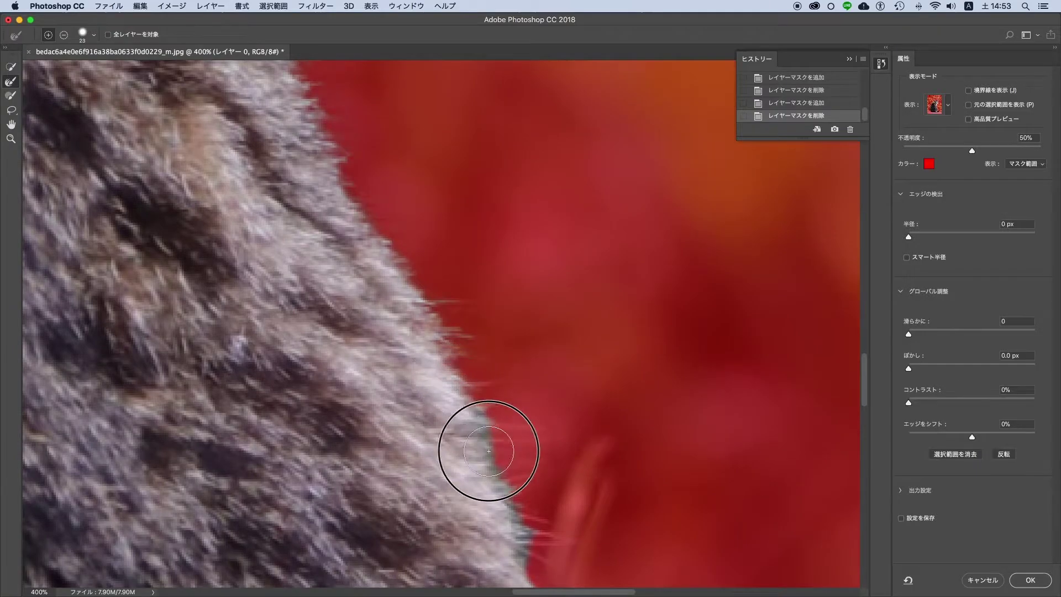
mouse_move(474, 446)
mouse_down()
mouse_move(498, 403)
mouse_move(484, 376)
mouse_up()
mouse_move(526, 526)
mouse_down()
mouse_move(516, 384)
mouse_move(498, 360)
mouse_up()
drag(493, 537, 486, 350)
drag(471, 479, 483, 401)
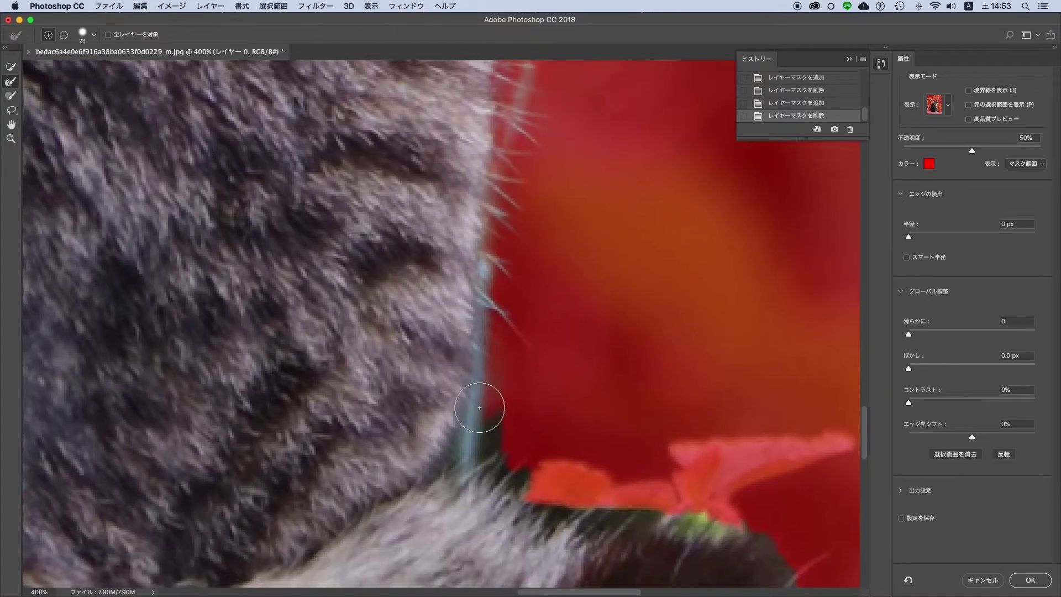
click(513, 453)
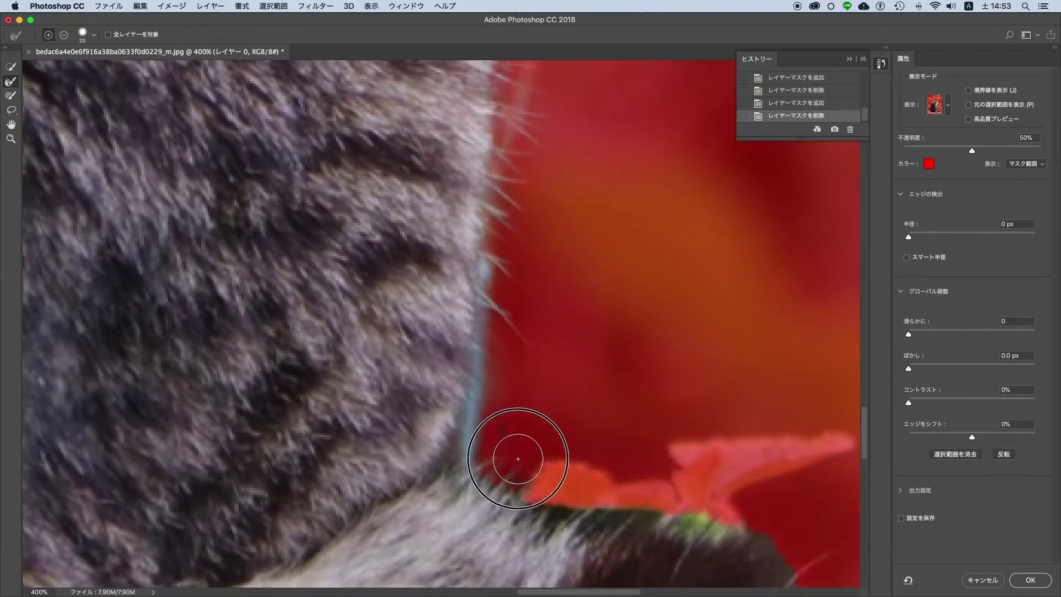
click(1026, 580)
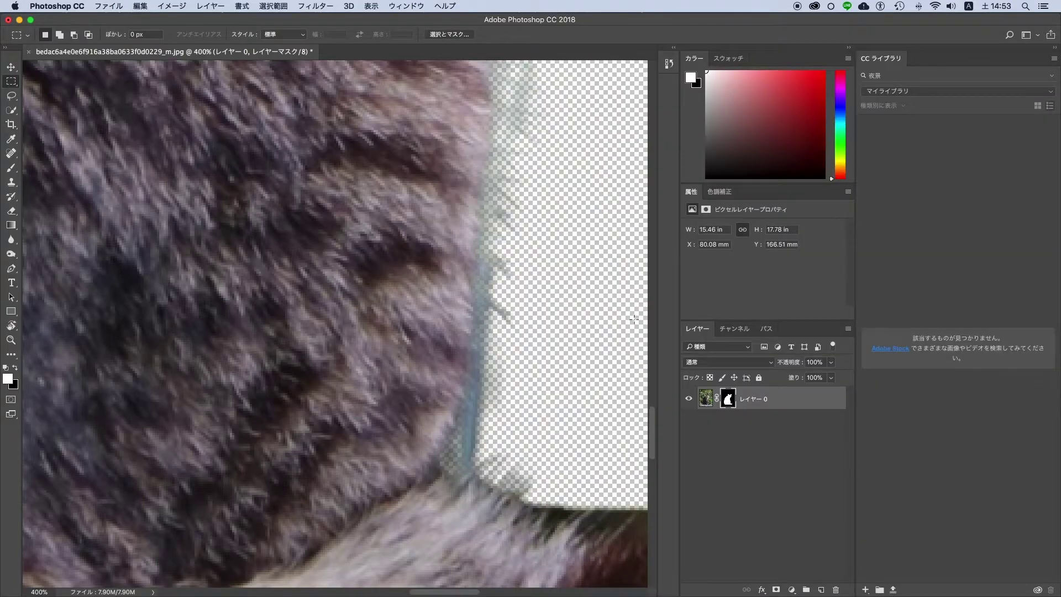
Zoom out to view the cut-out cat and look through the layer options.
key(super+plus)
key(super+minus)
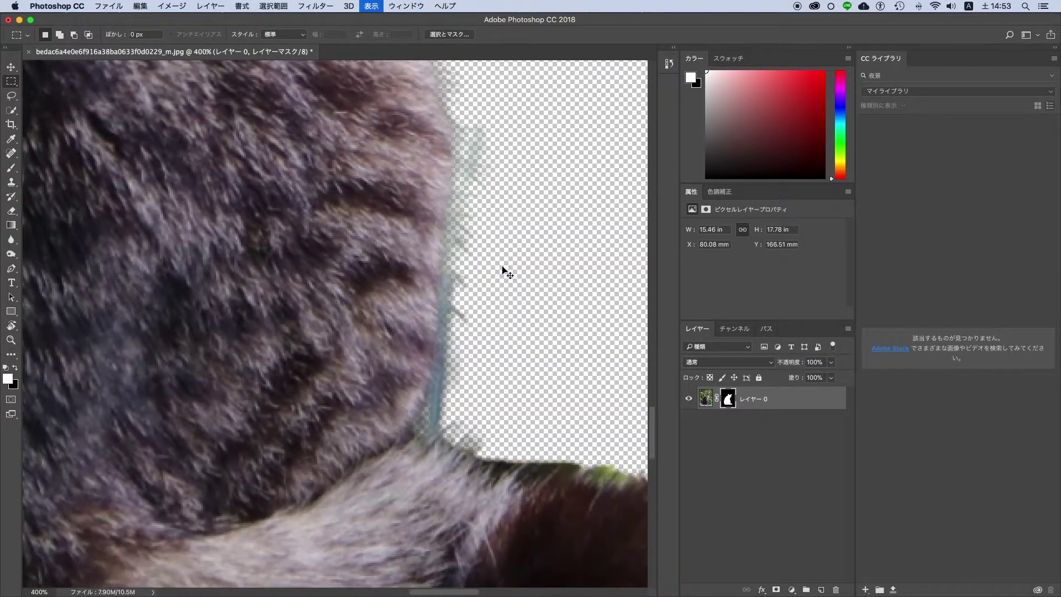
key(super+minus)
key(super+minus)
key(super+minus)
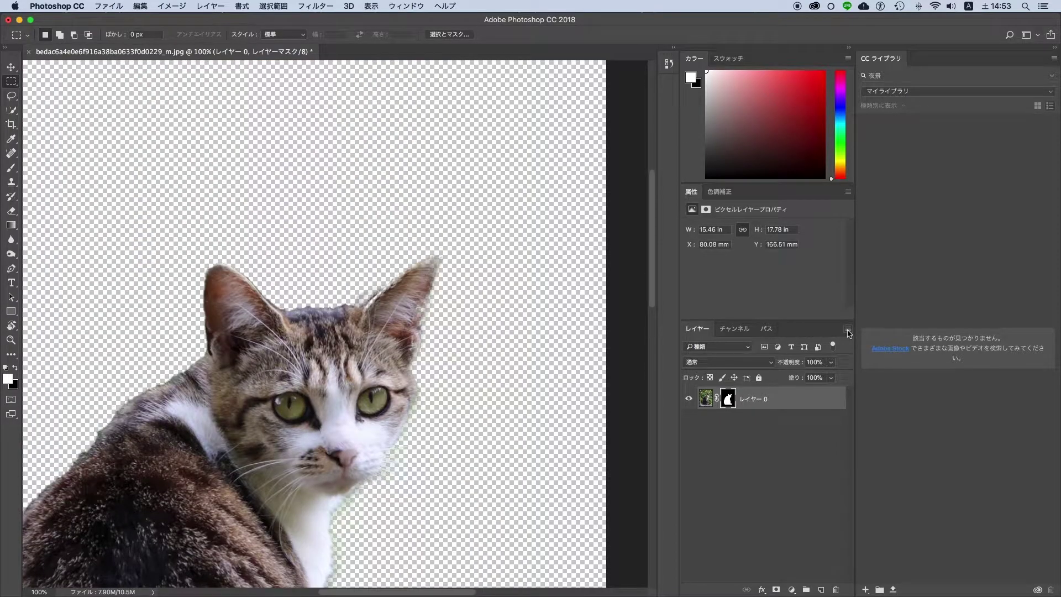
click(849, 333)
click(578, 270)
Create new layer レイヤー 1 and fill it with a vivid blue foreground colour.
key(shift+super+n)
key(Return)
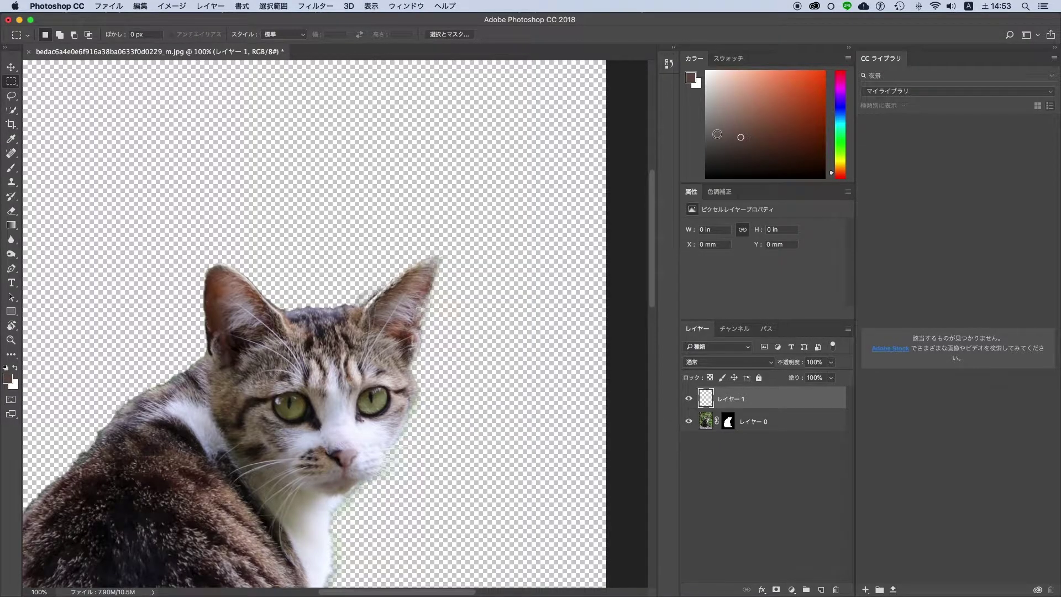
click(795, 117)
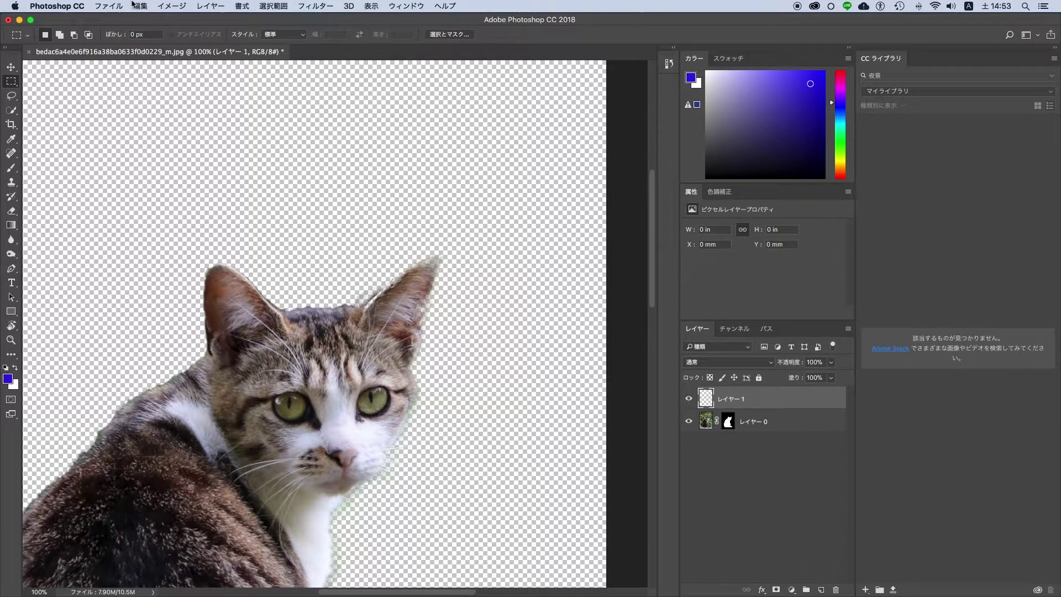
click(135, 5)
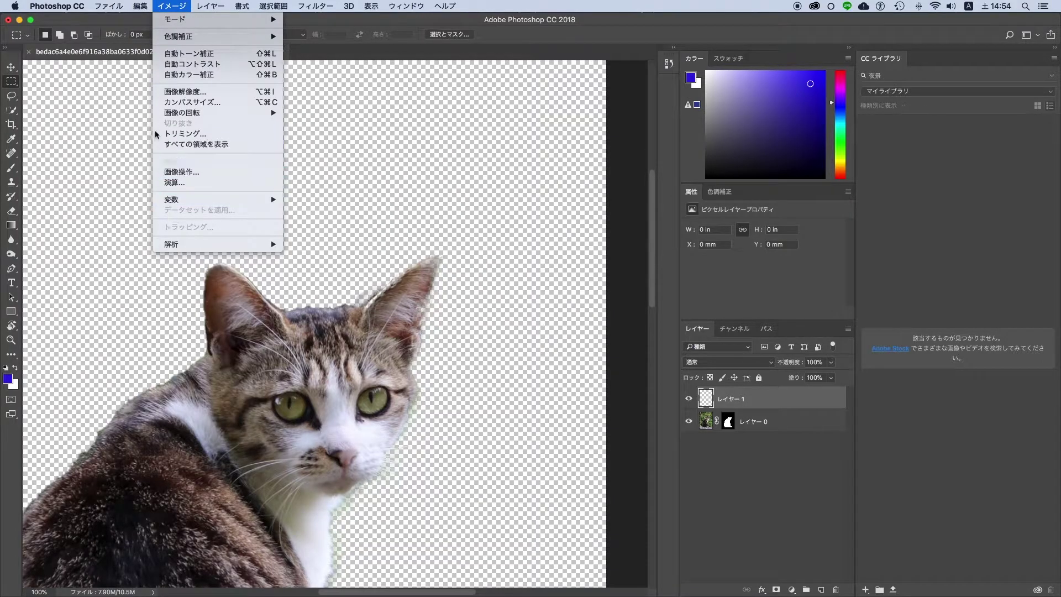
click(172, 181)
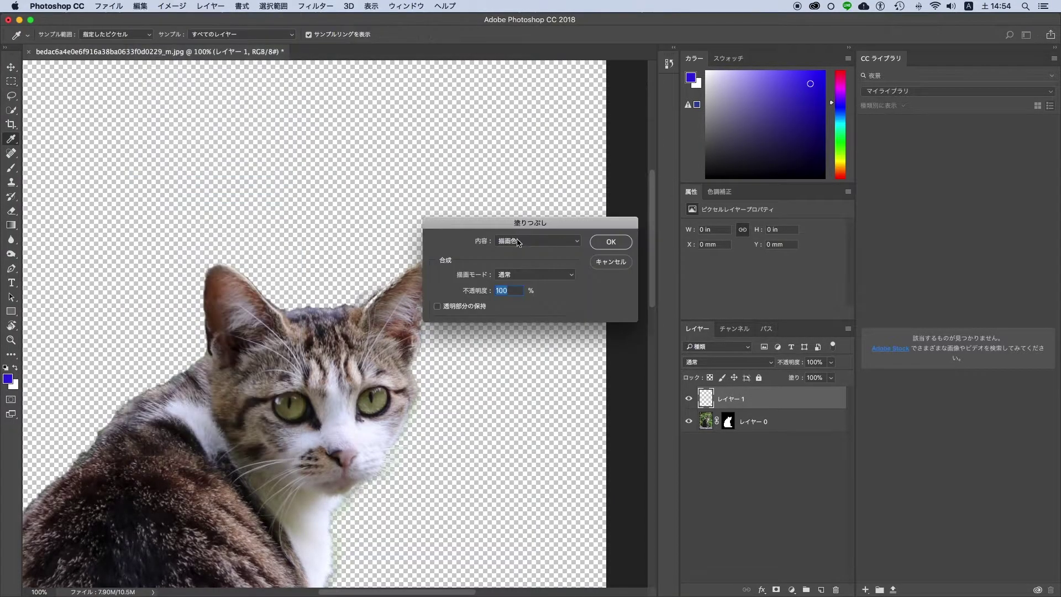
click(611, 242)
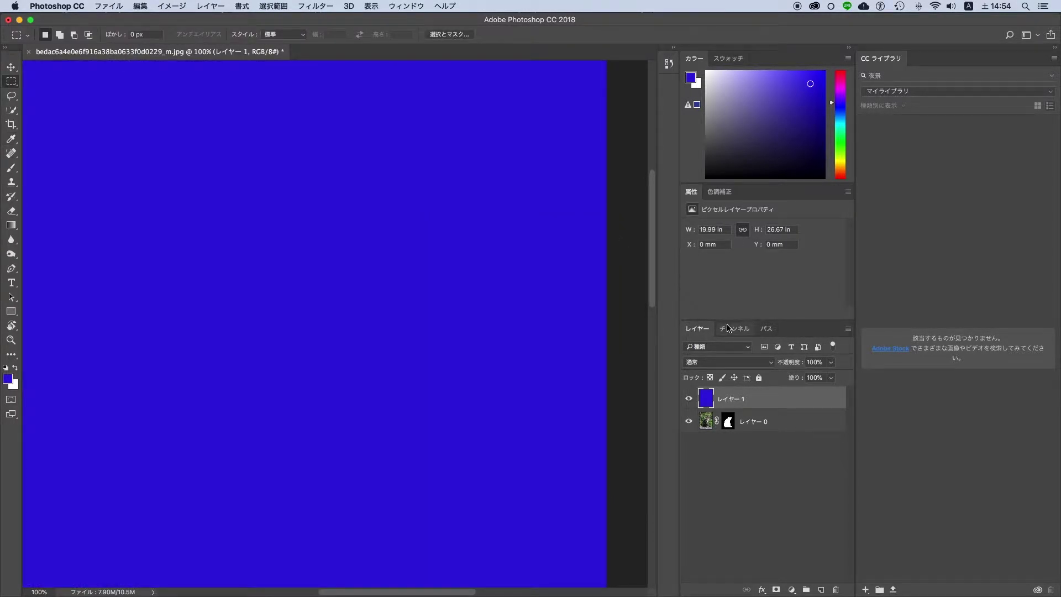
Move the blue layer beneath the cat layer and zoom toward the cat's face.
drag(755, 398, 756, 434)
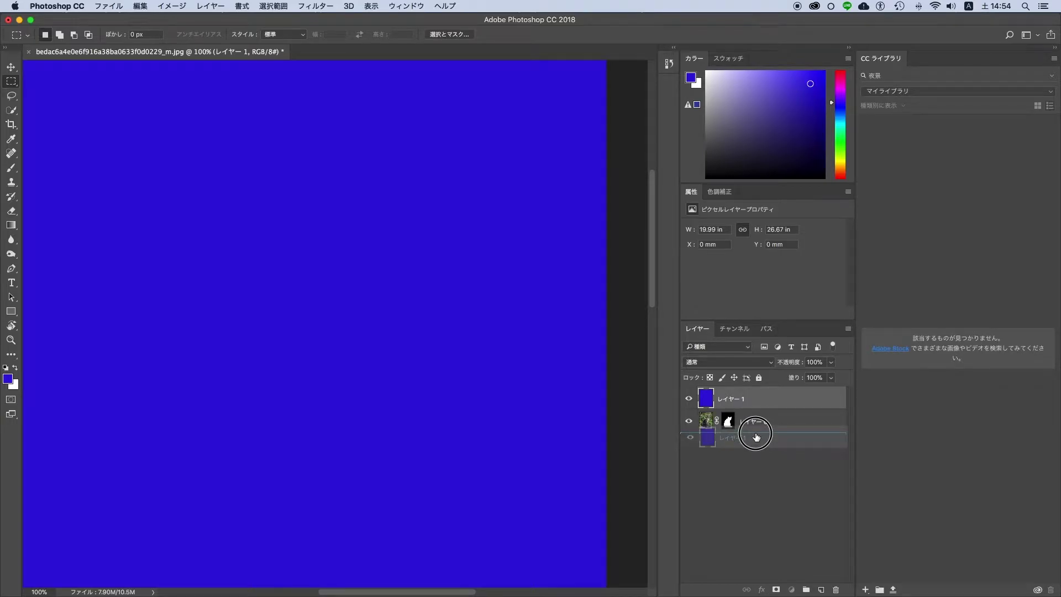
scroll(427, 385, down, 2)
scroll(470, 313, down, 3)
scroll(472, 320, down, 5)
scroll(472, 320, left, 2)
scroll(481, 310, down, 1)
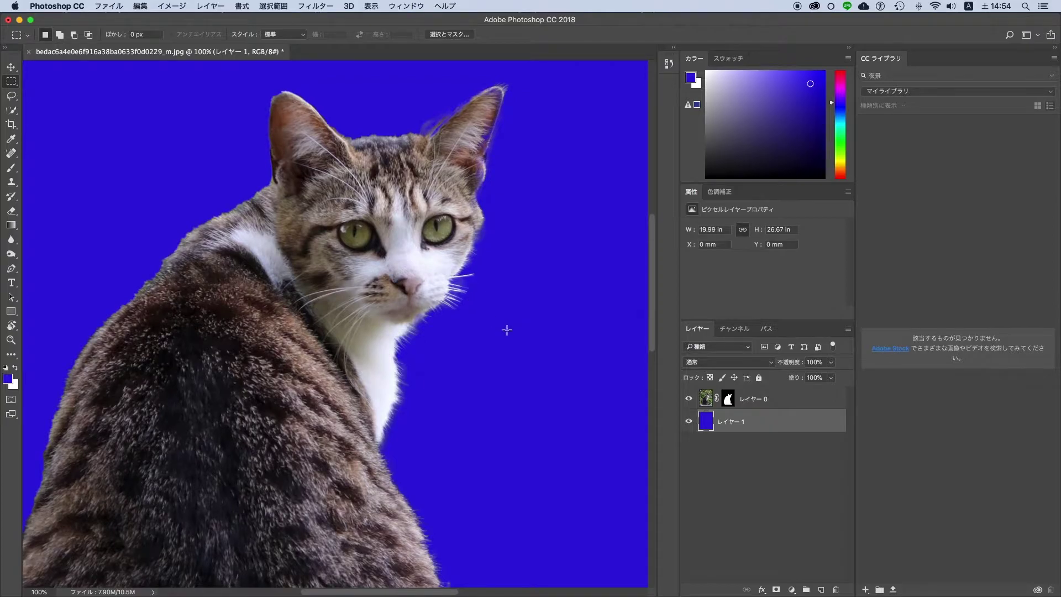
click(454, 266)
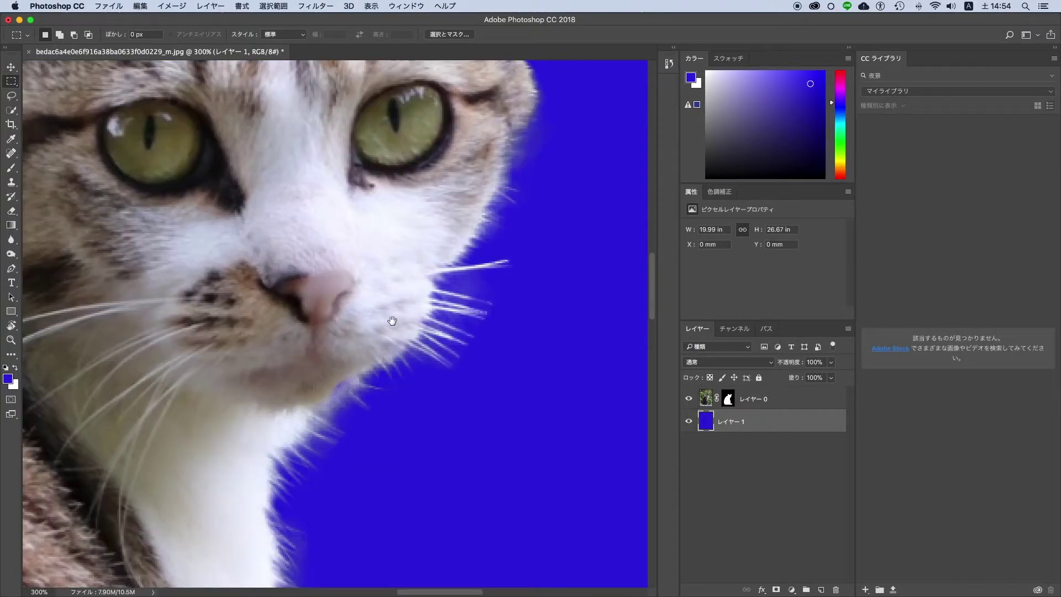
Zoom to 300% on the cat's face and pan across the fur edges.
click(382, 269)
scroll(437, 272, left, 5)
scroll(436, 272, up, 2)
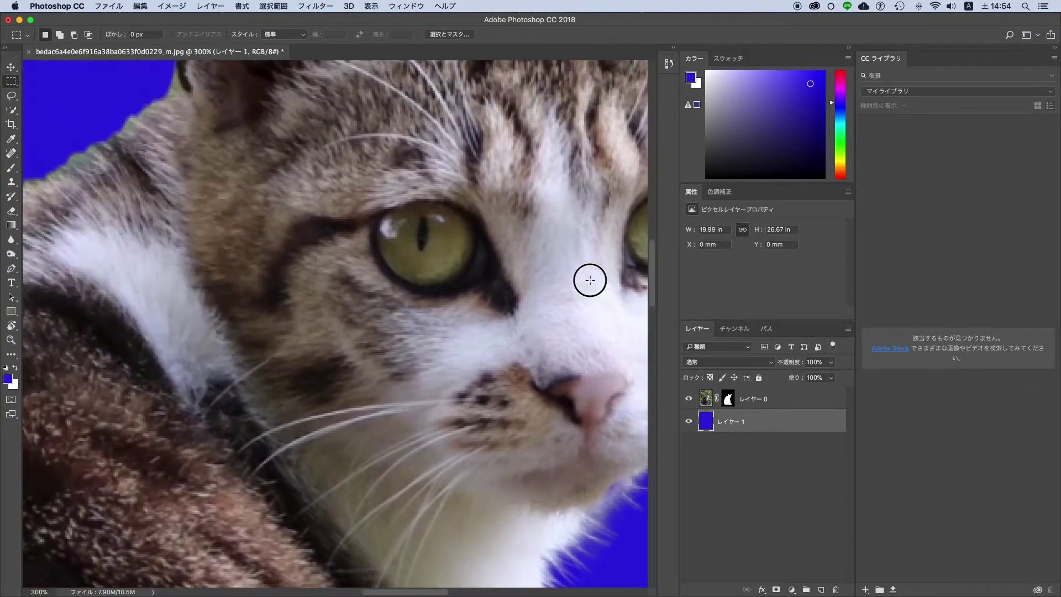
scroll(590, 279, left, 3)
scroll(590, 279, up, 2)
scroll(437, 247, left, 2)
scroll(410, 259, up, 1)
scroll(410, 258, left, 1)
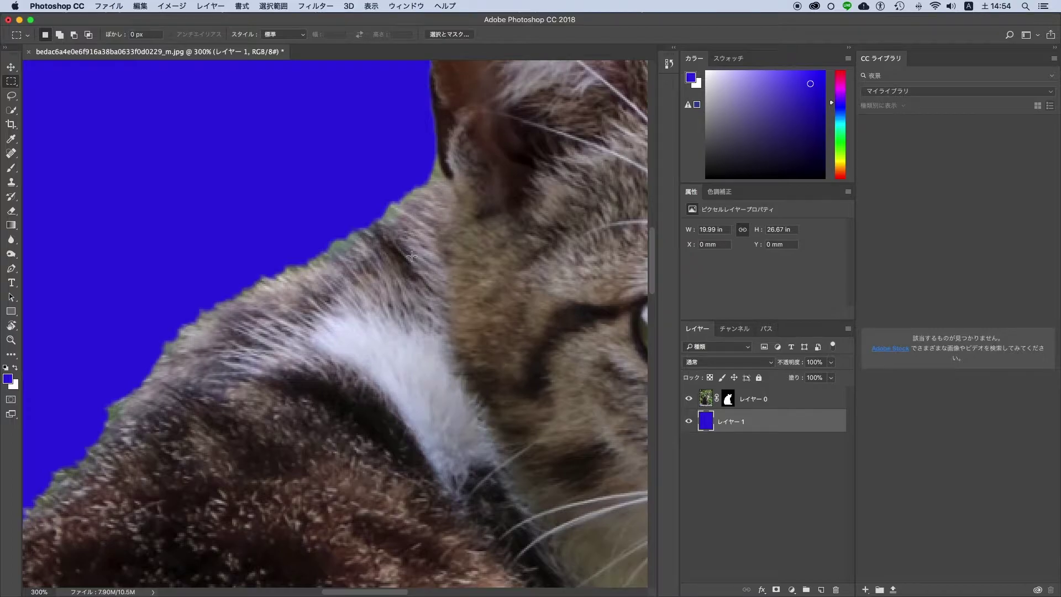
Rotate the canvas view with the Rotate View Tool so the back fur edge faces up.
click(11, 254)
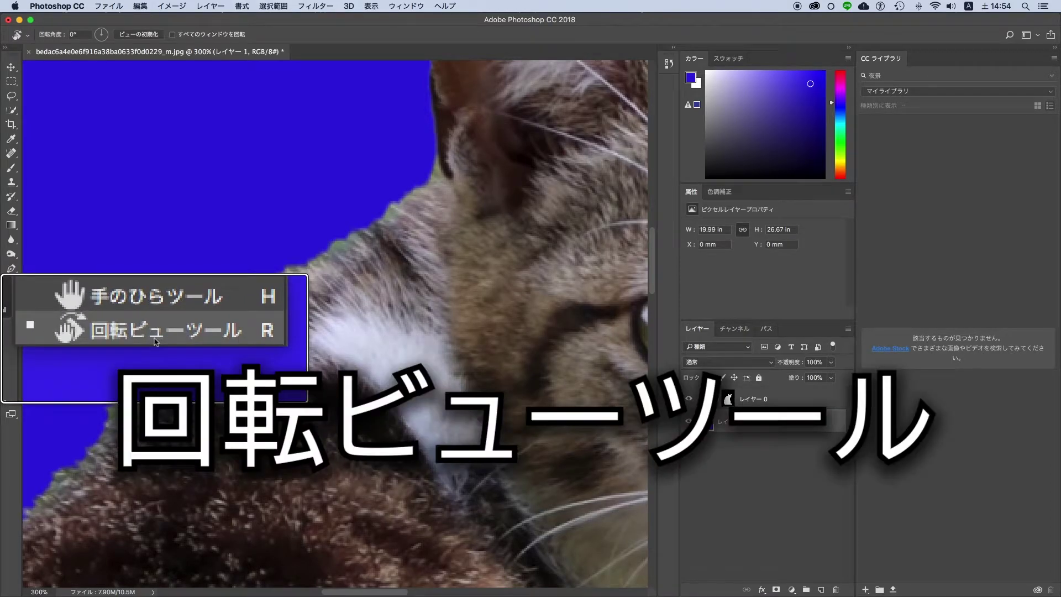
click(155, 342)
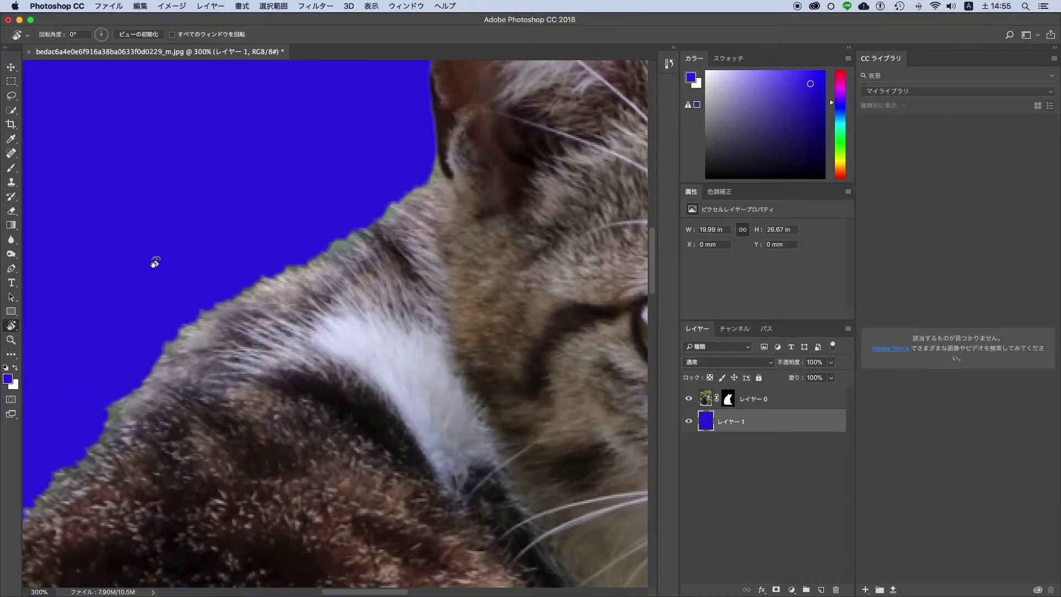
click(11, 330)
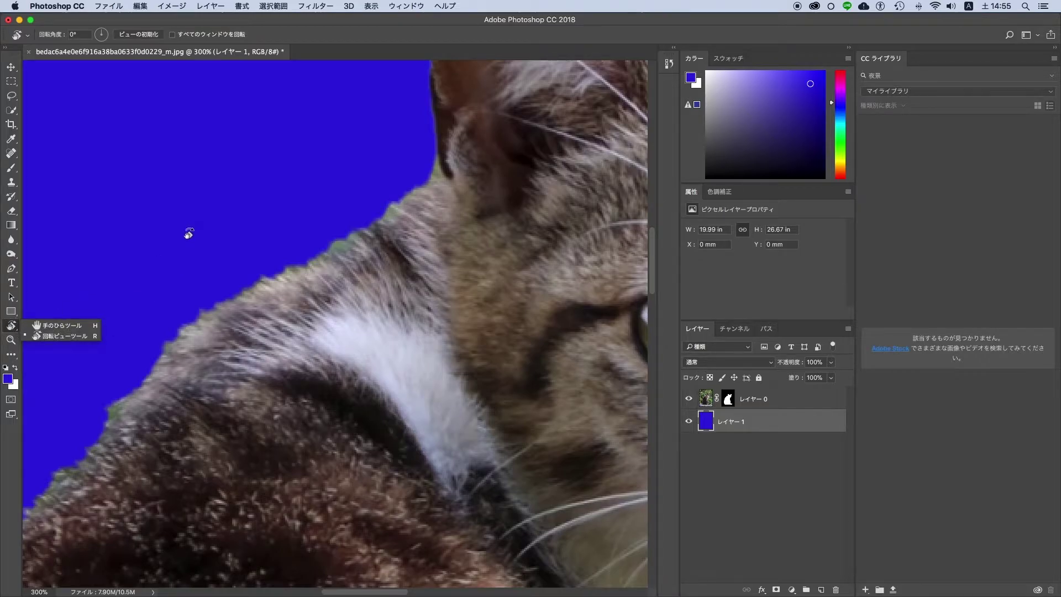
drag(188, 233, 307, 376)
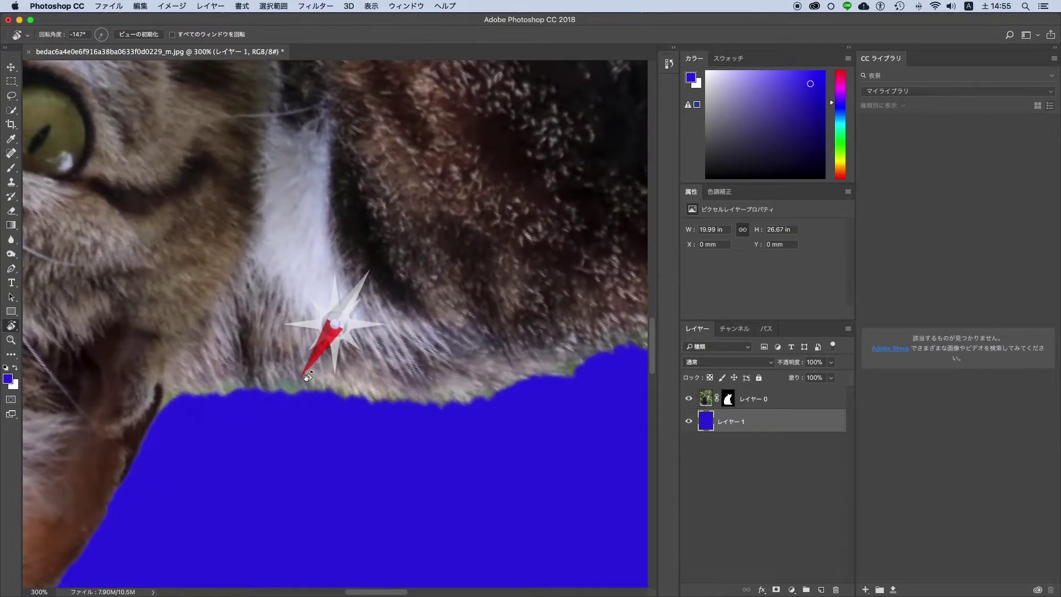
drag(308, 377, 407, 315)
key(v)
click(247, 248)
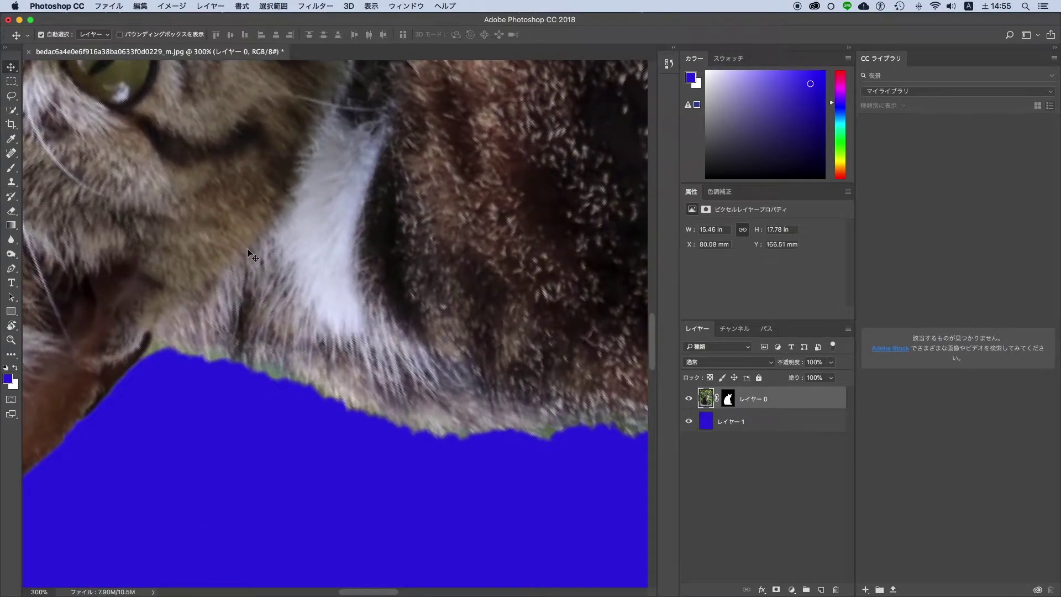
key(r)
mouse_move(421, 198)
mouse_down()
mouse_move(390, 272)
mouse_move(378, 242)
mouse_up()
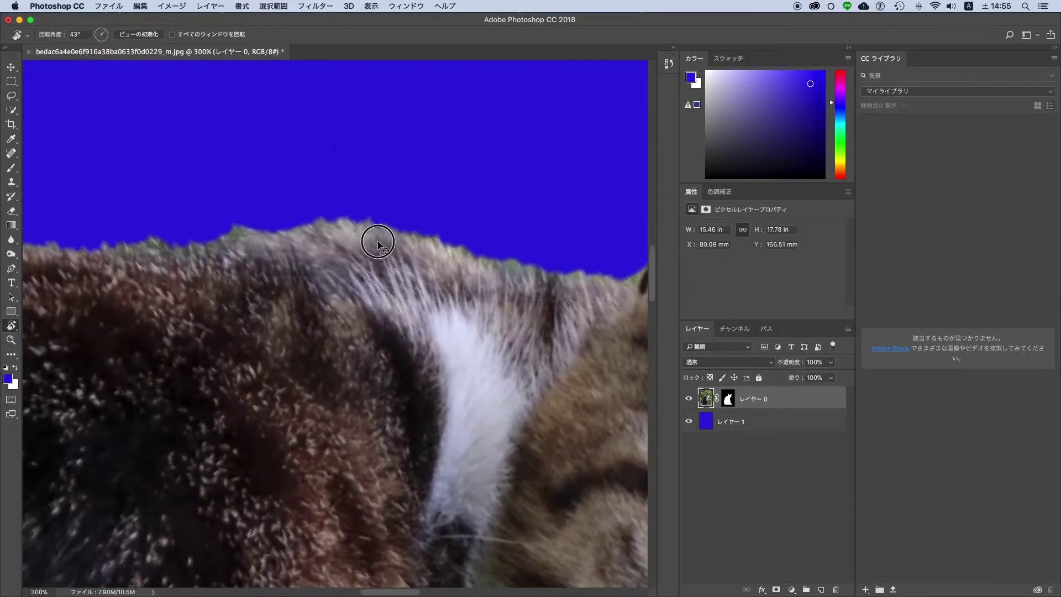
scroll(556, 340, right, 5)
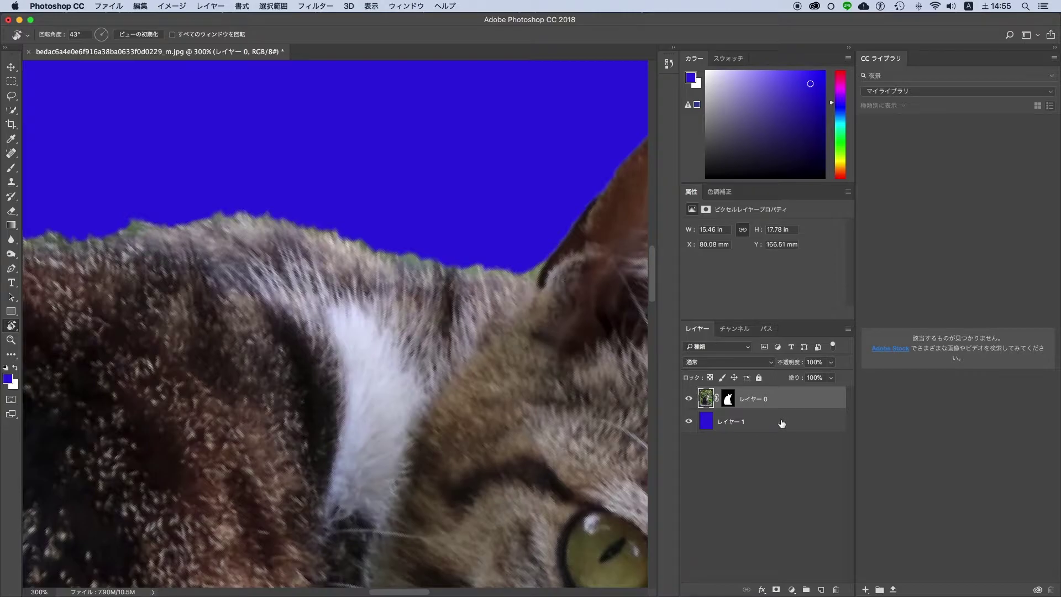
Select the cat layer and target its layer mask for editing.
click(782, 423)
click(772, 404)
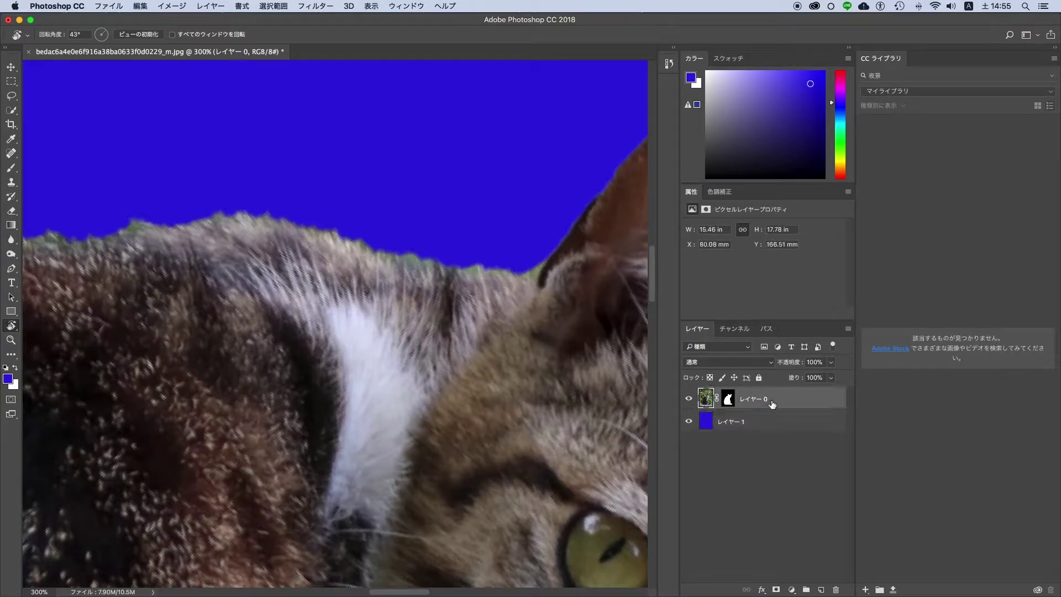
click(728, 401)
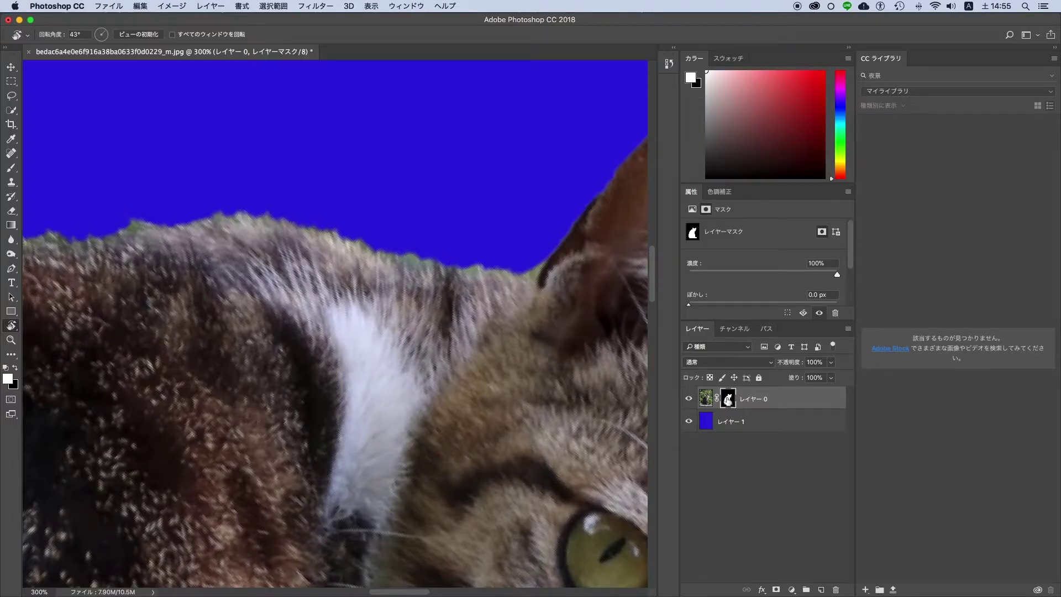
Reopen the cat's layer mask in Select and Mask and pan around the cat.
double_click(728, 401)
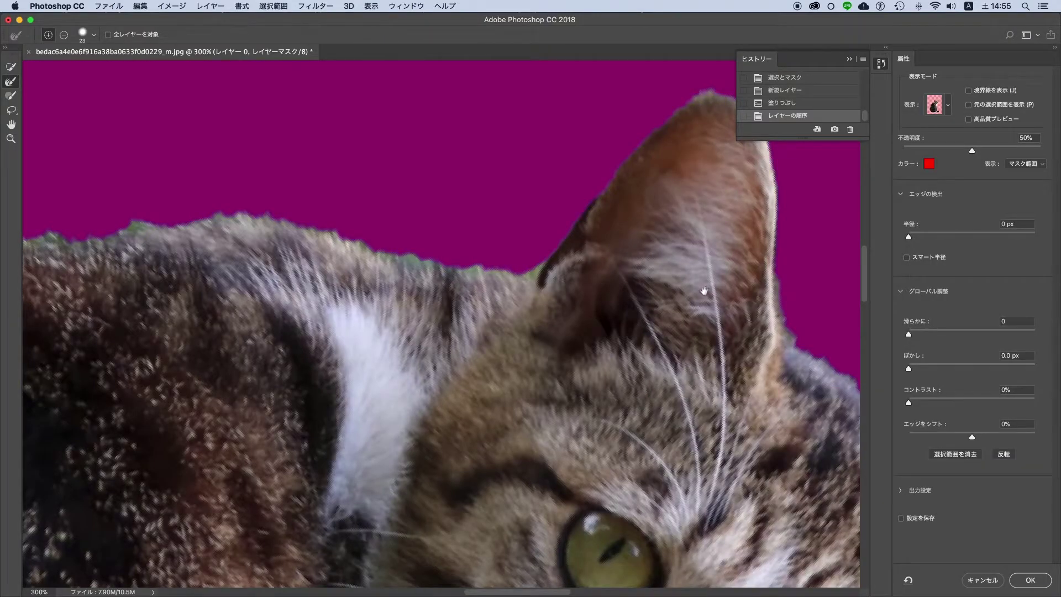
scroll(711, 296, right, 5)
scroll(698, 331, down, 2)
scroll(699, 324, down, 2)
scroll(746, 365, down, 1)
scroll(746, 365, right, 2)
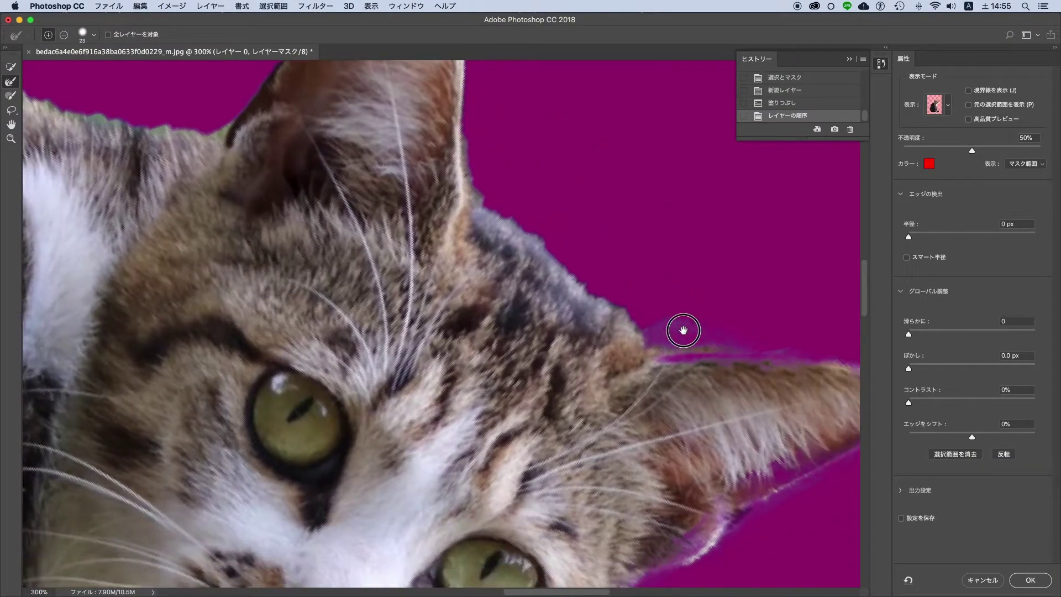
scroll(568, 273, up, 4)
scroll(568, 273, left, 5)
scroll(413, 245, up, 2)
scroll(414, 245, left, 3)
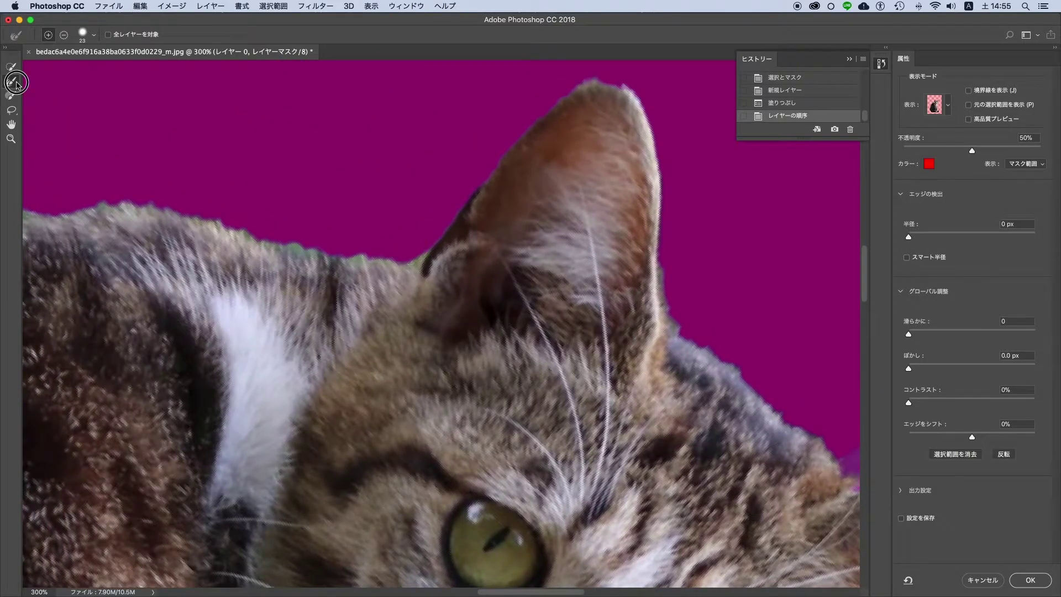
Paint the ear's top edge with the Refine Edge Brush to catch fine hairs.
click(17, 83)
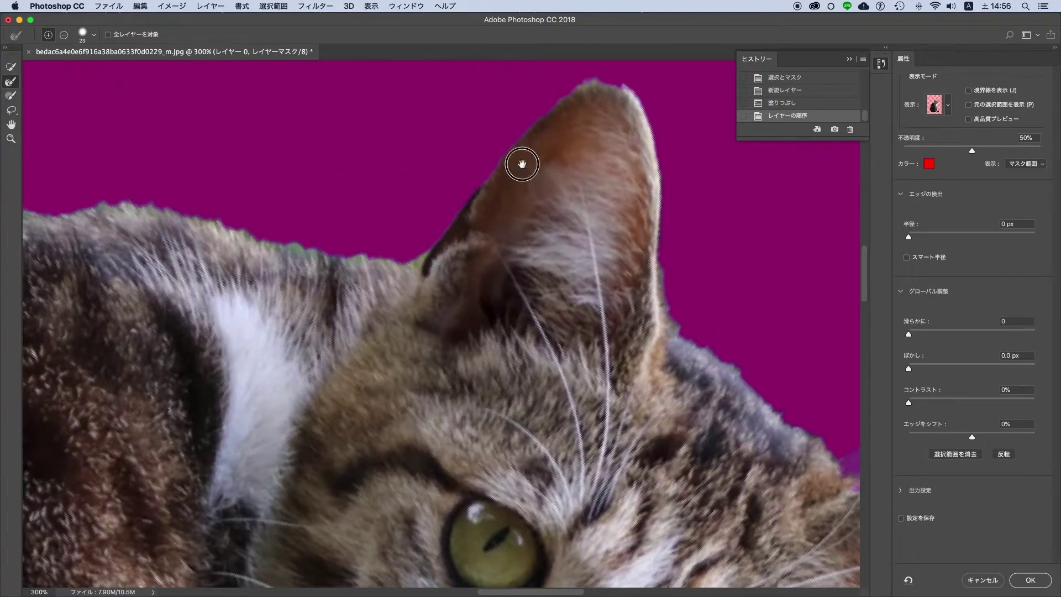
scroll(542, 221, down, 4)
scroll(541, 221, right, 5)
mouse_move(556, 255)
mouse_down()
mouse_move(753, 279)
mouse_move(545, 237)
mouse_move(742, 280)
mouse_move(771, 296)
mouse_up()
scroll(770, 297, up, 10)
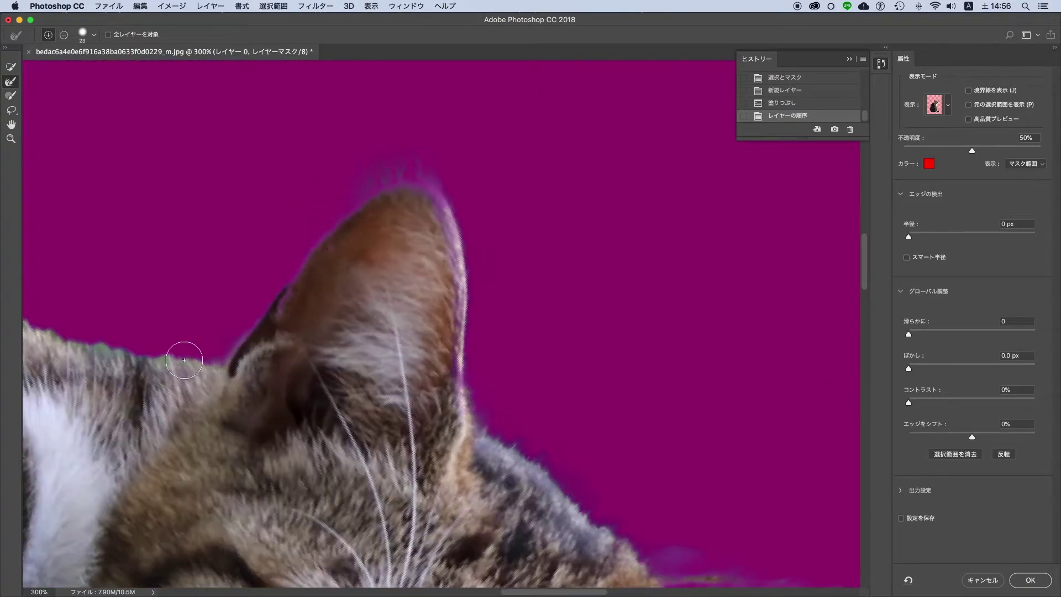
scroll(276, 326, left, 3)
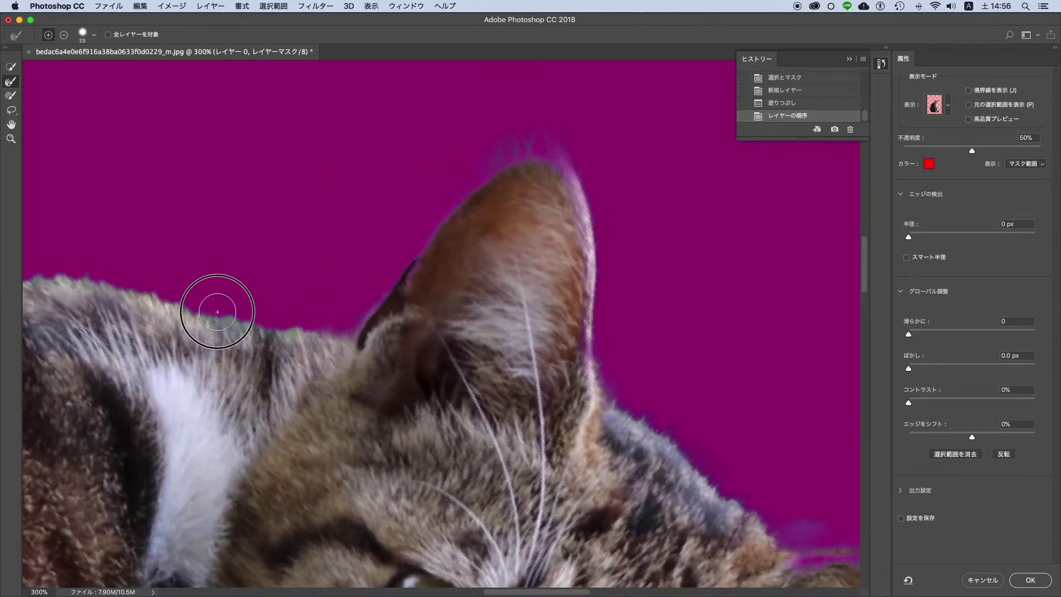
scroll(349, 304, left, 2)
scroll(409, 323, left, 10)
Refine the fur edge along the cat's back and upper back.
drag(473, 303, 524, 294)
drag(291, 280, 379, 272)
scroll(213, 284, left, 5)
scroll(213, 284, down, 2)
scroll(415, 237, left, 2)
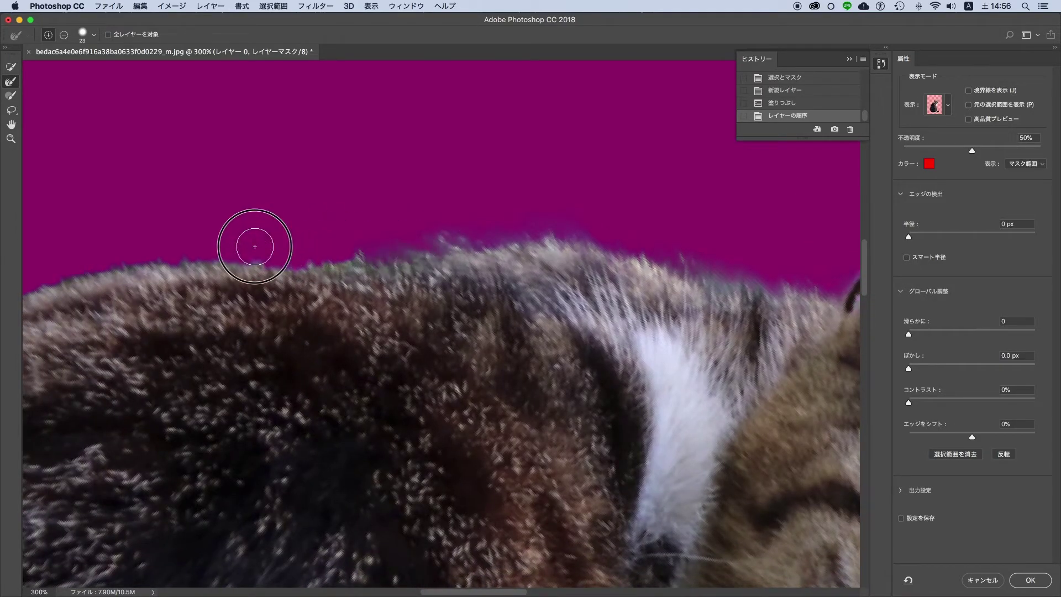
scroll(245, 245, down, 1)
scroll(325, 237, left, 3)
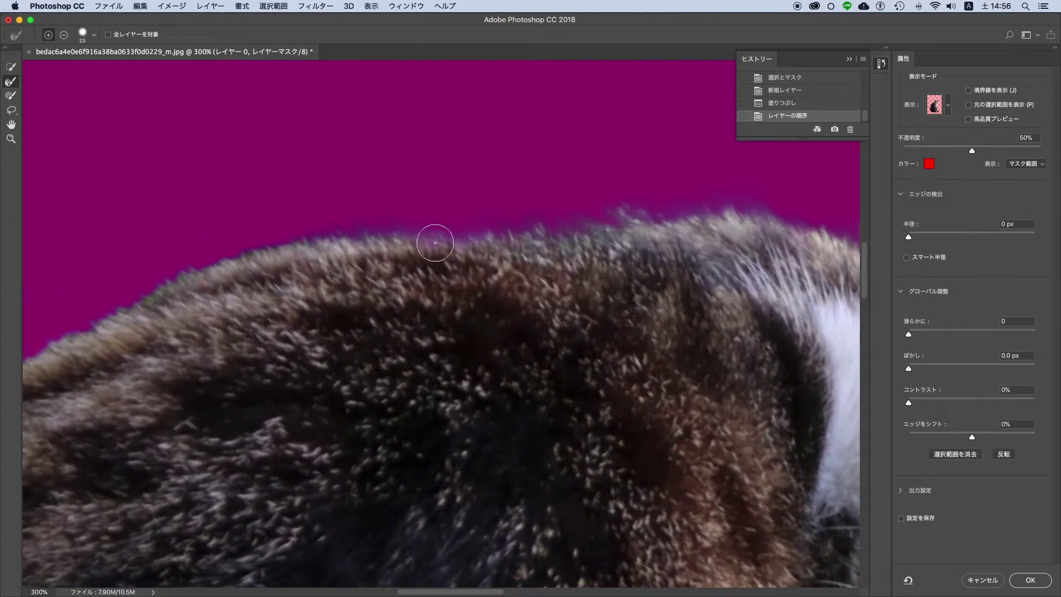
scroll(244, 221, up, 1)
scroll(210, 204, left, 6)
scroll(211, 204, down, 4)
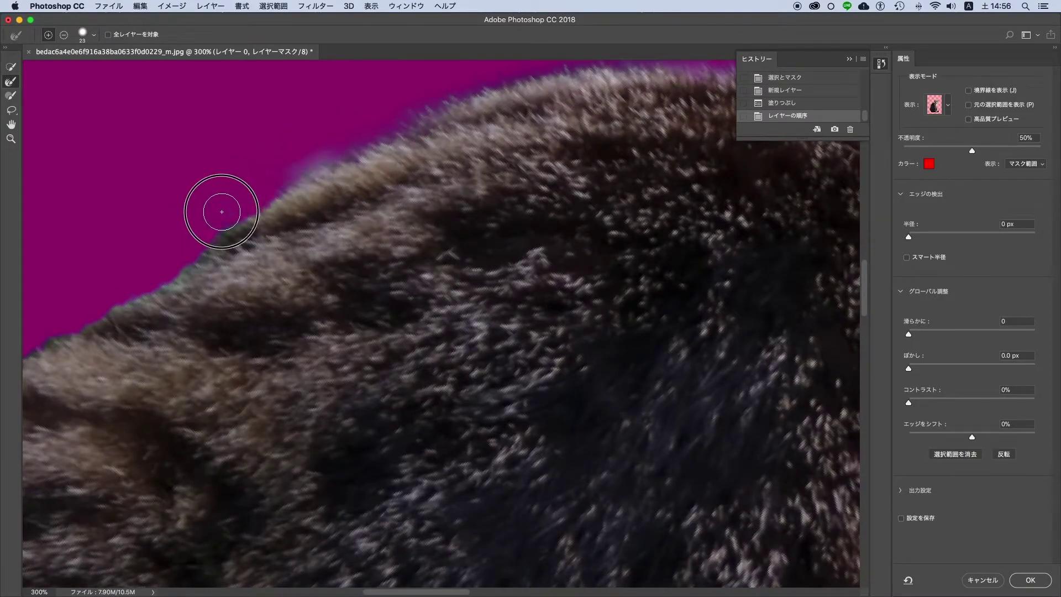
mouse_move(240, 194)
mouse_down()
mouse_move(299, 160)
mouse_move(254, 190)
mouse_up()
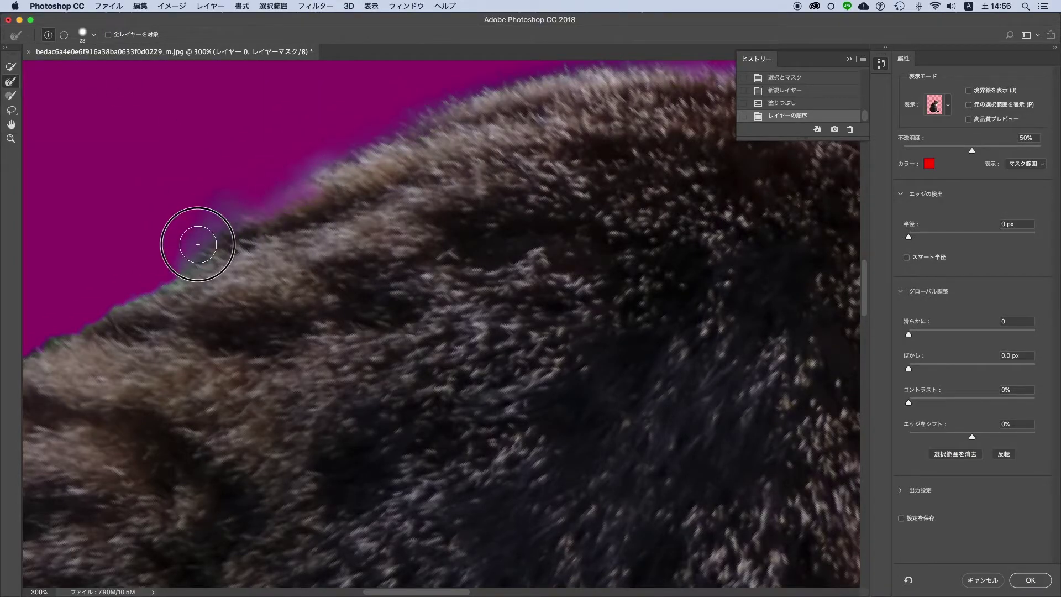
Expand the back fur edge refinement, erase the purple halo, and check it without the overlay.
click(48, 35)
drag(195, 213, 118, 277)
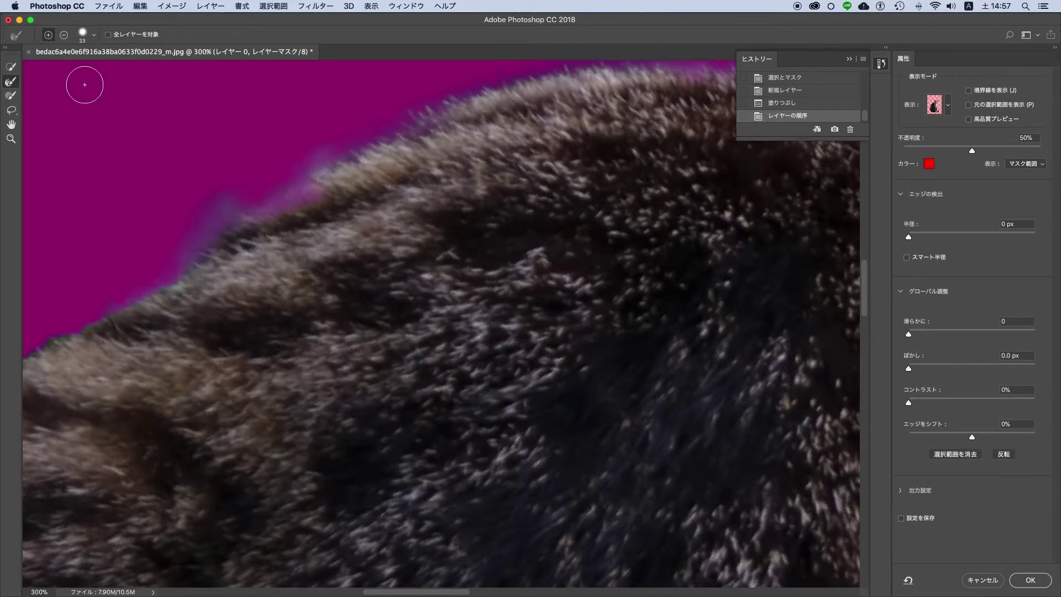
click(64, 35)
drag(229, 170, 166, 218)
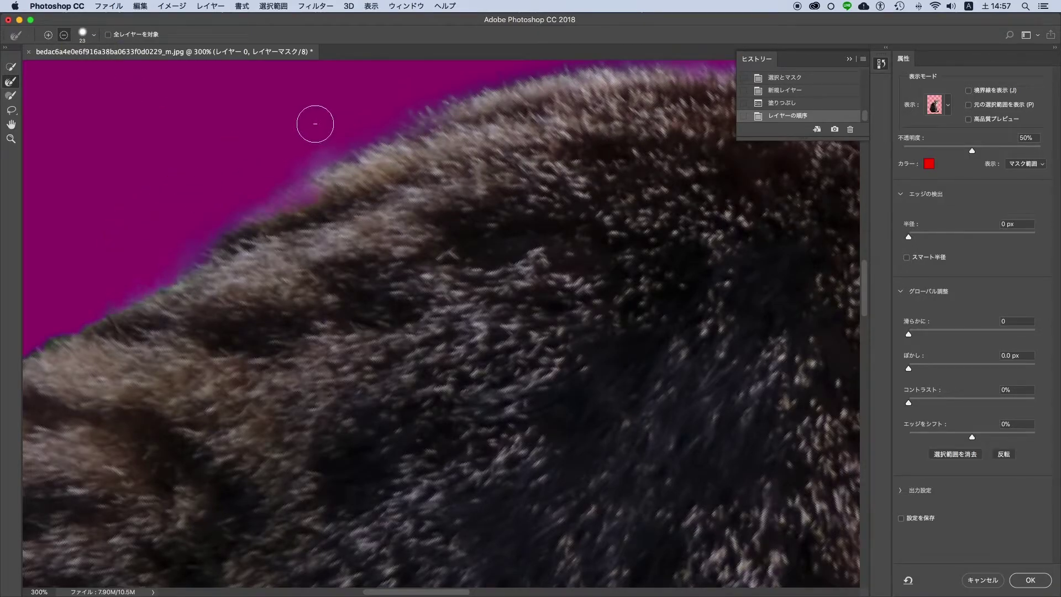
drag(315, 124, 221, 199)
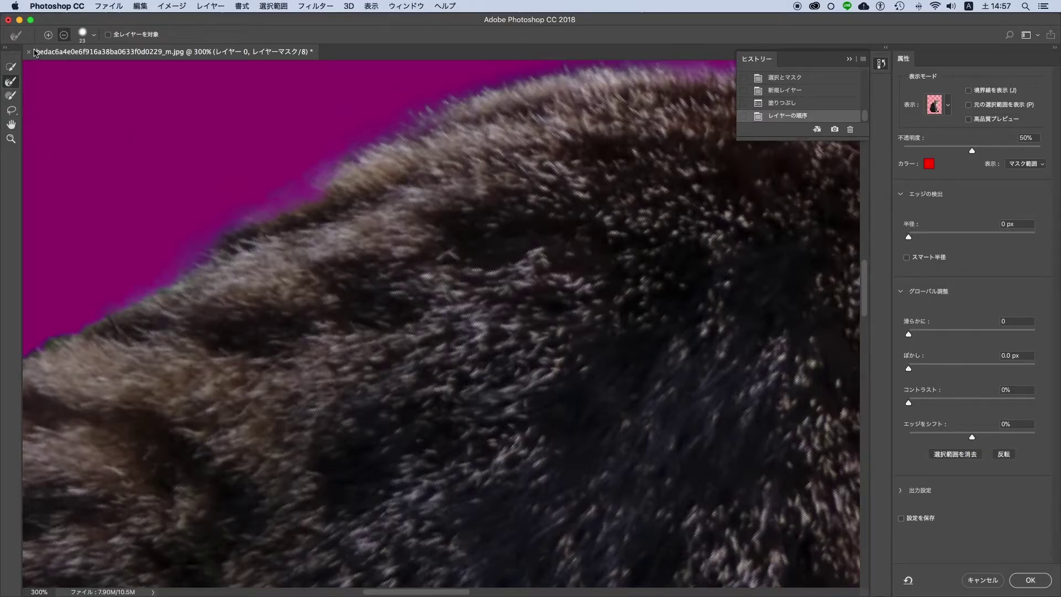
key(x)
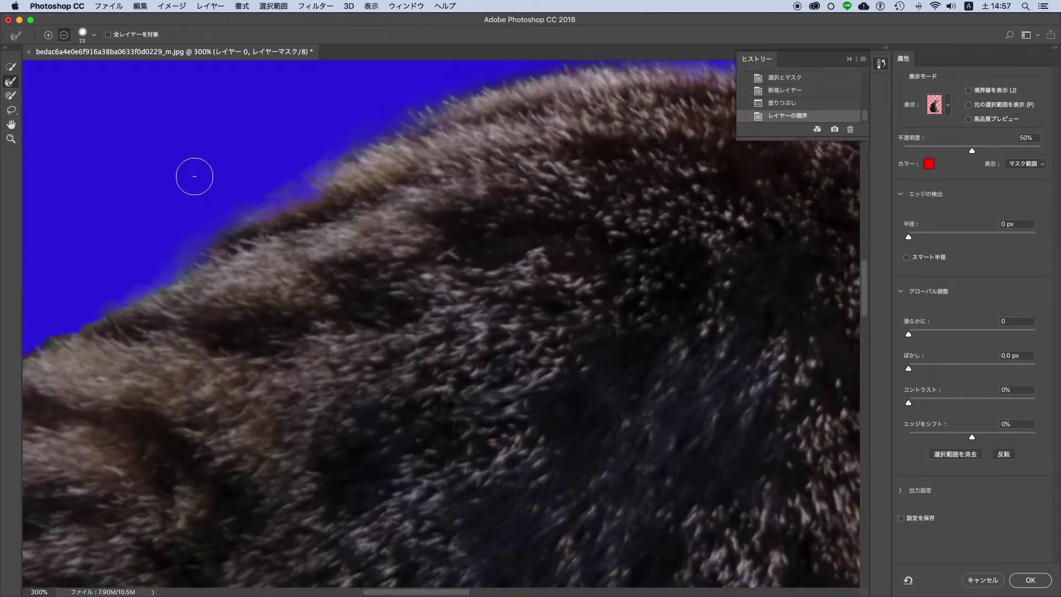
key(x)
key(x)
key(x)
Pan along the fur to the face and brush the chin whiskers back in.
drag(272, 227, 403, 171)
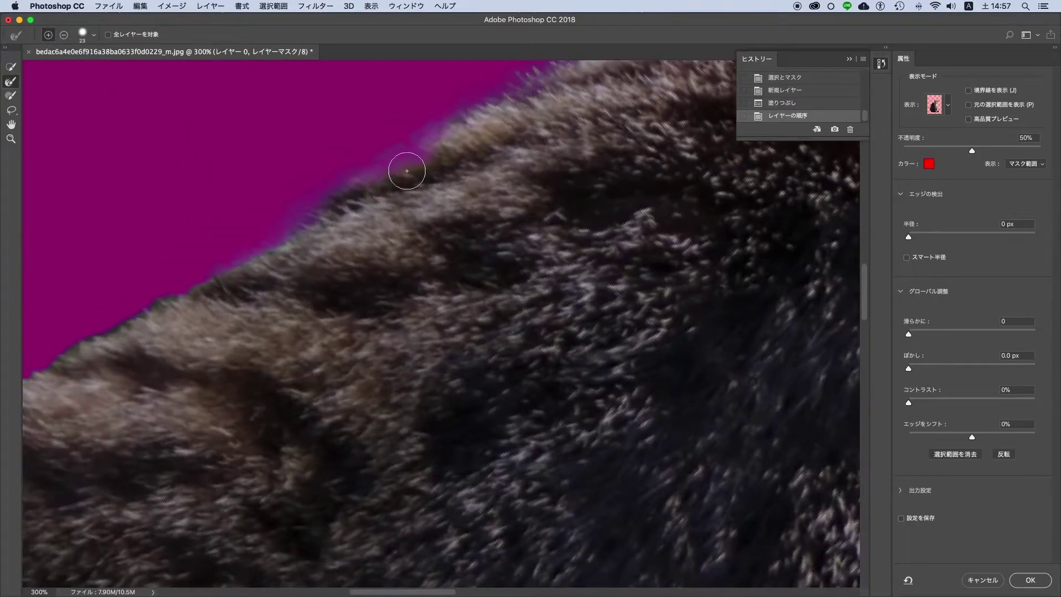
drag(194, 290, 326, 220)
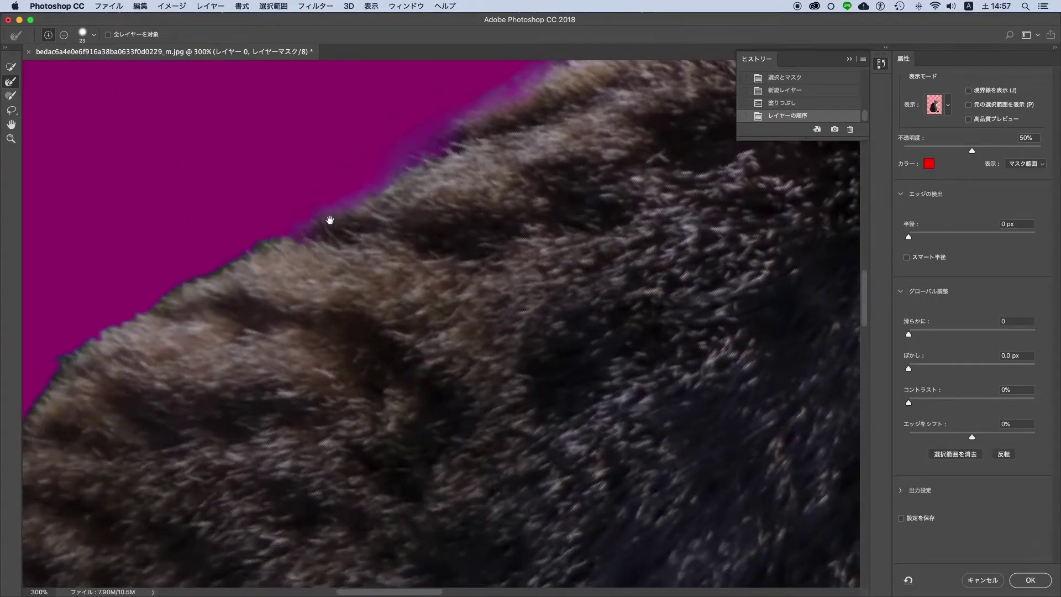
mouse_move(185, 284)
mouse_down()
mouse_move(312, 203)
mouse_move(722, 249)
mouse_move(608, 296)
mouse_move(578, 294)
mouse_up()
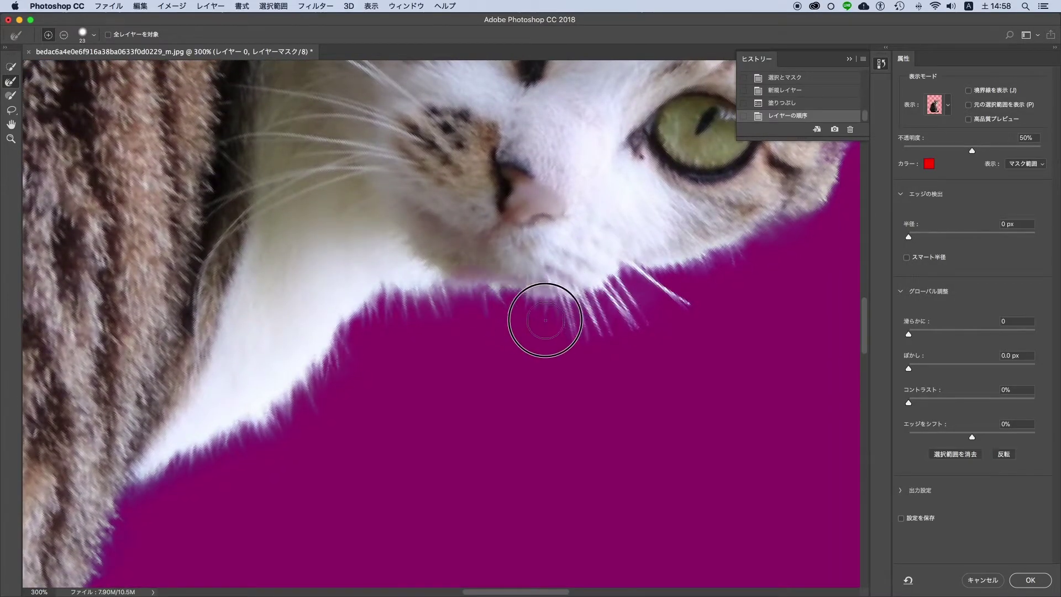
scroll(640, 303, right, 3)
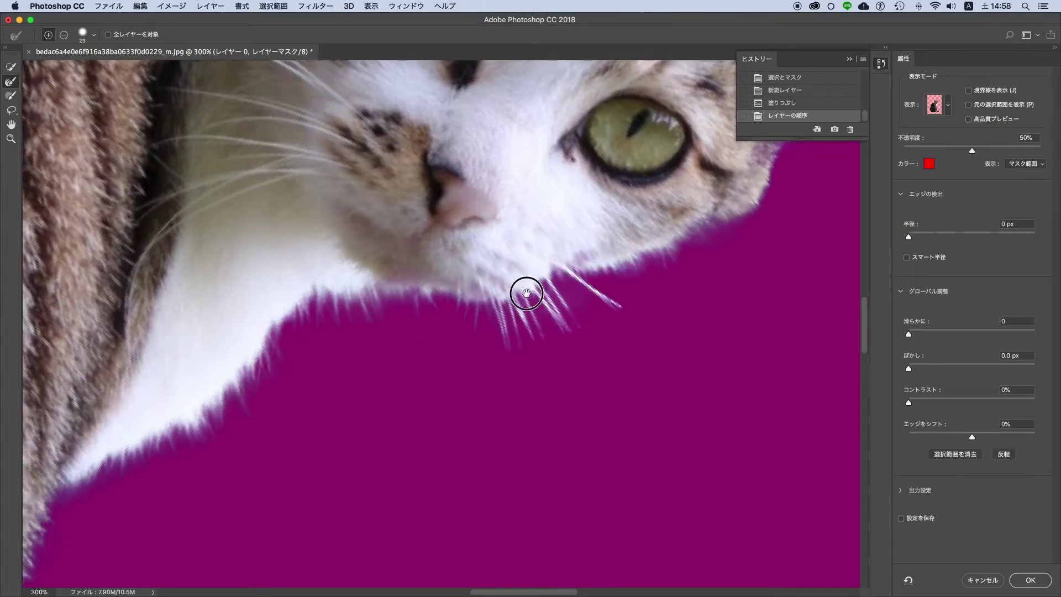
scroll(536, 289, right, 5)
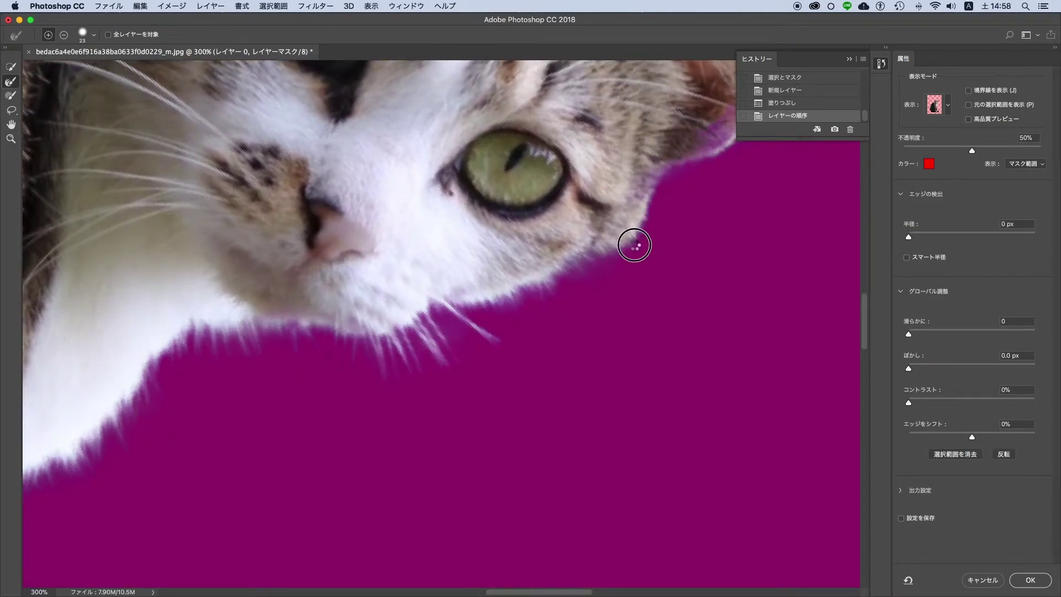
mouse_move(470, 306)
mouse_down()
mouse_move(382, 312)
mouse_move(439, 297)
mouse_up()
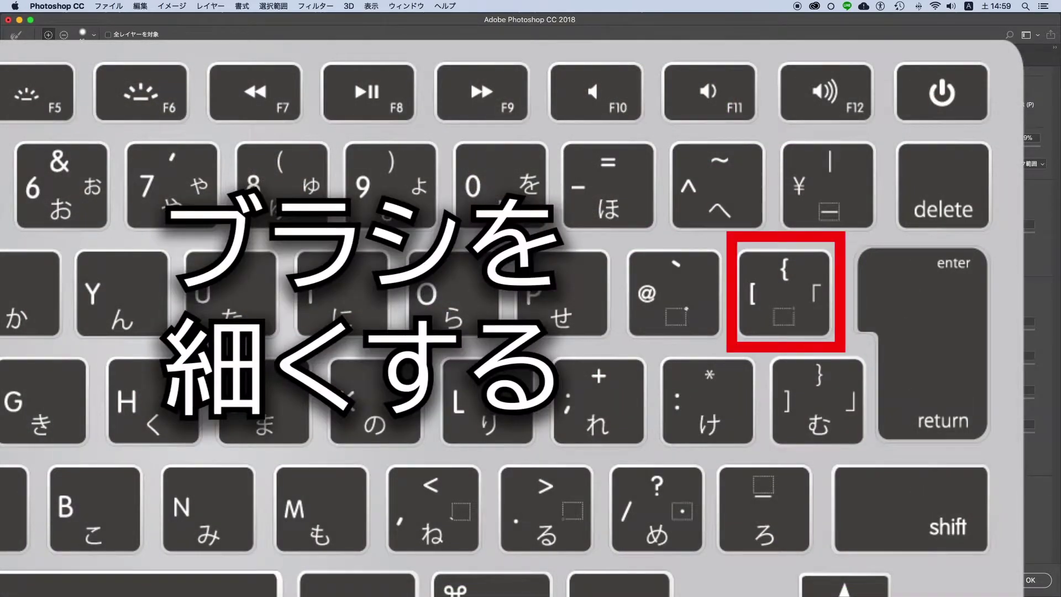
Shrink the Refine Edge Brush with [, then enlarge it again with ].
key(bracketleft)
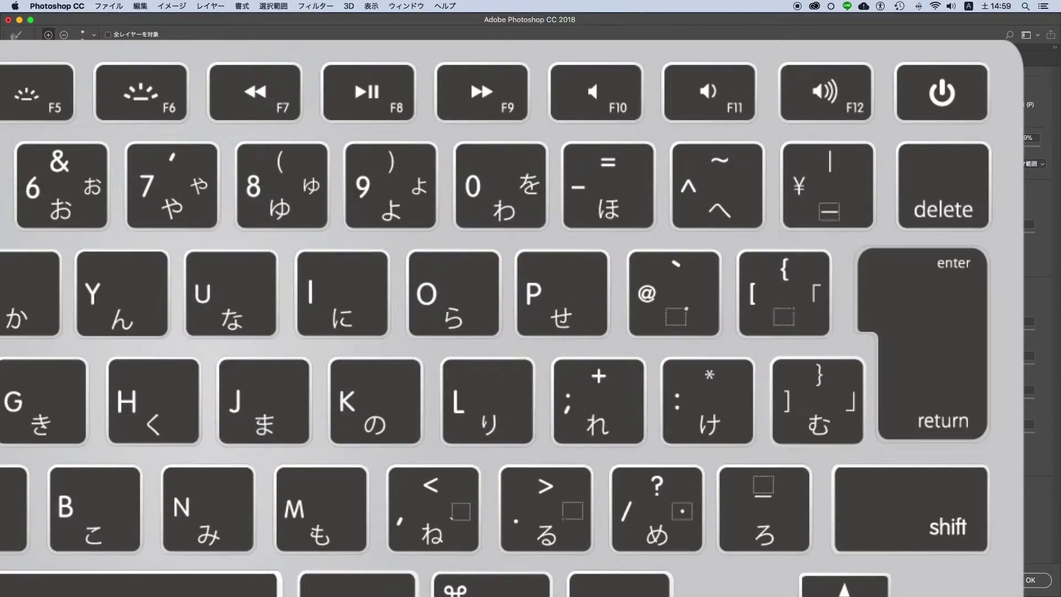
key(bracketright)
key(bracketright)
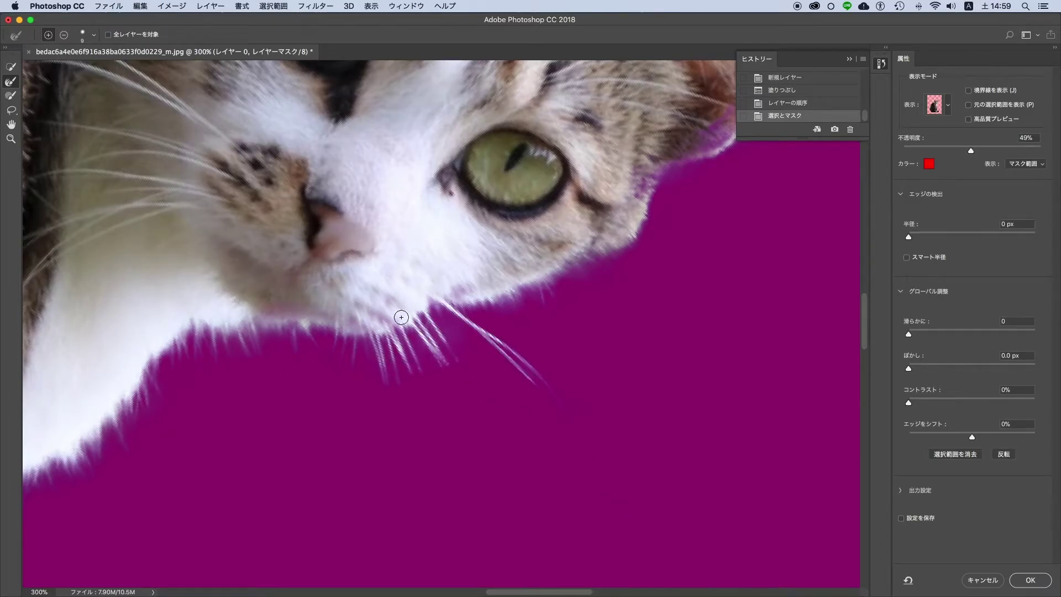
Paint along each long whisker below and right of the muzzle to recover it.
drag(455, 362, 504, 461)
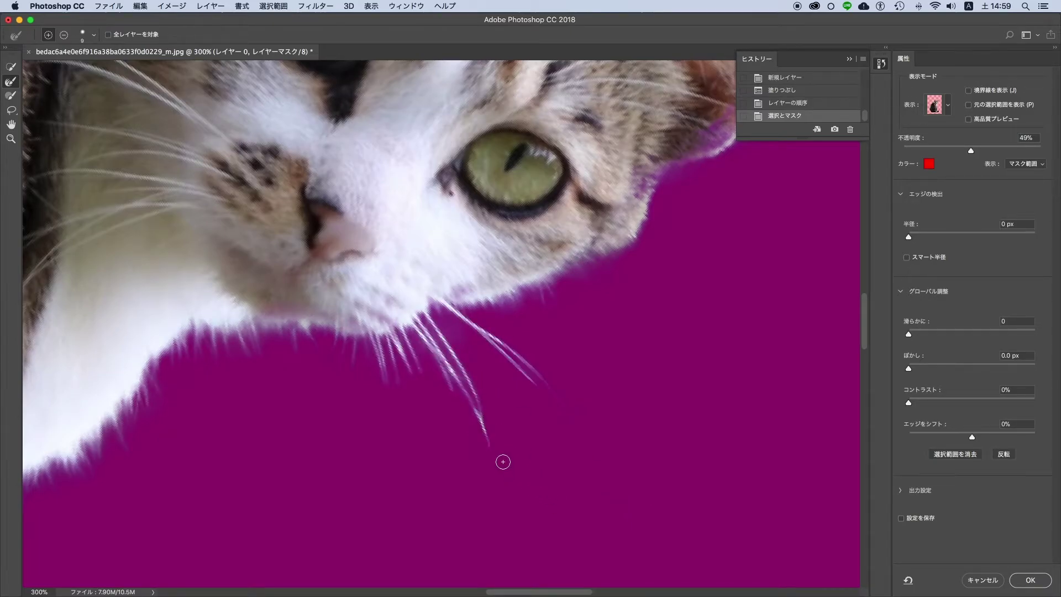
drag(381, 302, 462, 500)
drag(373, 337, 394, 495)
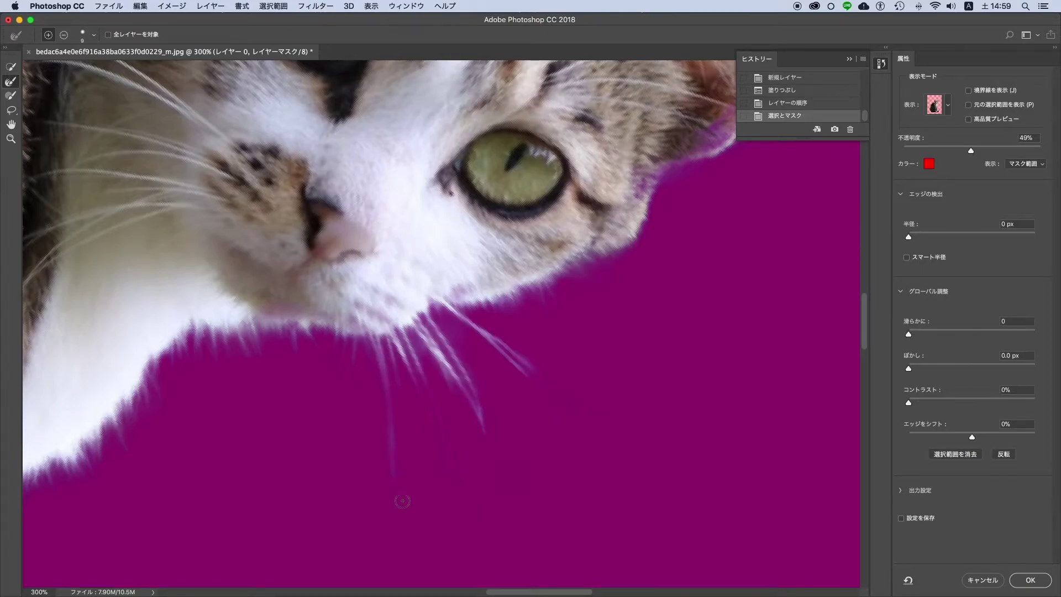
drag(403, 357, 446, 532)
drag(396, 357, 387, 501)
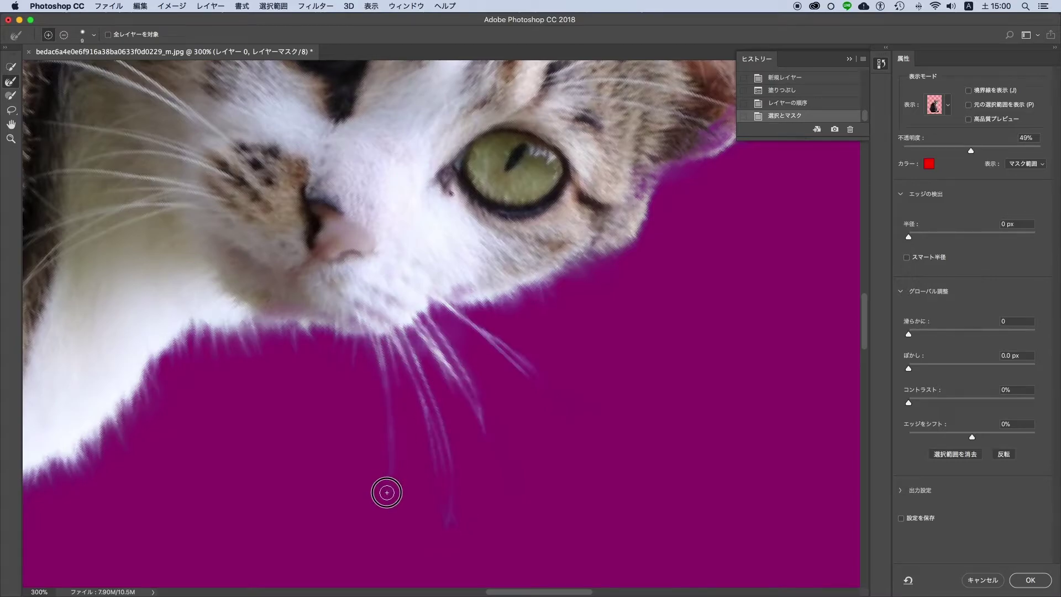
drag(438, 335, 509, 500)
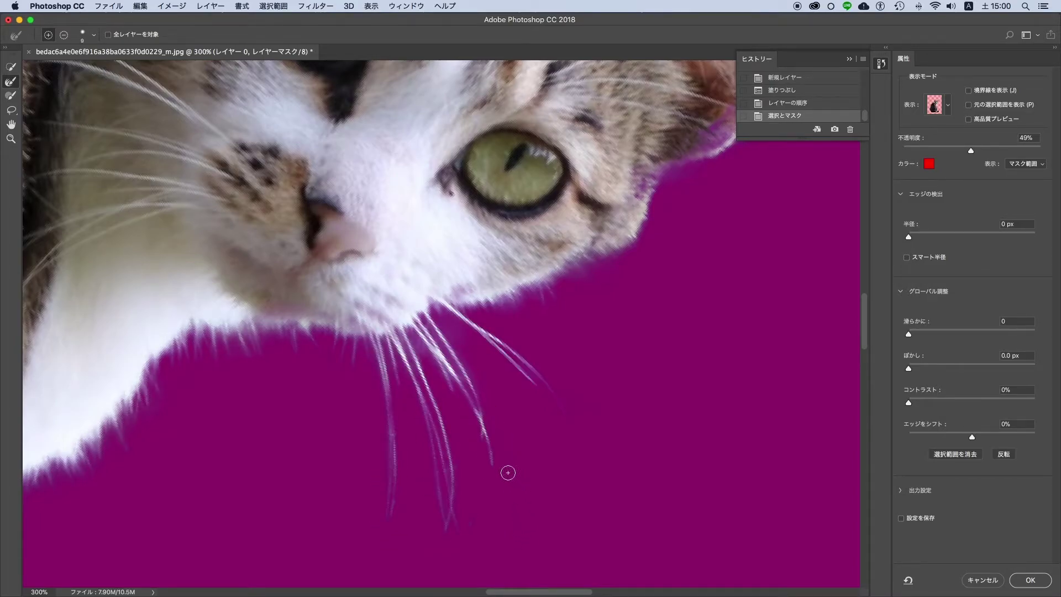
drag(442, 300, 545, 384)
Pan up to the ear and refine its edge.
scroll(600, 481, up, 6)
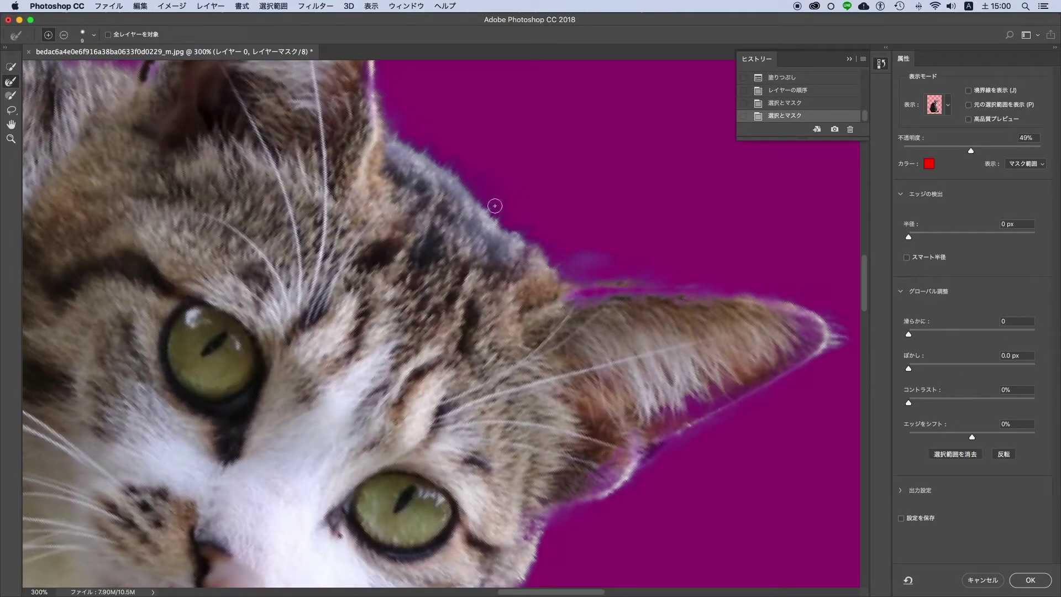
drag(421, 123, 478, 230)
drag(450, 182, 448, 151)
scroll(467, 171, up, 4)
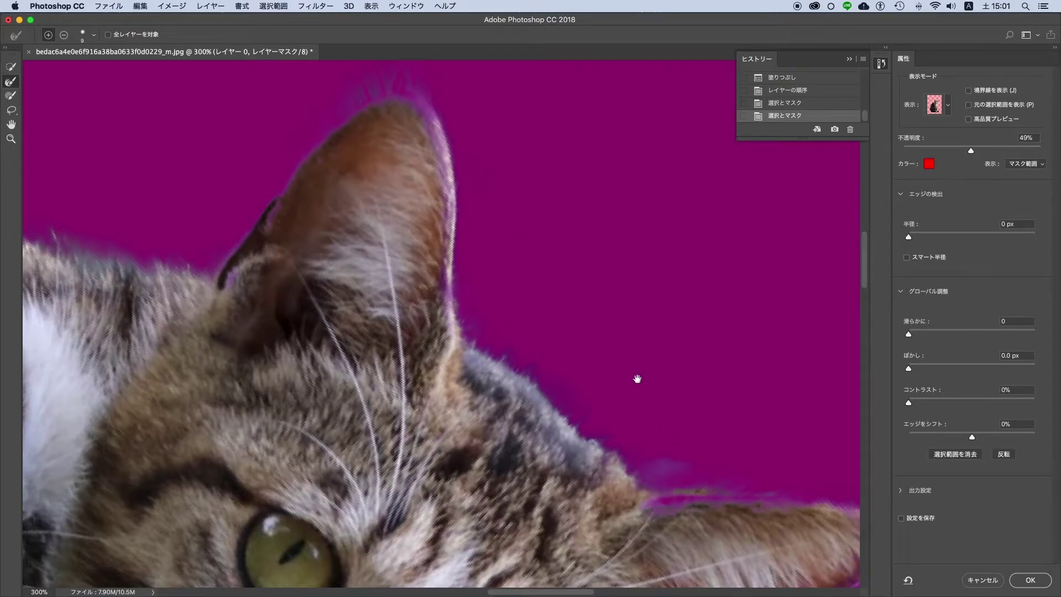
In Global Refinements, set Smooth to 6, Feather to 1.0 px and Contrast to 4%.
scroll(631, 373, down, 5)
scroll(723, 422, down, 3)
scroll(671, 348, down, 3)
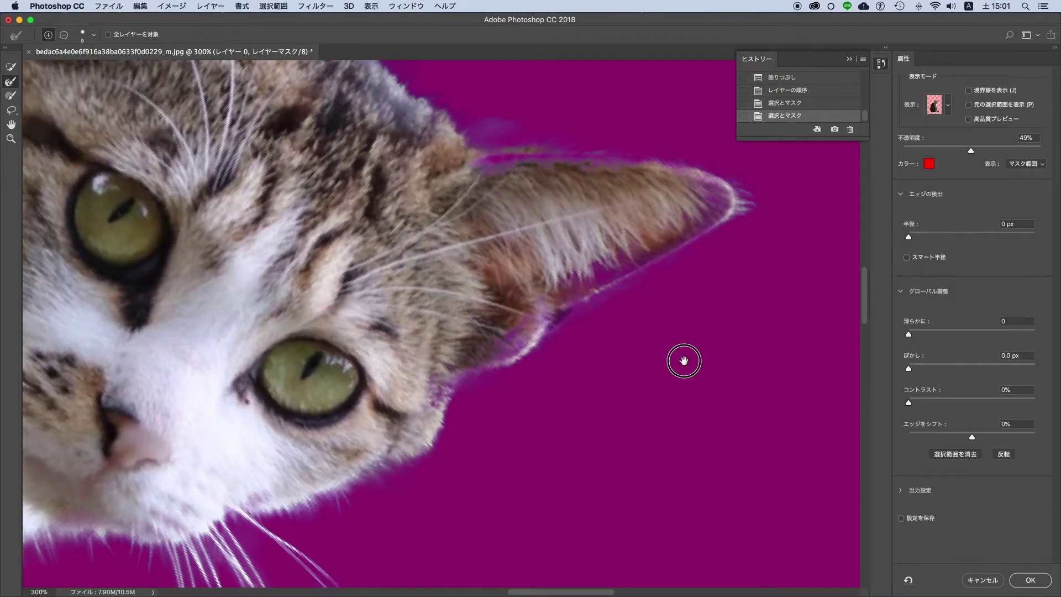
scroll(785, 343, down, 1)
scroll(798, 261, down, 3)
scroll(770, 356, down, 2)
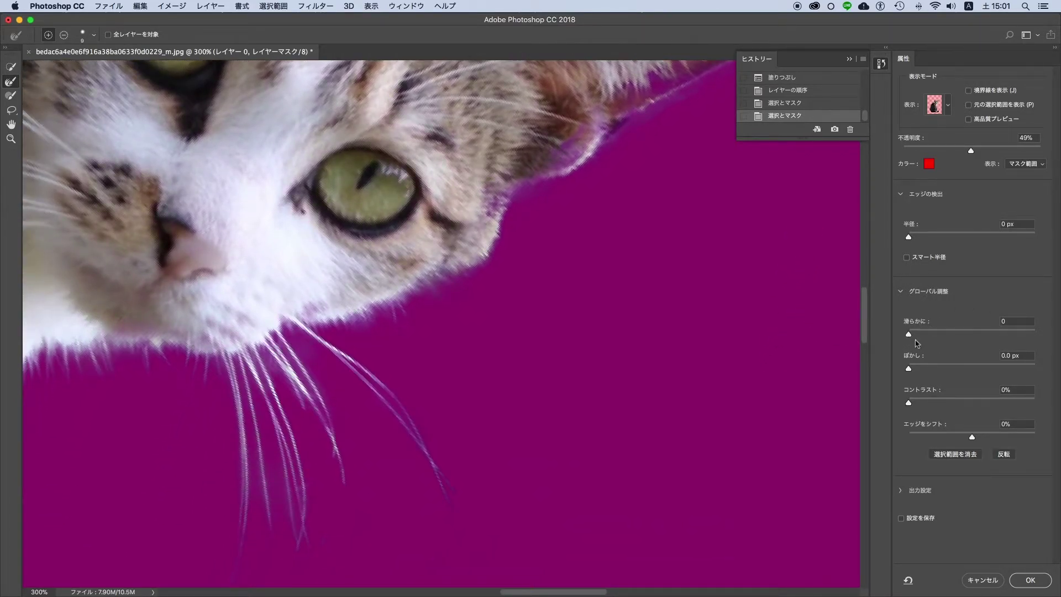
drag(909, 368, 912, 369)
drag(909, 334, 916, 370)
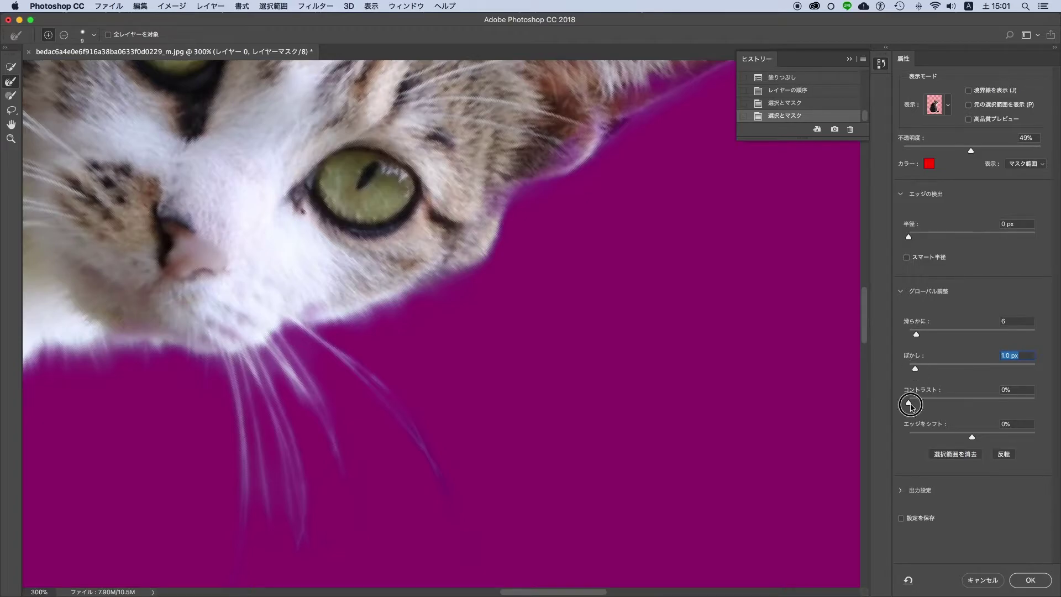
mouse_move(909, 403)
mouse_down()
mouse_move(936, 403)
mouse_move(915, 404)
mouse_up()
Set Shift Edge to -16% and apply the refined mask.
drag(973, 436, 955, 436)
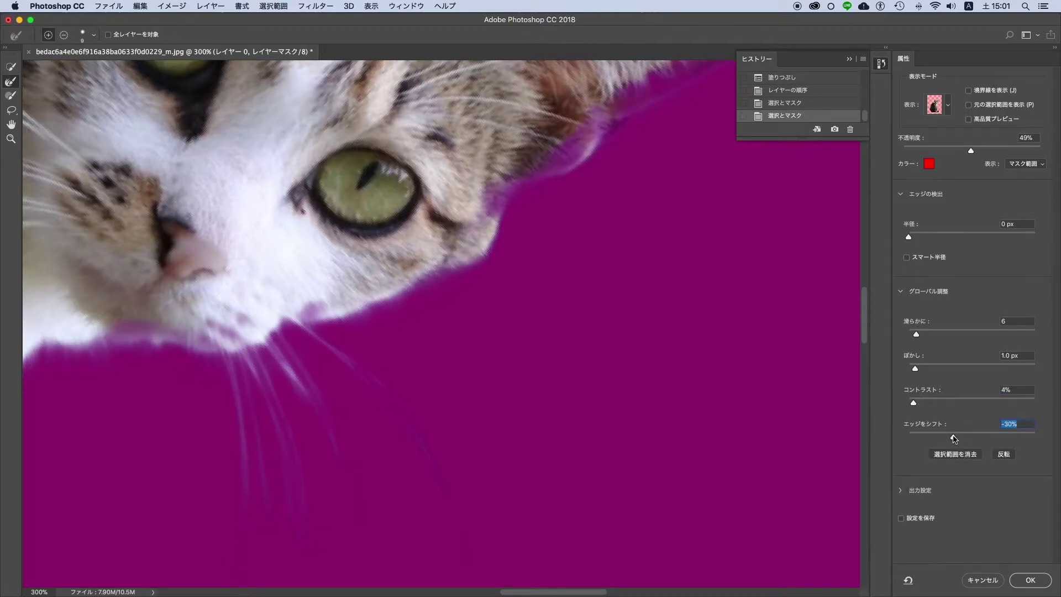
drag(955, 439, 983, 438)
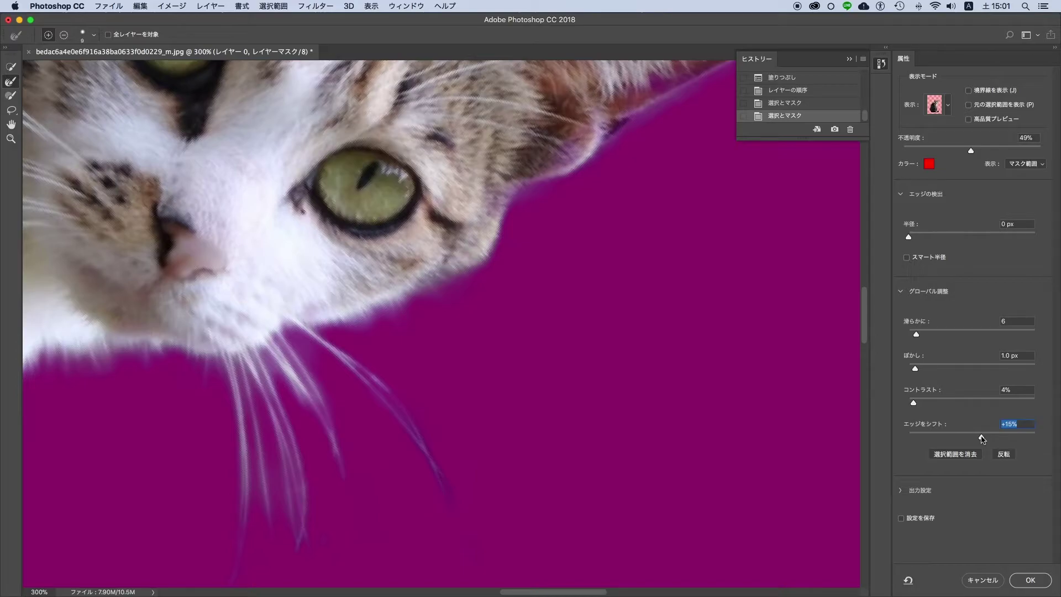
drag(982, 438, 963, 439)
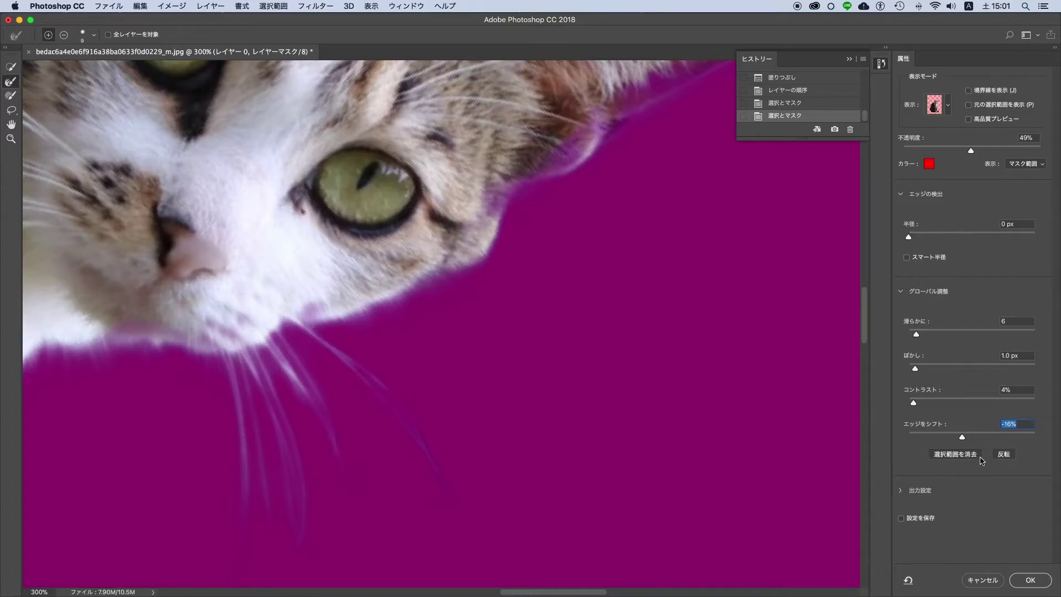
click(1034, 581)
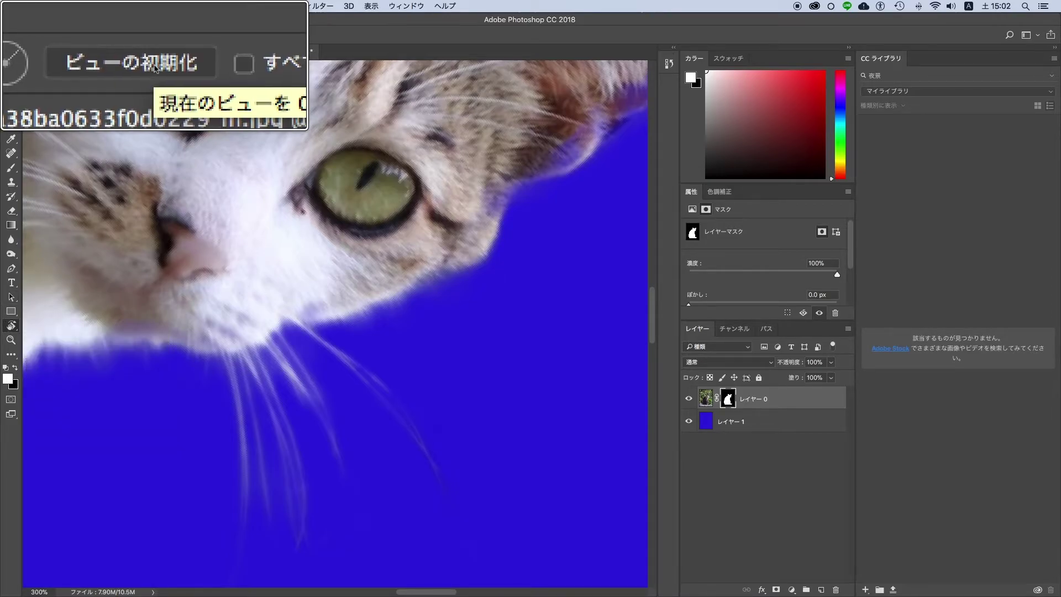
Reset the view rotation, fit the cat on screen, and reopen edge refinement for the layer mask.
click(156, 70)
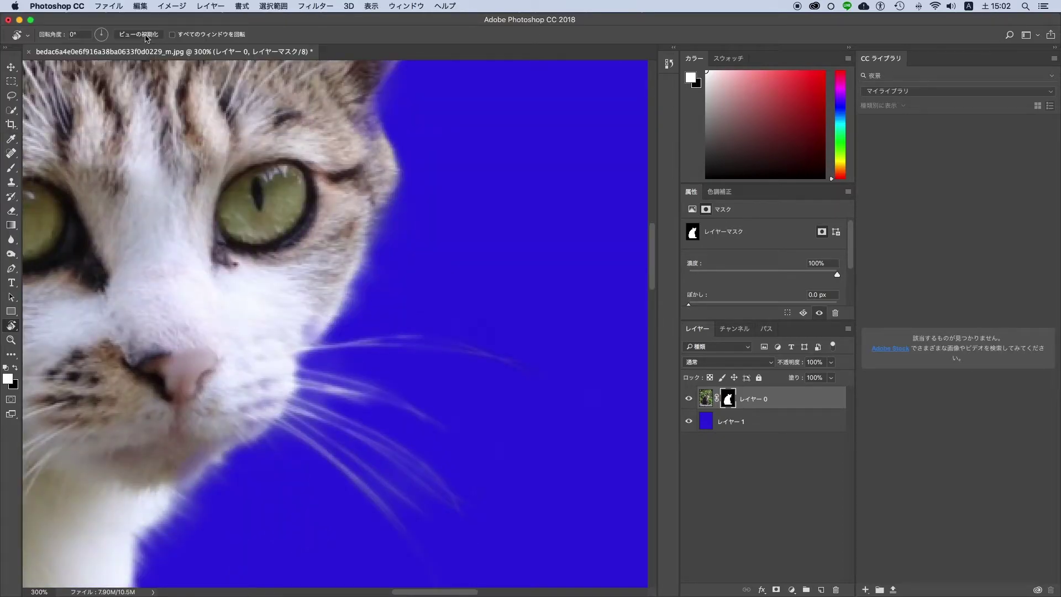
key(ctrl+0)
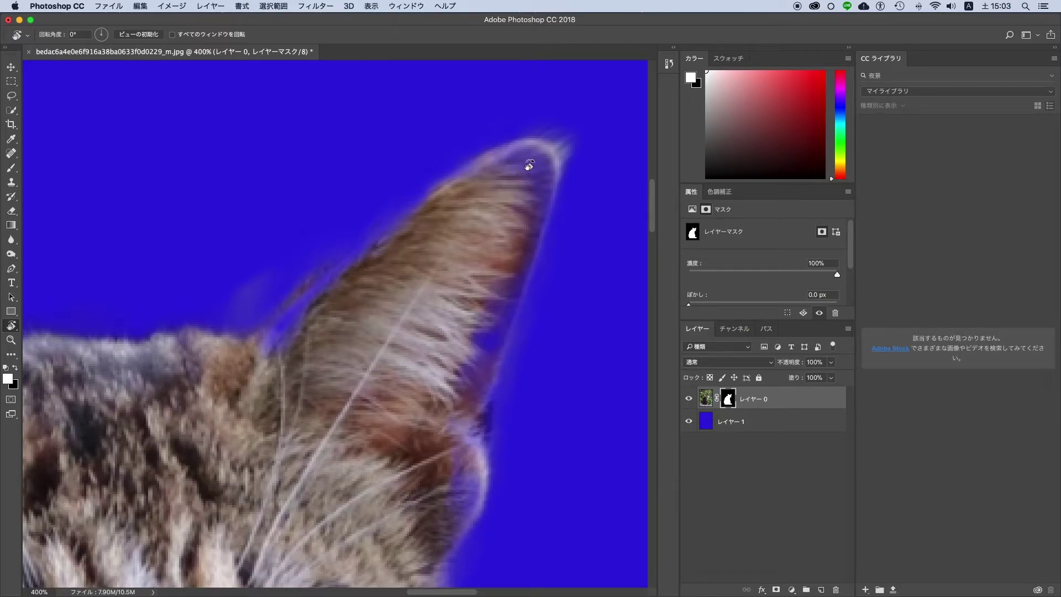
double_click(734, 401)
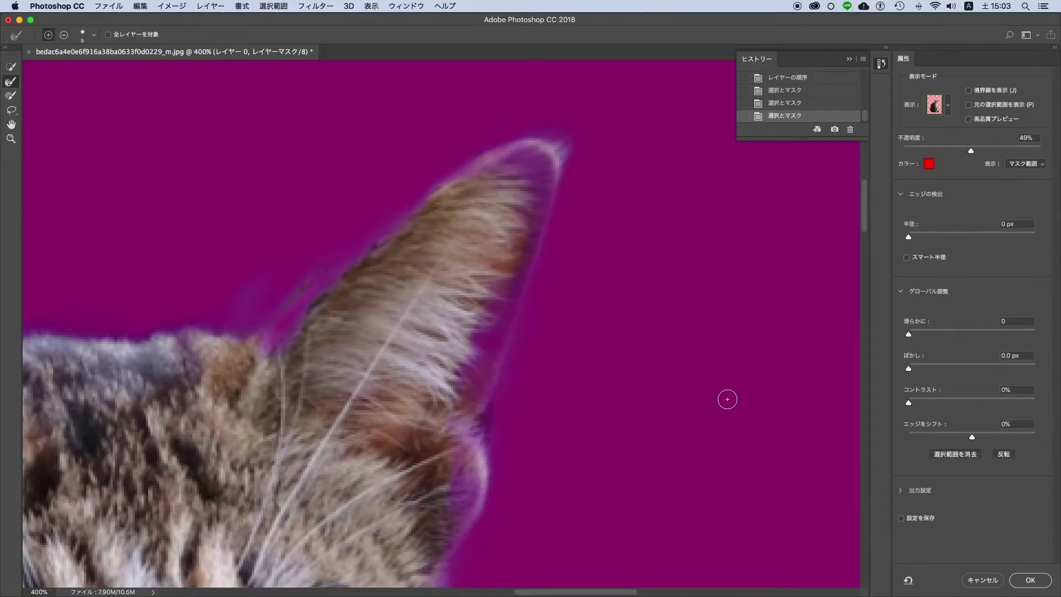
Refine the fur edges along both sides of the ear with the Refine Edge Brush.
scroll(250, 150, left, 2)
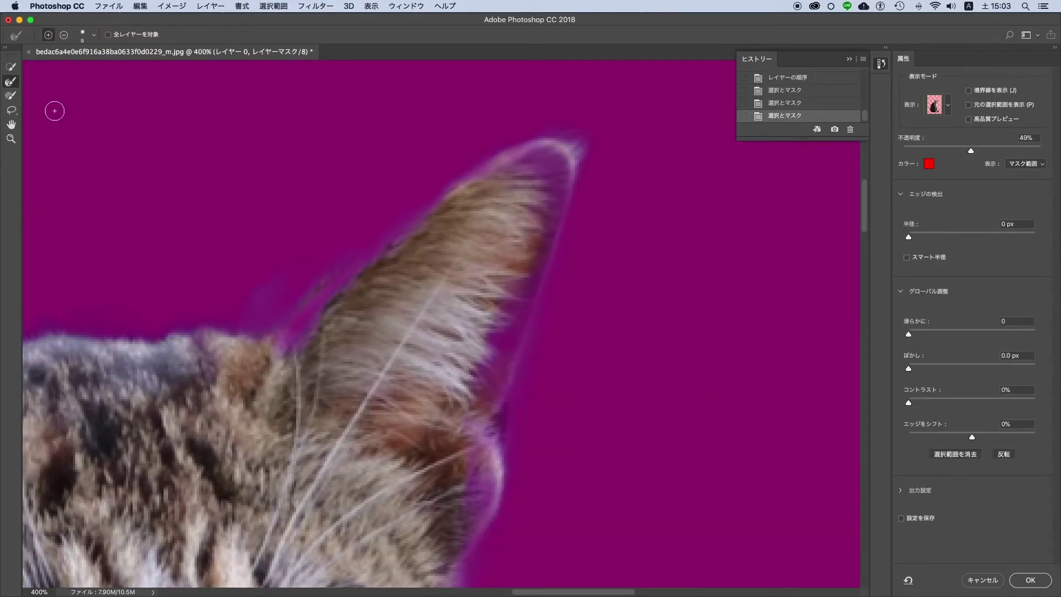
click(11, 95)
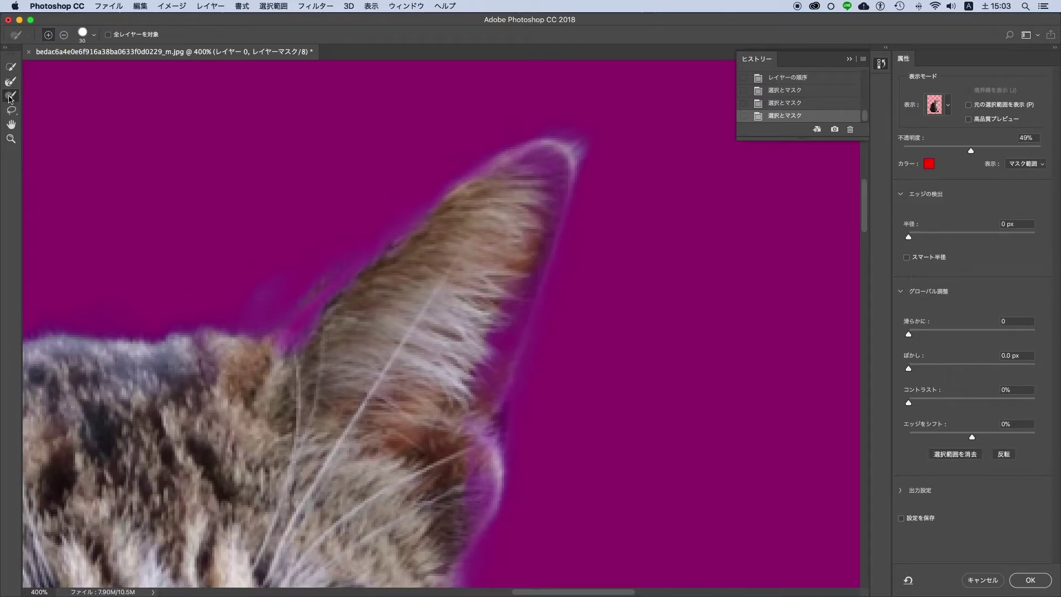
drag(503, 332, 464, 329)
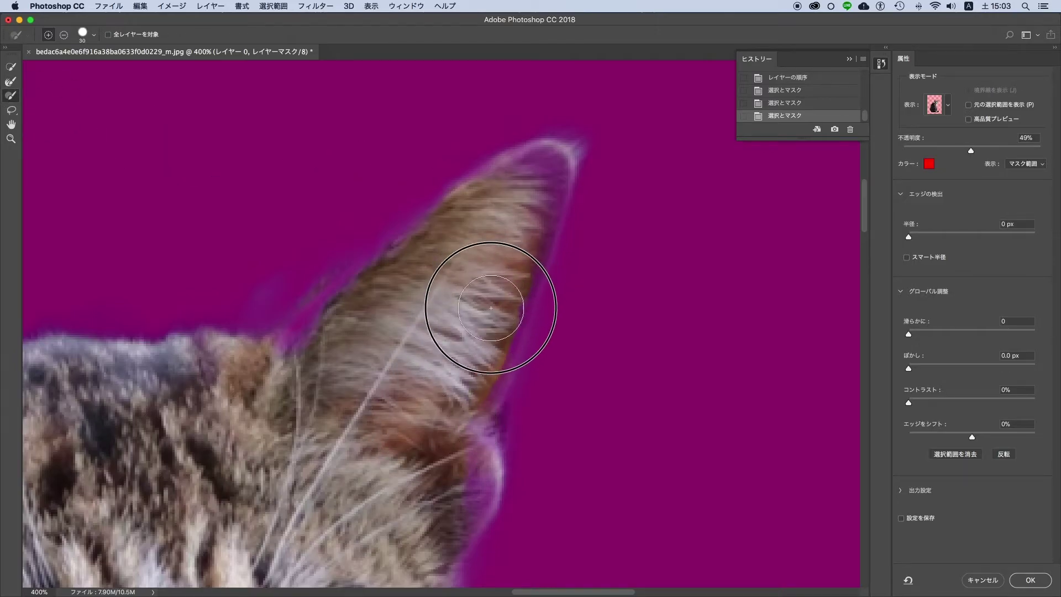
mouse_move(393, 307)
mouse_down()
mouse_move(298, 369)
mouse_move(332, 332)
mouse_up()
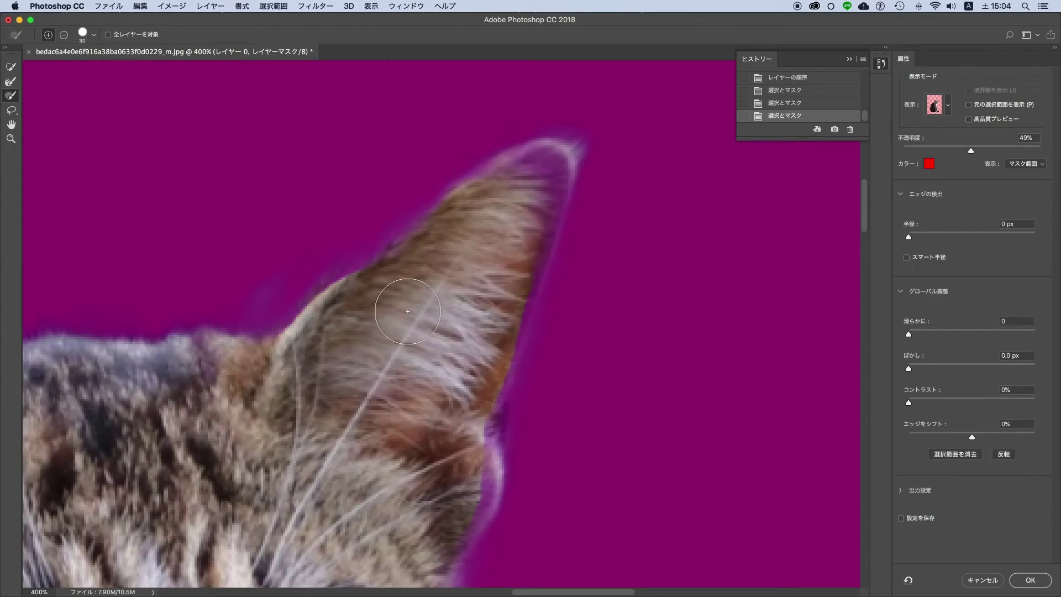
drag(224, 128, 391, 271)
Soften the brush hardness to 61% and refine the fur around the ear tip and edges.
click(95, 36)
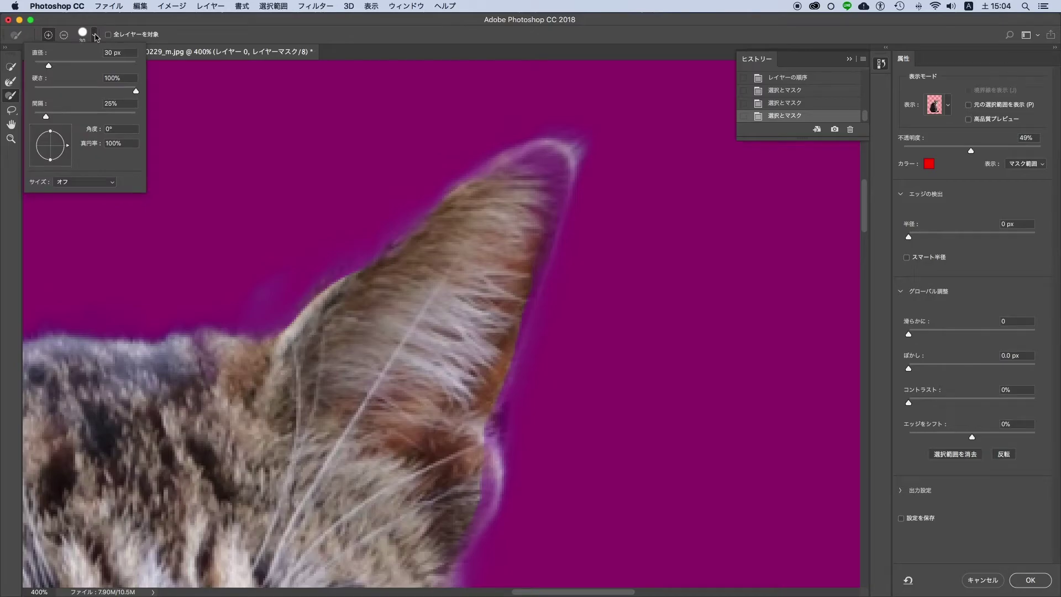
drag(46, 83, 61, 79)
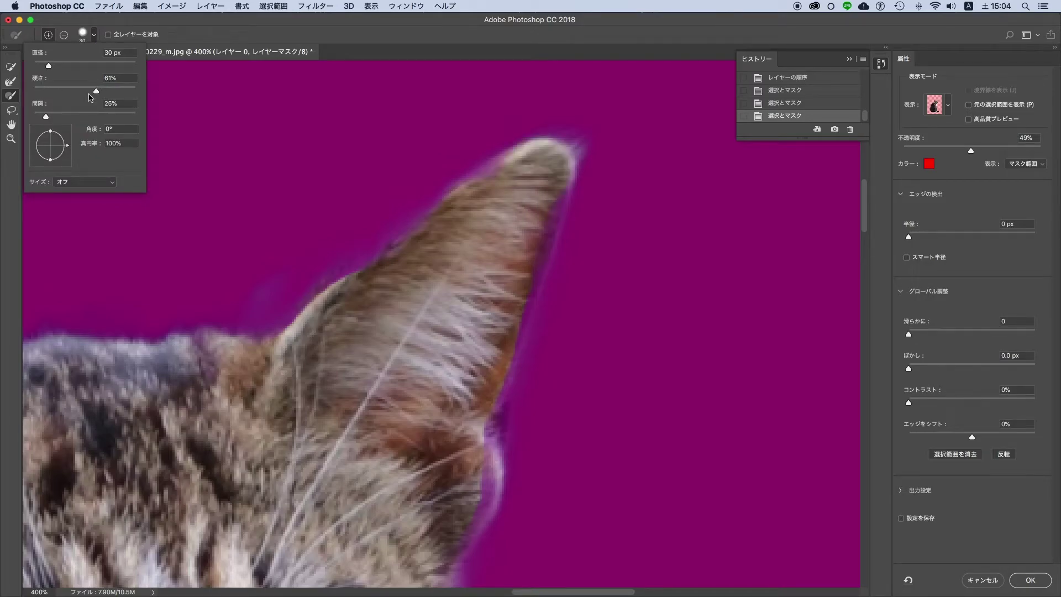
click(290, 37)
drag(539, 211, 501, 179)
mouse_move(379, 269)
mouse_down()
mouse_move(423, 257)
mouse_move(313, 351)
mouse_up()
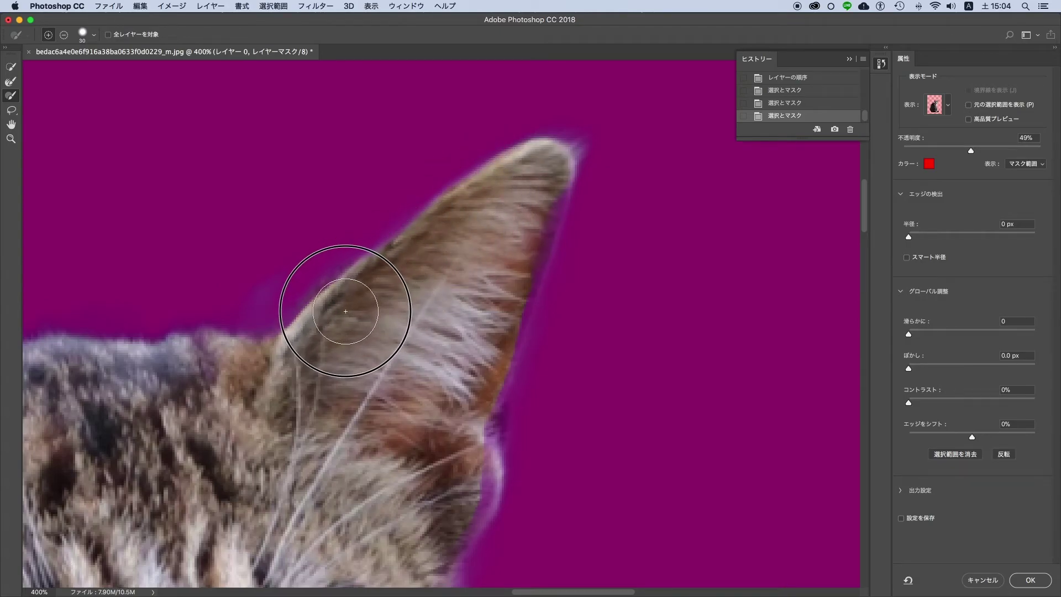
drag(497, 269, 517, 216)
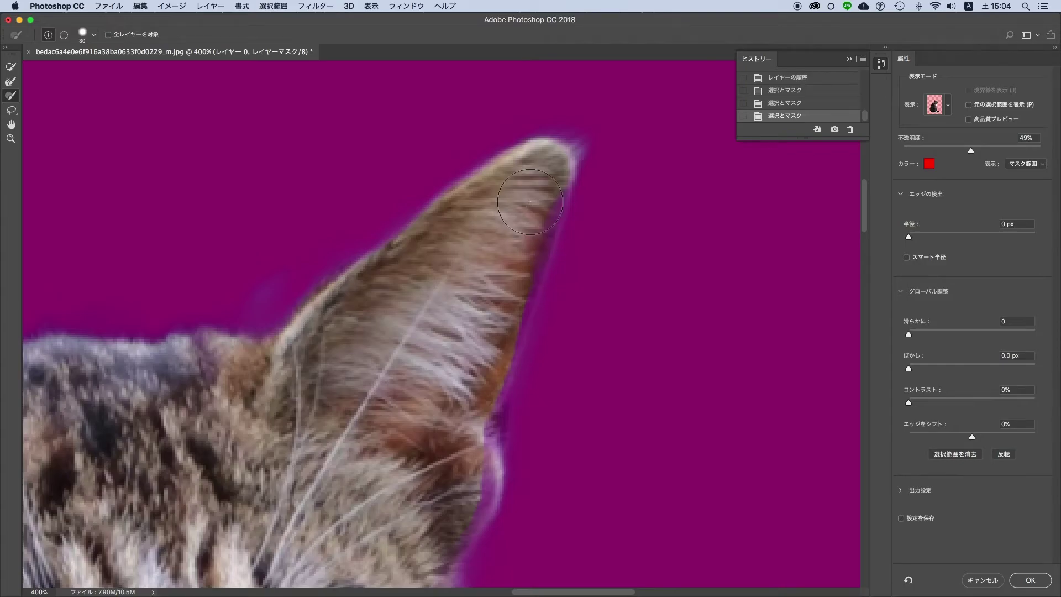
drag(526, 225, 450, 383)
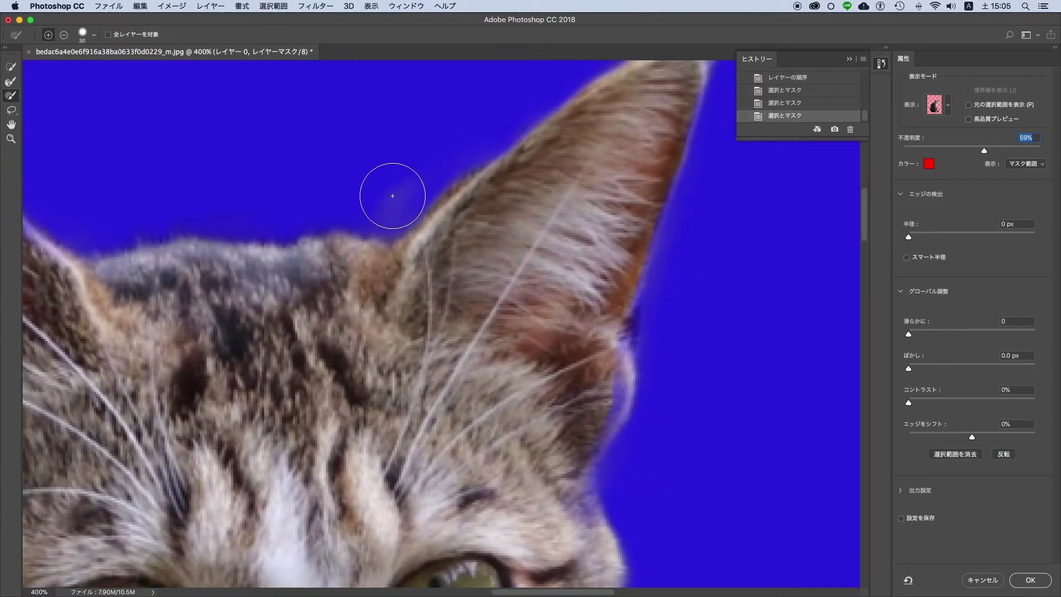
Switch the refine brush to subtract and clear the haze and fringe along the ear edge.
click(64, 36)
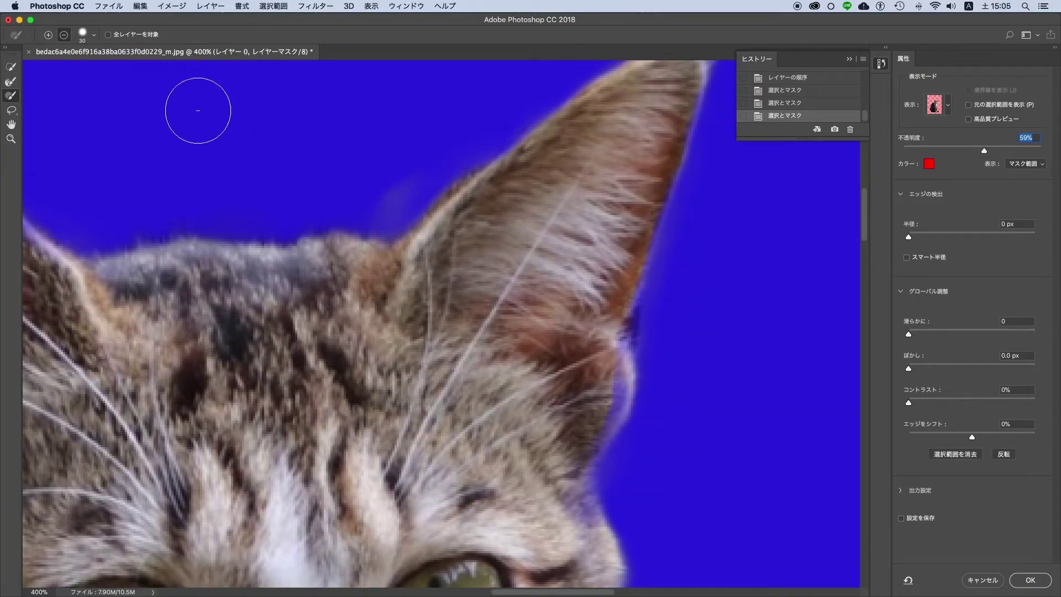
click(387, 193)
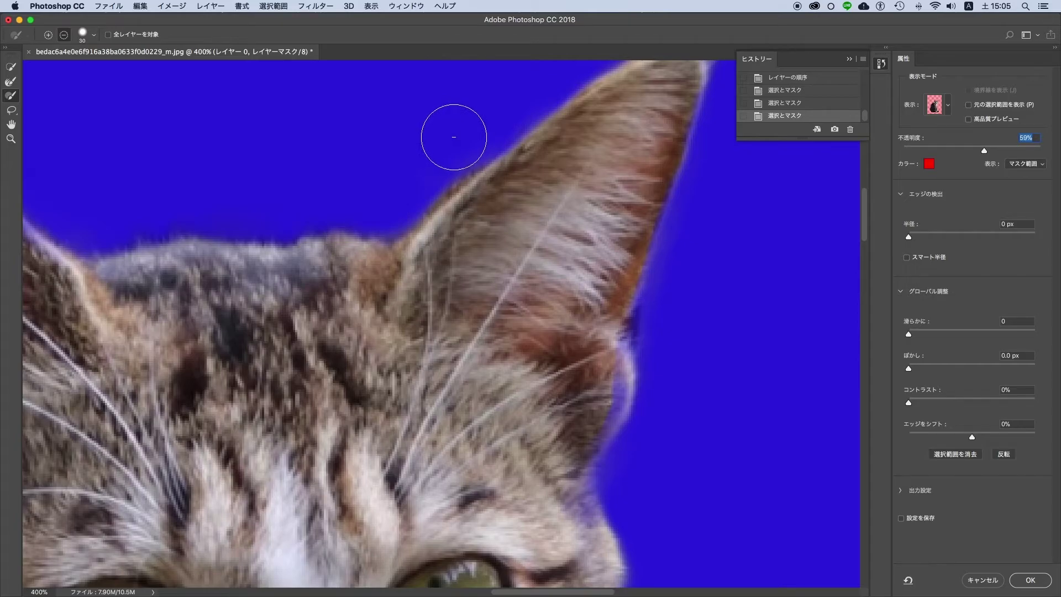
scroll(491, 302, right, 5)
click(624, 277)
click(607, 421)
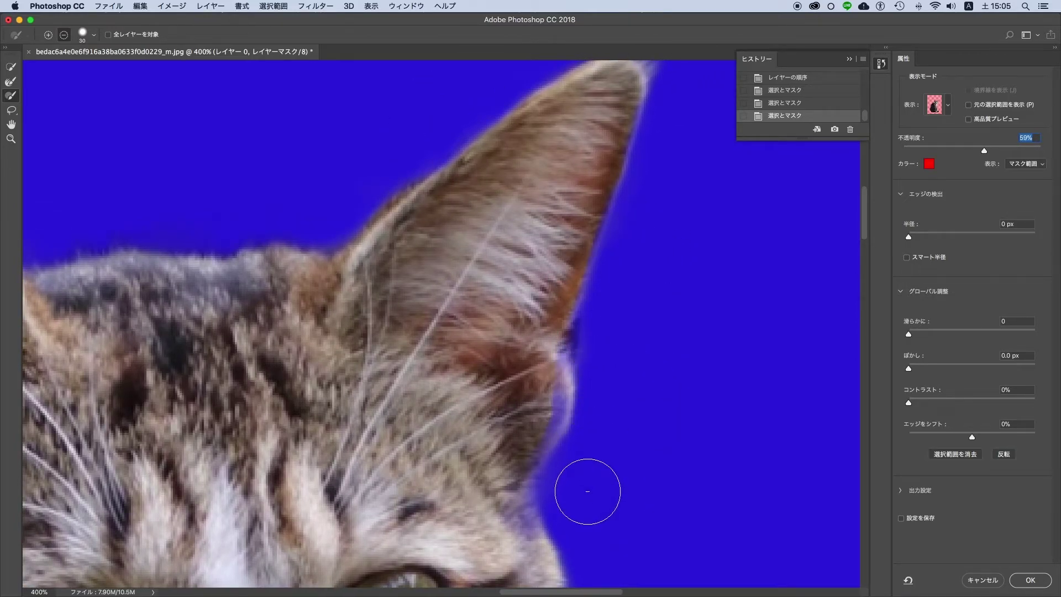
scroll(618, 356, up, 5)
scroll(379, 315, left, 2)
scroll(320, 262, left, 2)
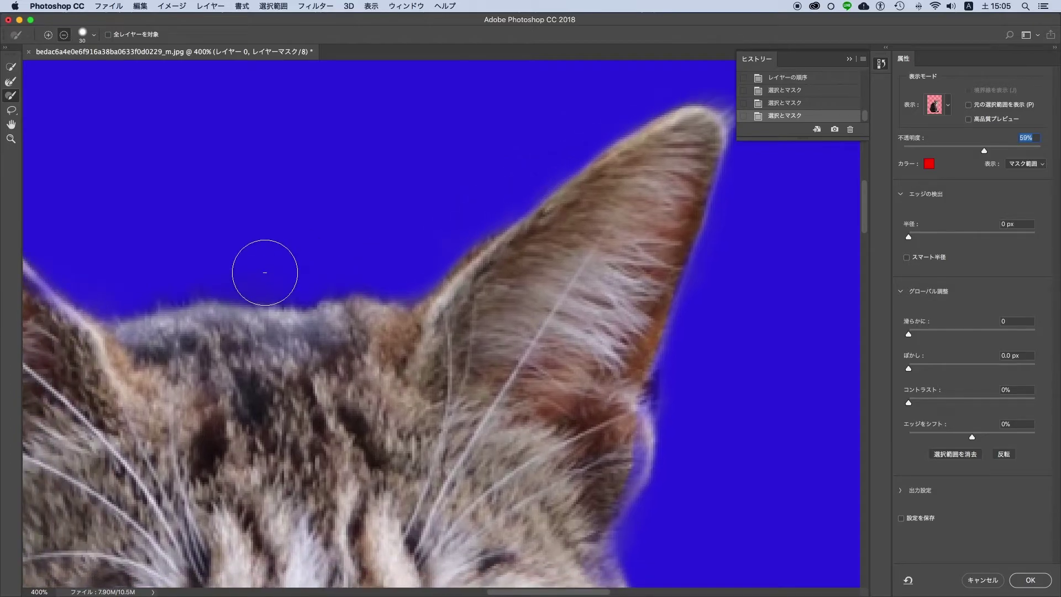
scroll(273, 268, right, 10)
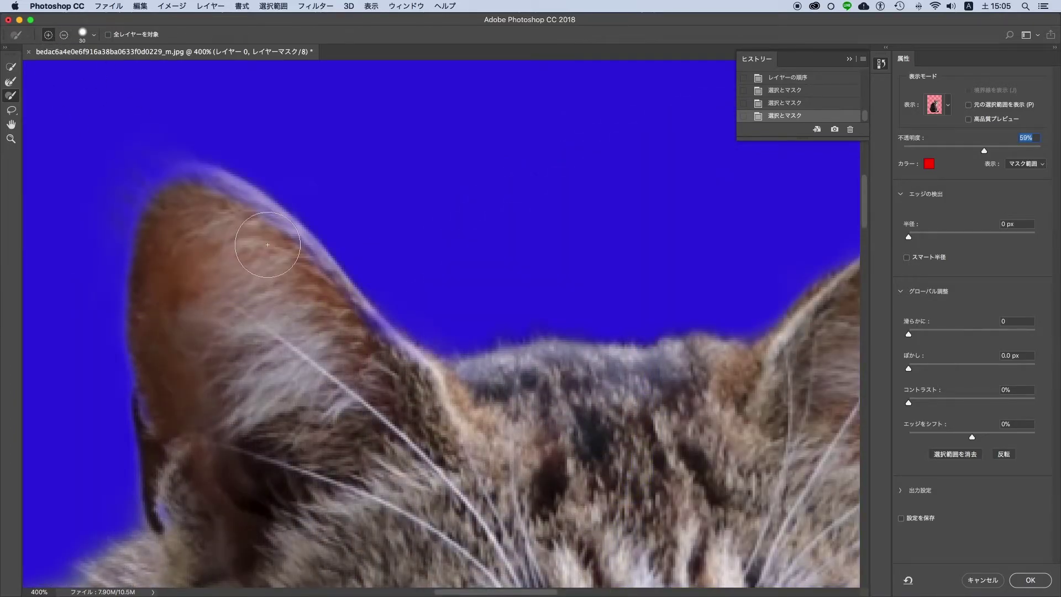
Refine the mask around the other ear's tip.
drag(197, 204, 170, 237)
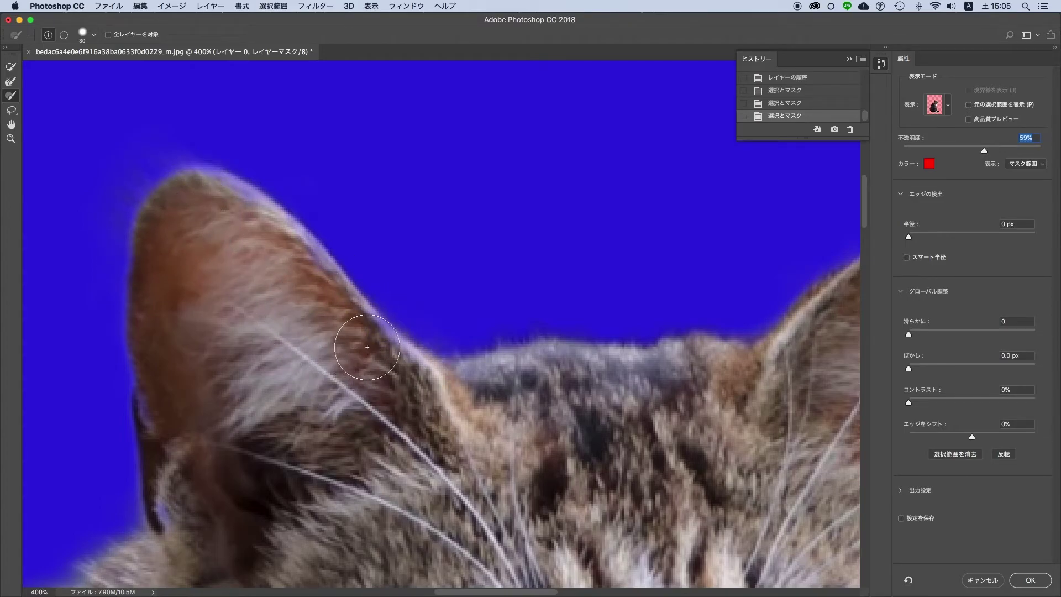
drag(325, 409, 351, 343)
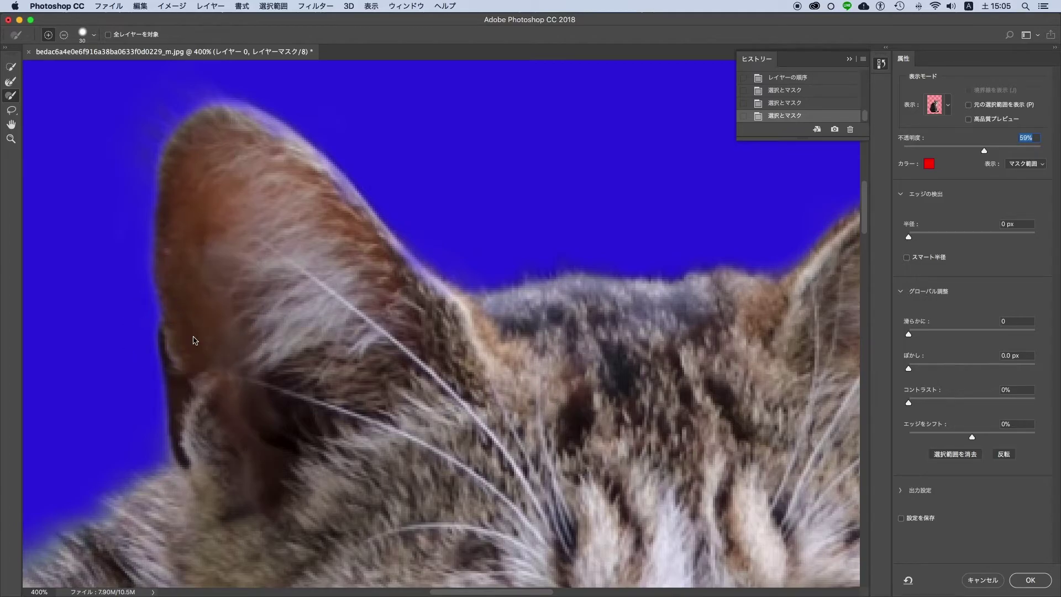
scroll(343, 395, right, 2)
scroll(453, 406, right, 8)
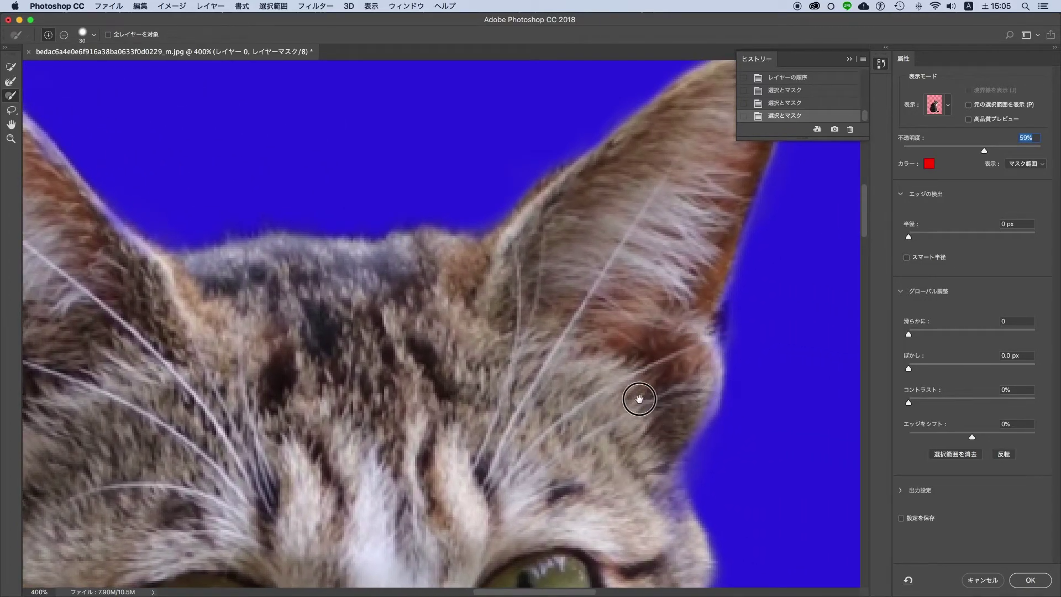
scroll(636, 398, down, 3)
Remove the bluish ear fringe, then erase the cheek wisps with a 15 px brush.
drag(630, 420, 631, 436)
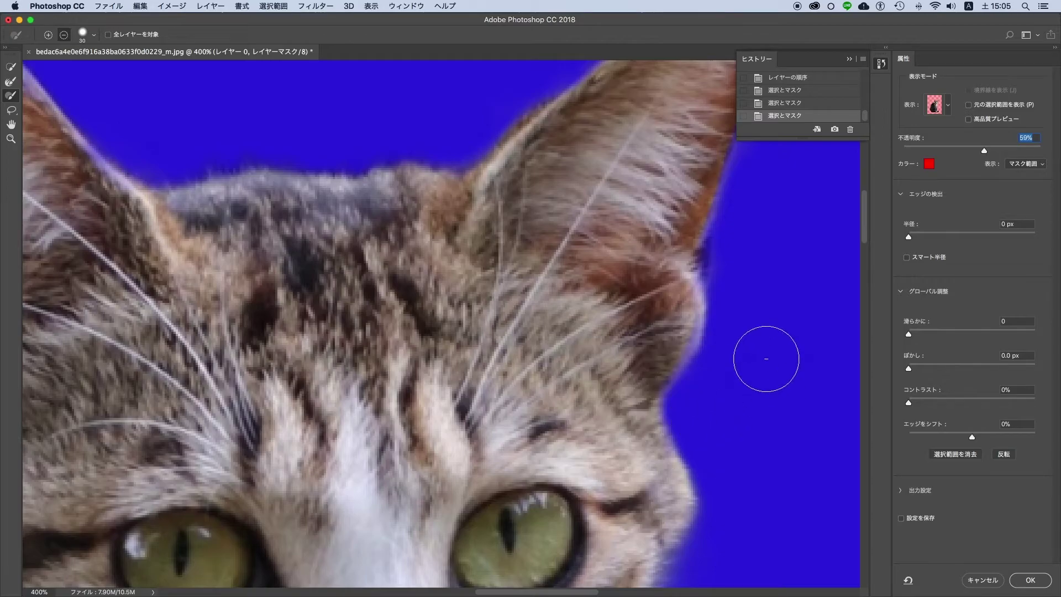
drag(756, 403, 714, 324)
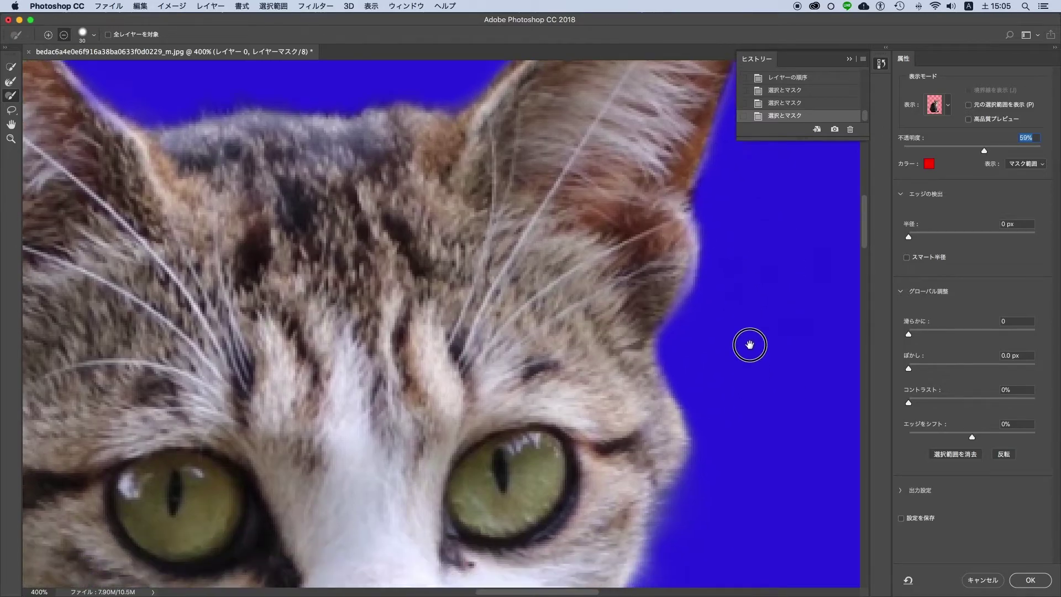
scroll(713, 324, down, 5)
key(bracketleft)
key(bracketleft)
key(bracketleft)
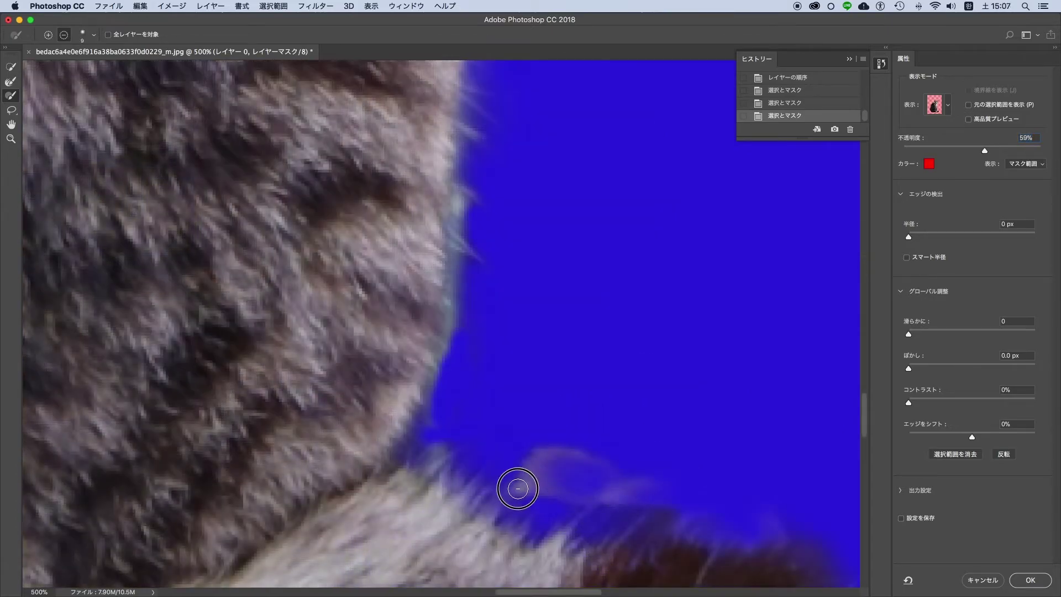
mouse_move(518, 488)
mouse_down()
mouse_move(668, 486)
mouse_move(636, 442)
mouse_up()
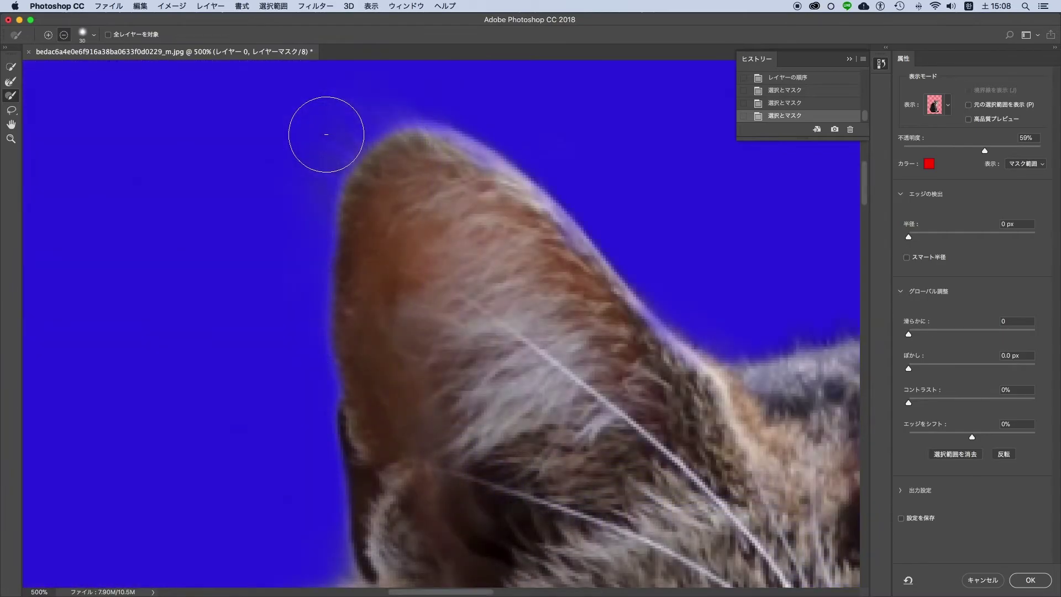
drag(373, 169, 415, 177)
Apply the refined edges to the layer mask, pan the view, and select the Burn tool.
click(1031, 579)
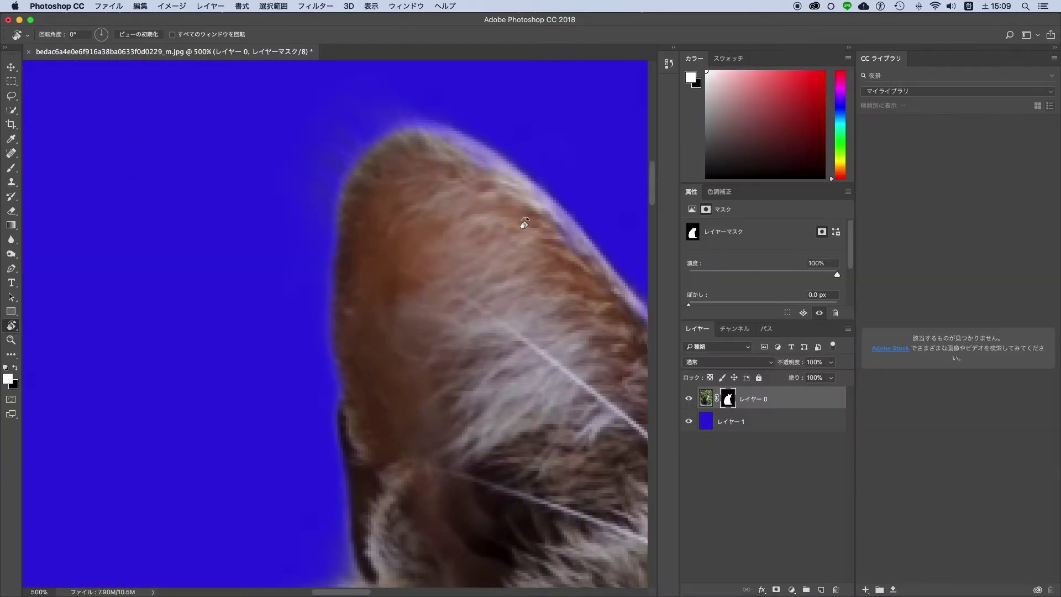
drag(524, 222, 363, 204)
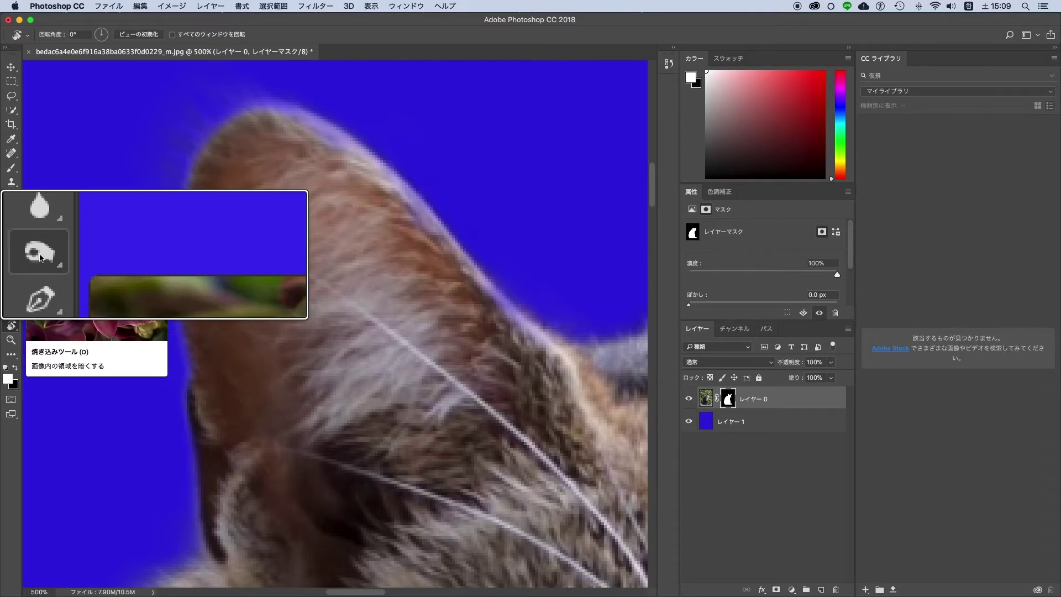
click(40, 257)
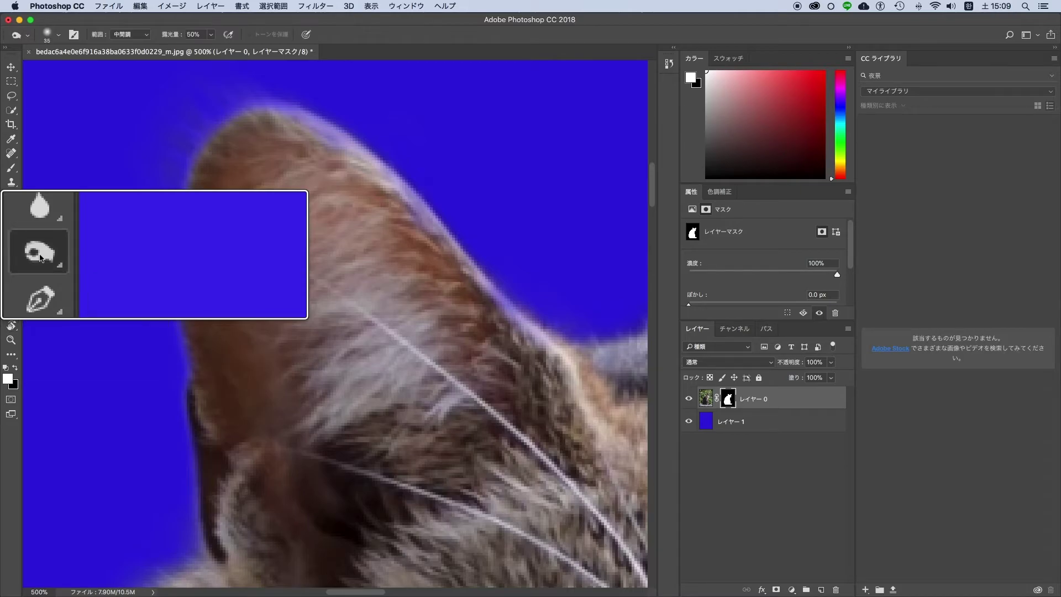
Switch to the Dodge tool at 20 px and lighten the fur at the ear tip.
right_click(40, 257)
click(199, 247)
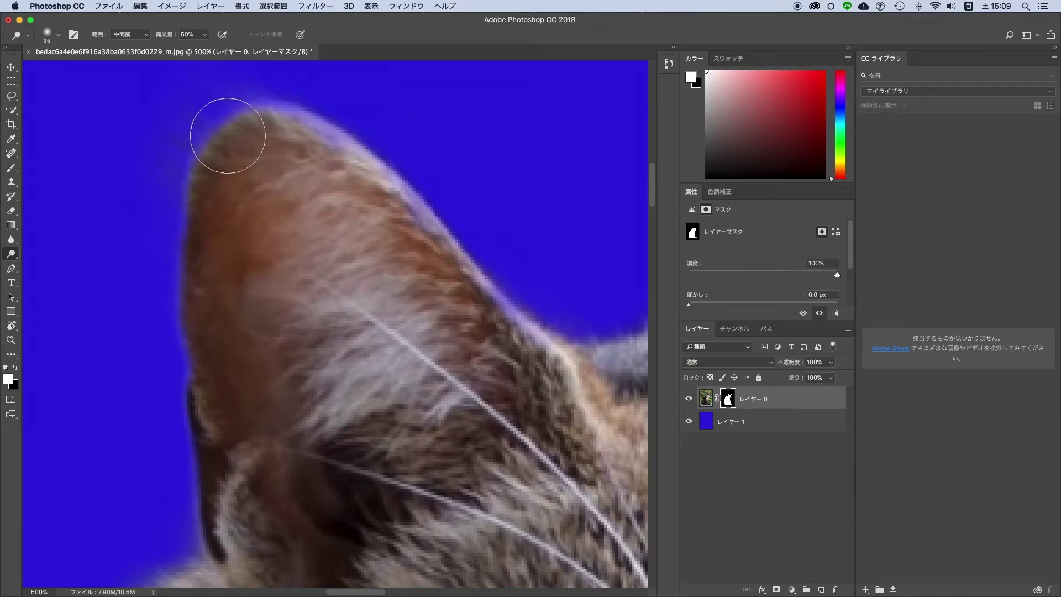
drag(200, 108, 242, 192)
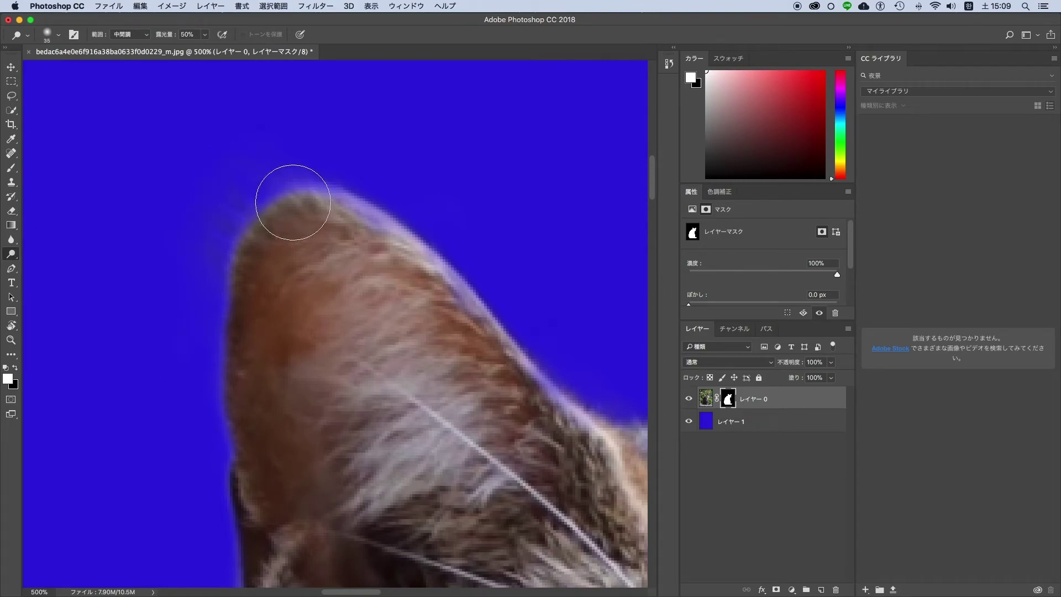
key(bracketleft)
key(bracketleft)
key(bracketleft)
mouse_move(288, 195)
mouse_down()
mouse_move(257, 243)
mouse_move(204, 230)
mouse_up()
Lighten the wisps and fringe along the ear's top and right edges.
drag(275, 161, 306, 168)
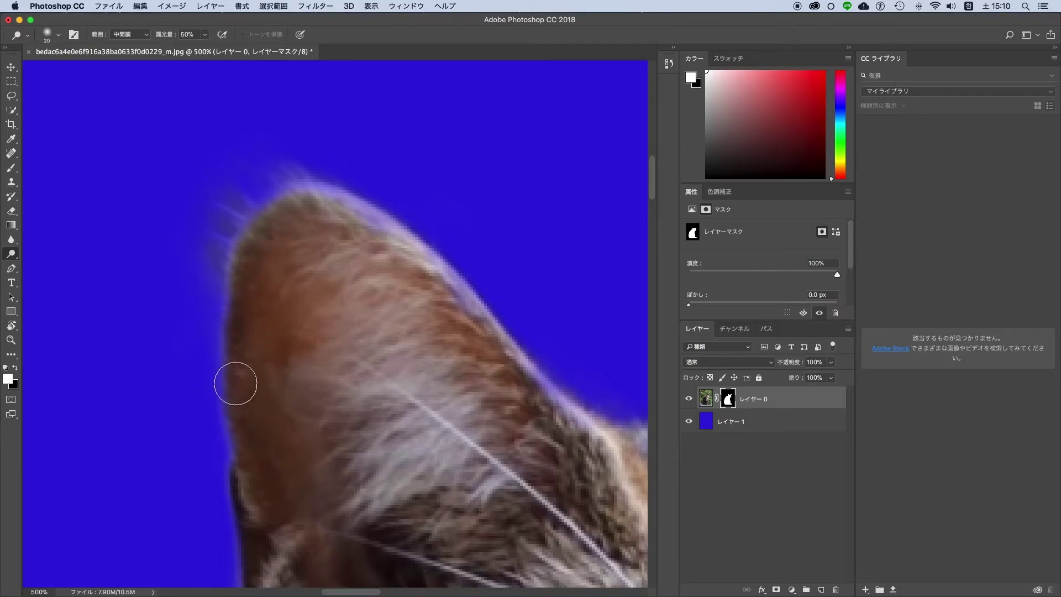
drag(242, 163, 547, 374)
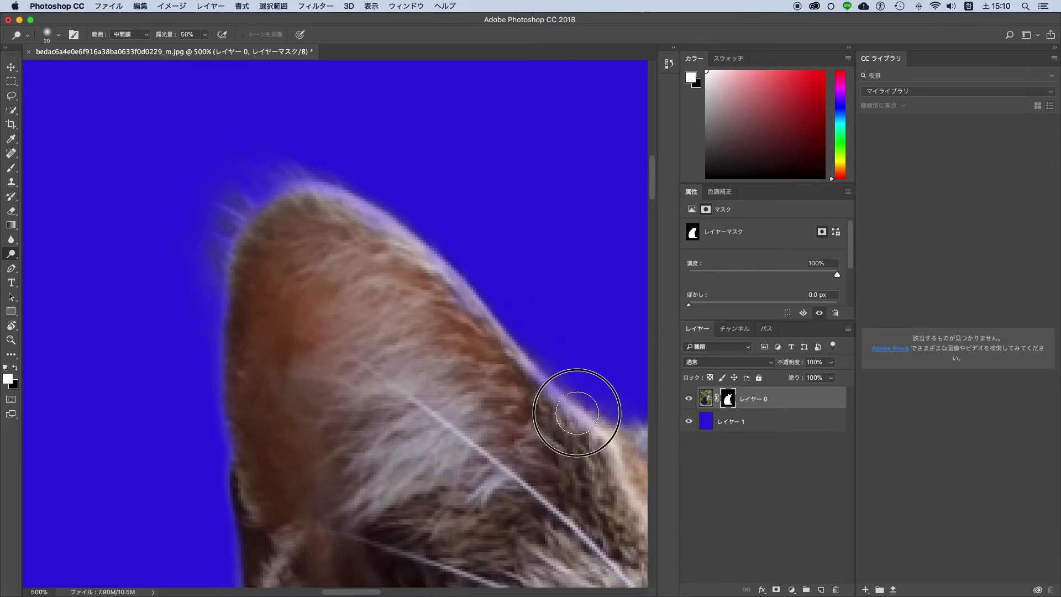
scroll(470, 381, right, 10)
drag(582, 161, 580, 185)
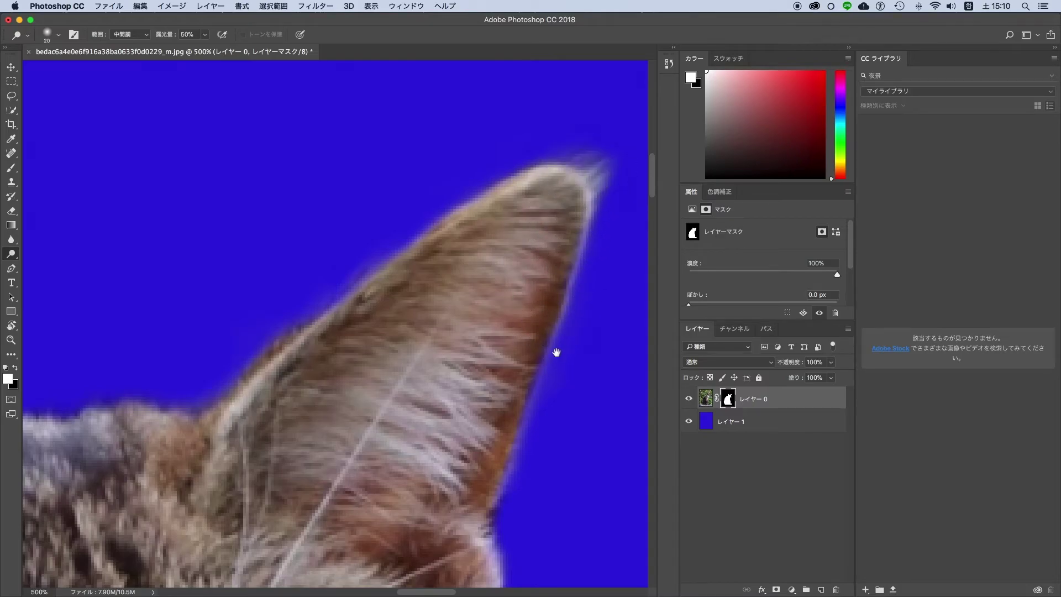
scroll(550, 353, down, 3)
scroll(546, 355, down, 2)
drag(526, 273, 492, 437)
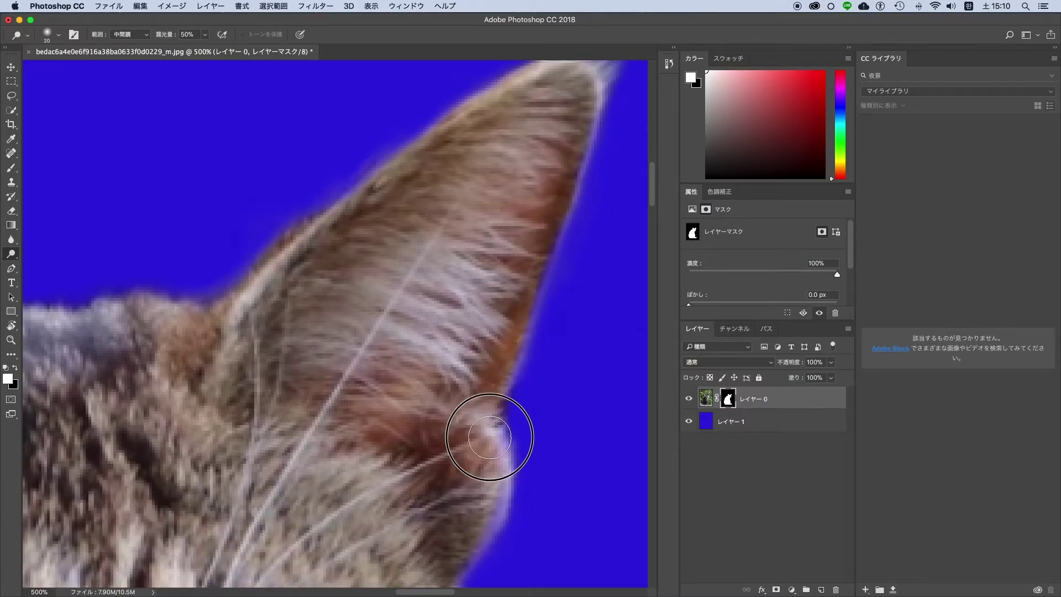
scroll(492, 420, down, 4)
scroll(494, 403, down, 1)
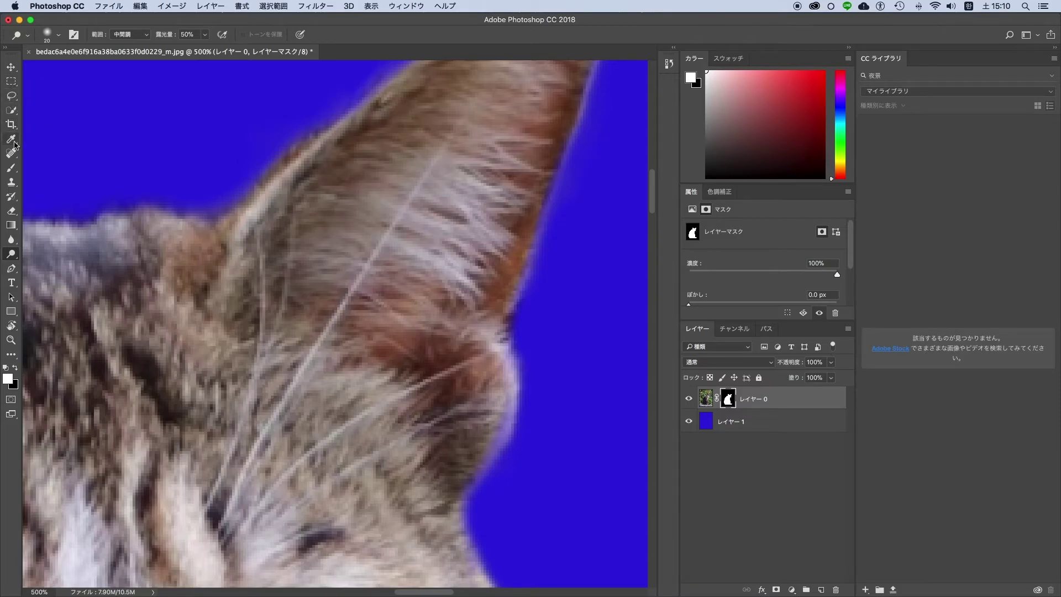
click(13, 169)
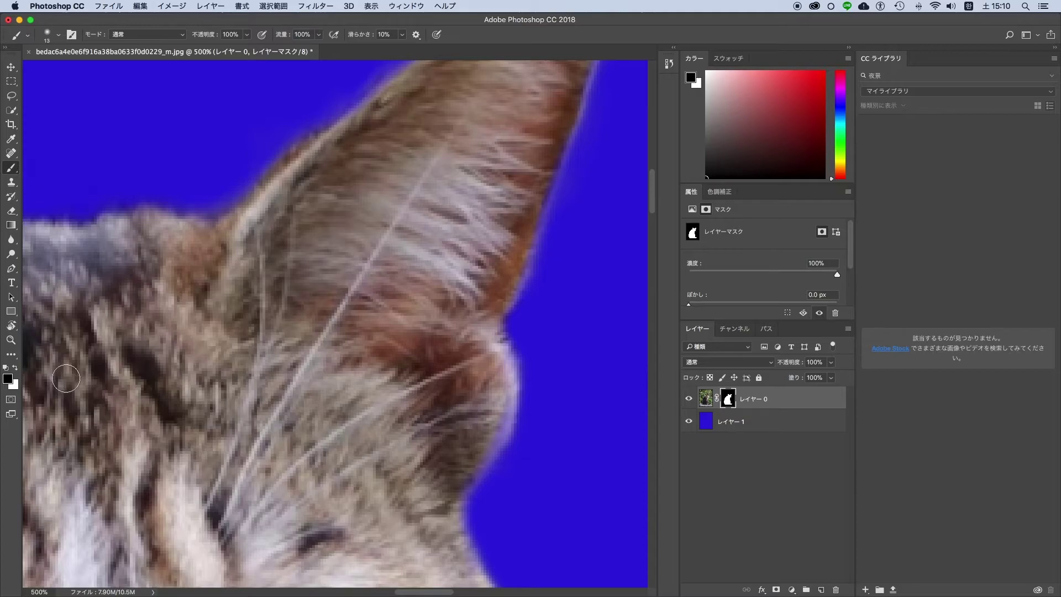
Paint white on the mask to reveal fur along the ear edge.
key(x)
key(x)
scroll(164, 315, left, 2)
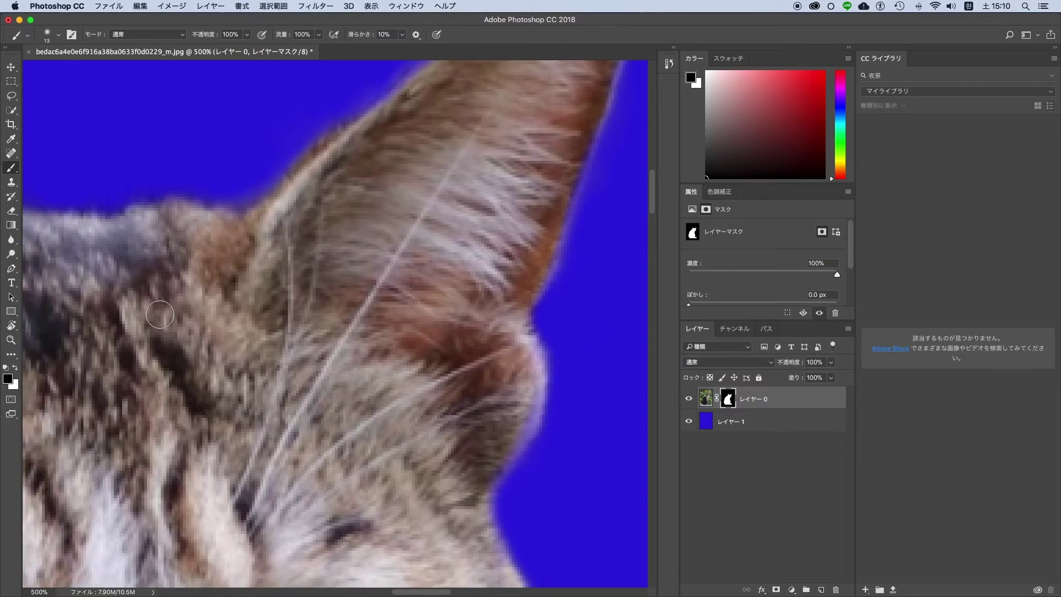
key(x)
key(x)
key(x)
key(x)
key(x)
key(x)
key(x)
drag(535, 390, 522, 433)
key(super+z)
drag(528, 392, 492, 452)
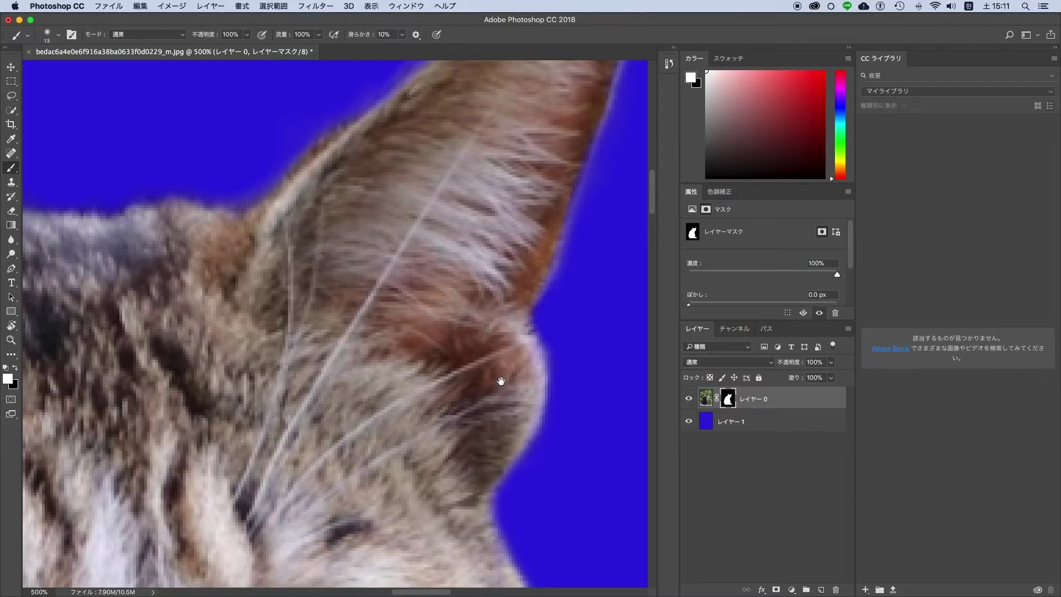
Set black as the mask painting colour and switch to the Dodge tool.
scroll(537, 316, right, 2)
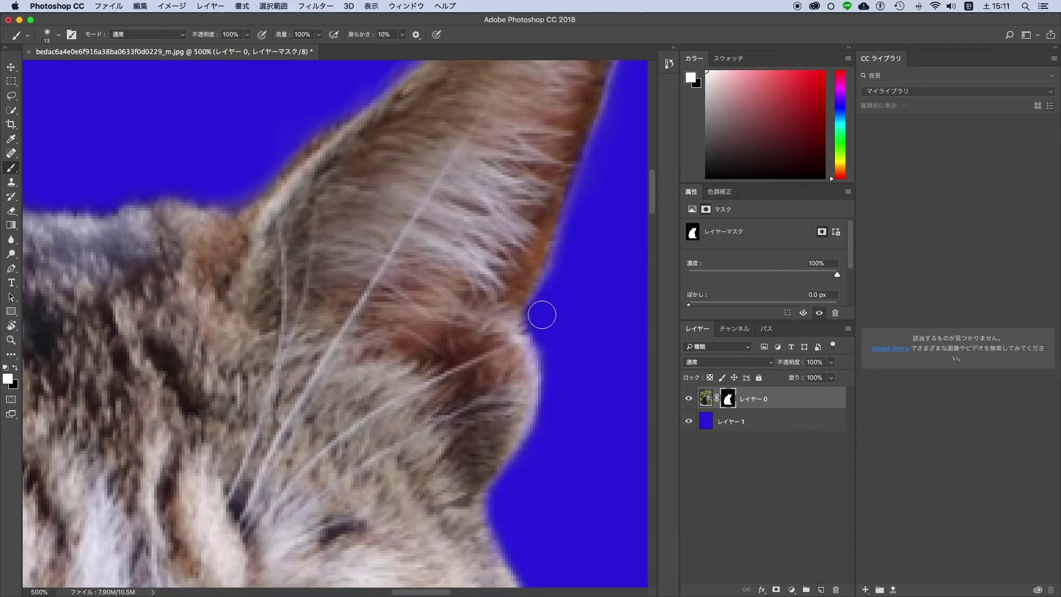
scroll(541, 315, right, 3)
key(x)
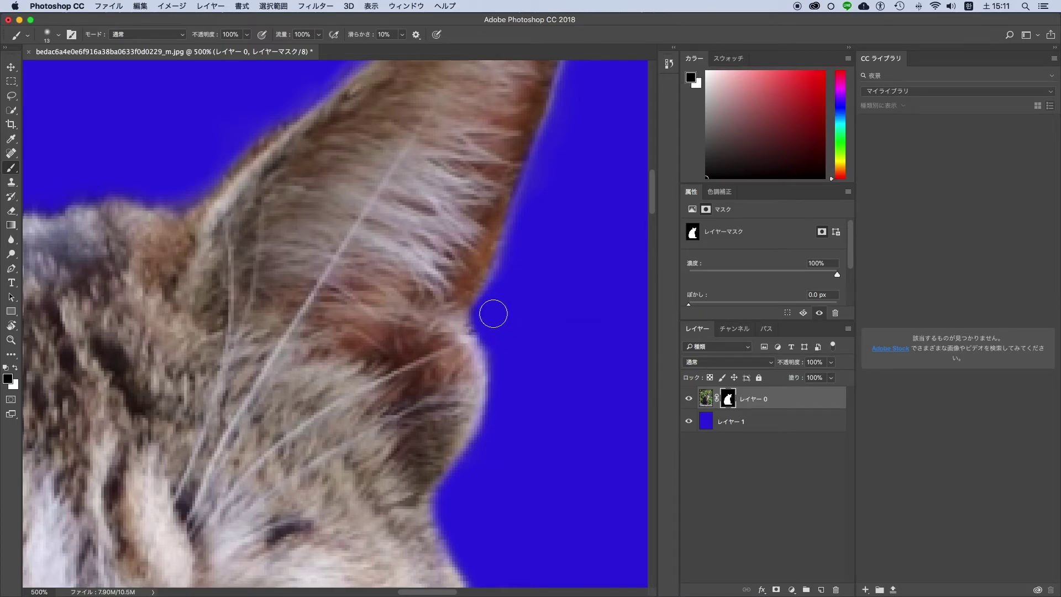
scroll(520, 332, down, 5)
scroll(530, 387, down, 5)
scroll(443, 364, down, 5)
key(o)
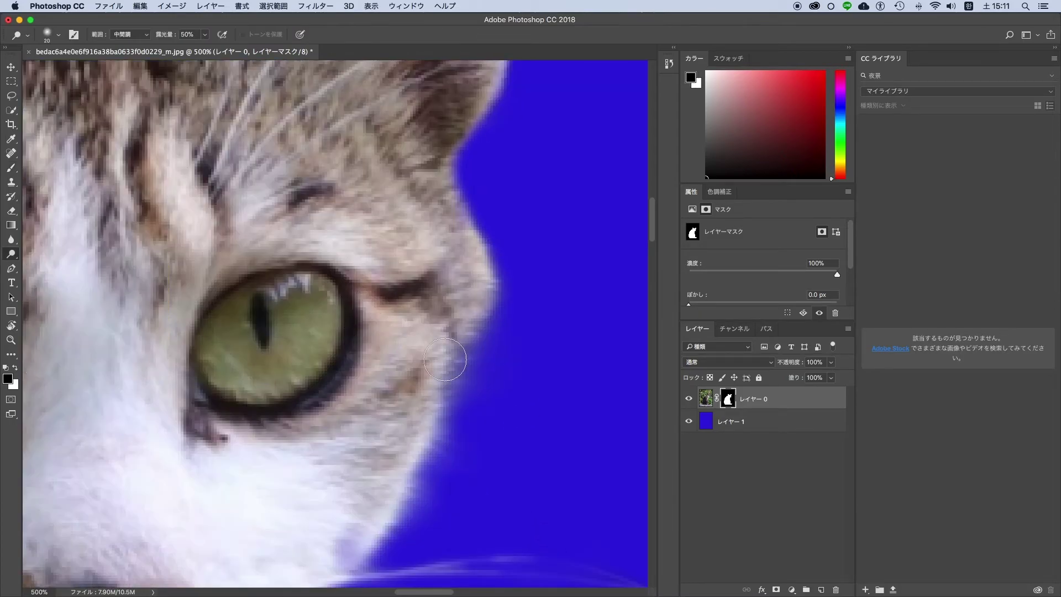
Dodge the mask at the cheek edge and burn along the fur edge below the nose.
click(436, 381)
key(bracketleft)
key(bracketleft)
scroll(382, 460, down, 5)
key(shift+o)
mouse_move(264, 331)
mouse_down()
mouse_move(231, 412)
mouse_move(174, 394)
mouse_up()
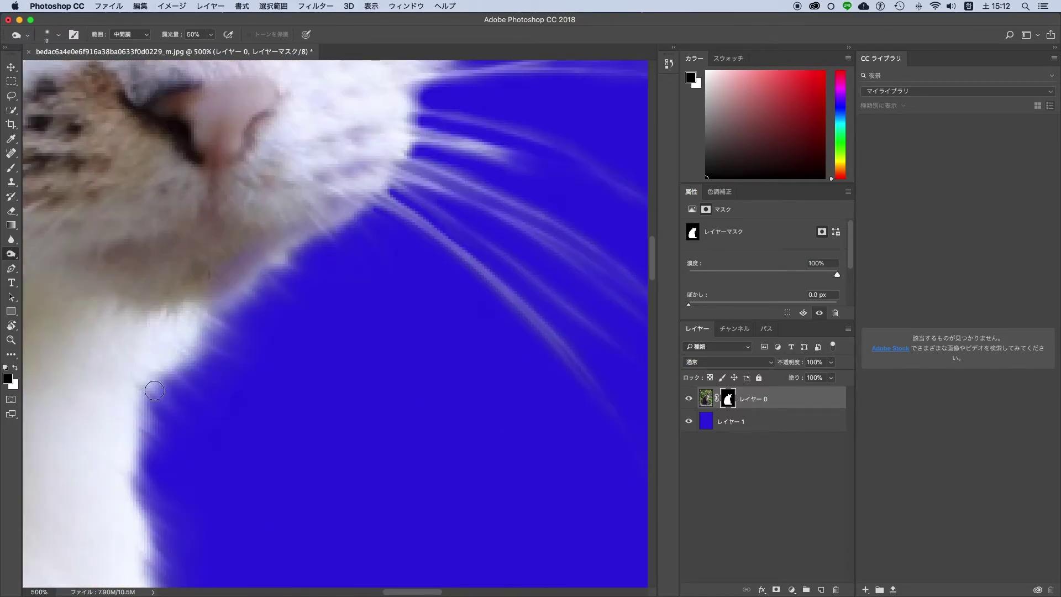
scroll(279, 356, down, 3)
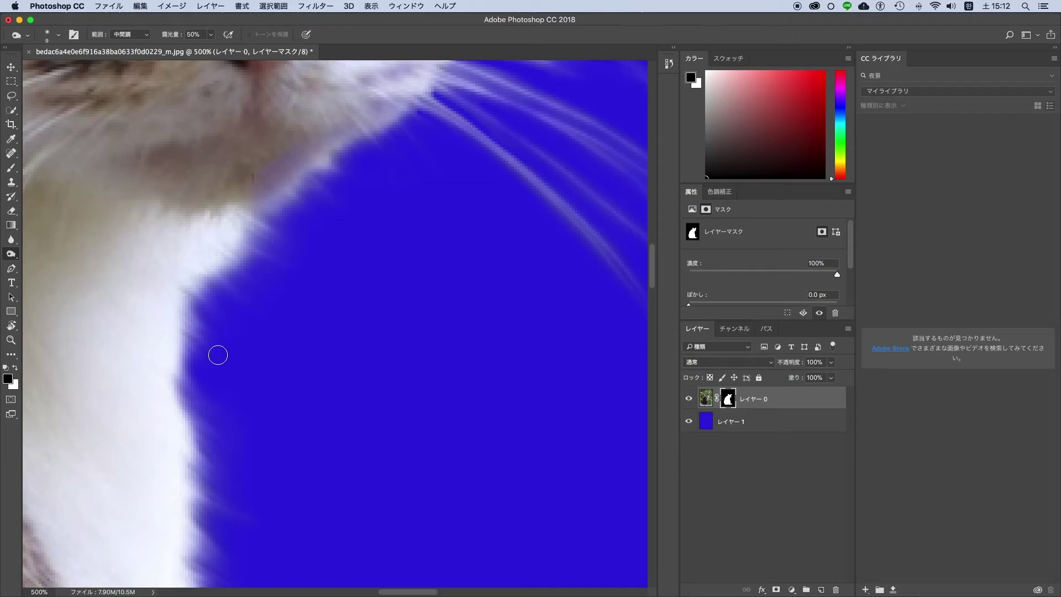
Rotate the canvas view so the fur edge runs horizontally.
key(r)
mouse_move(367, 217)
mouse_down()
mouse_move(224, 183)
mouse_move(180, 289)
mouse_up()
drag(386, 413, 338, 324)
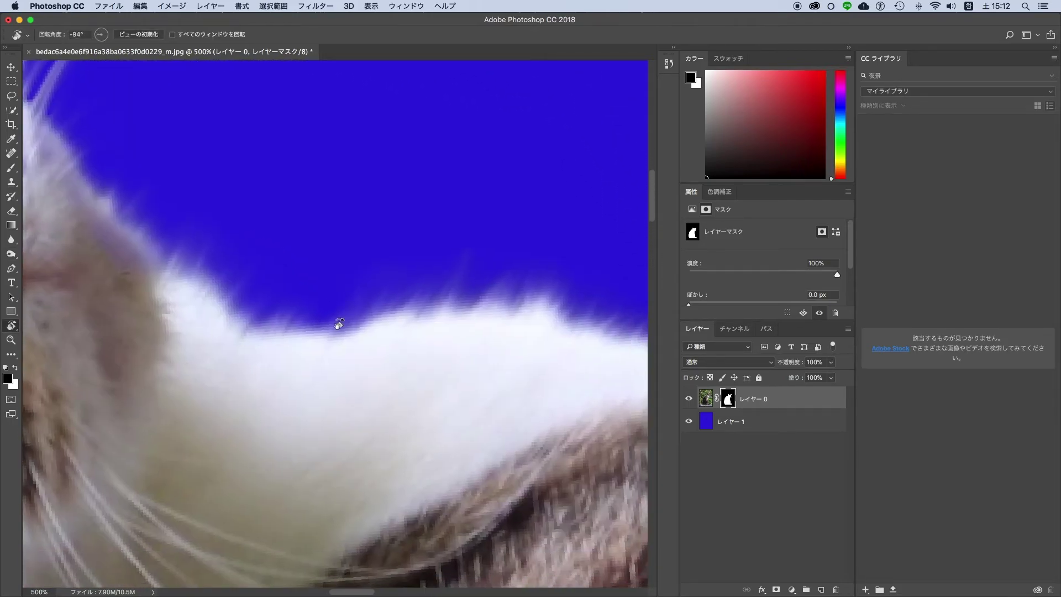
key(o)
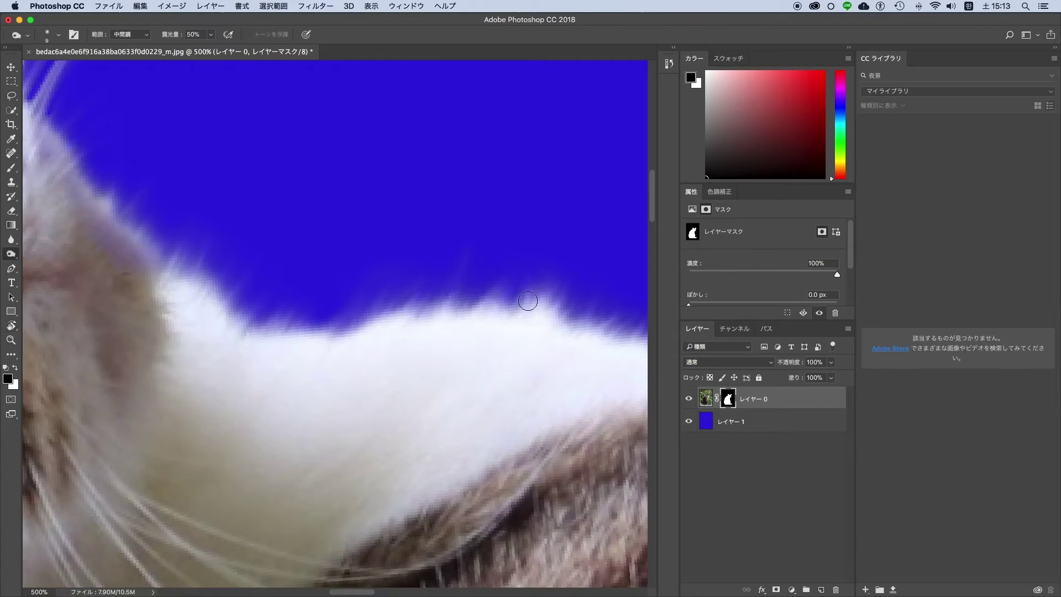
Pan along the white fur and dark back edge toward the ear tip.
drag(568, 265, 414, 253)
mouse_move(480, 296)
mouse_down()
mouse_move(386, 268)
mouse_move(398, 277)
mouse_up()
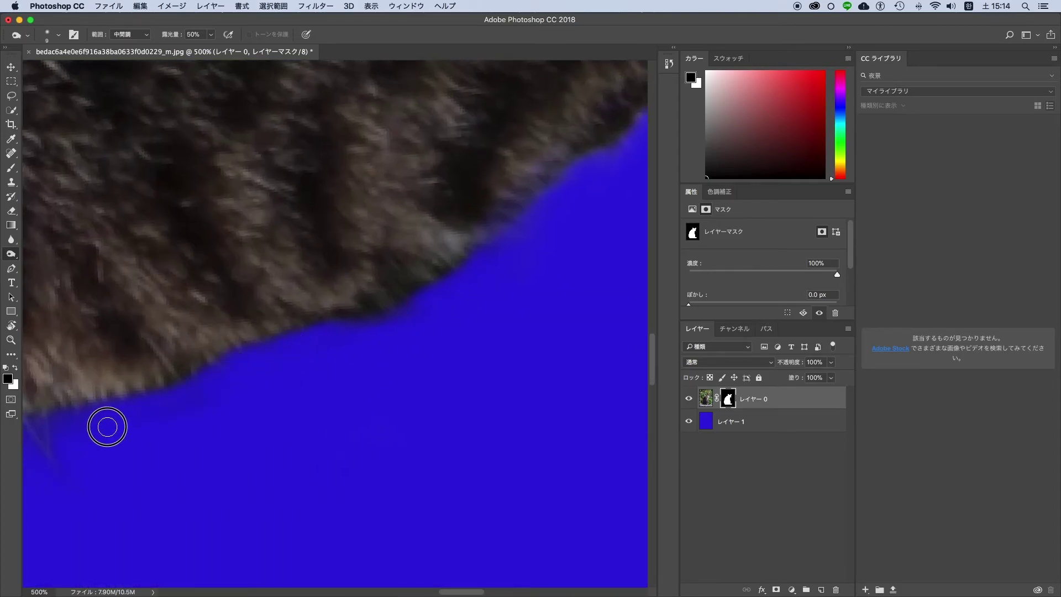
drag(213, 360, 367, 360)
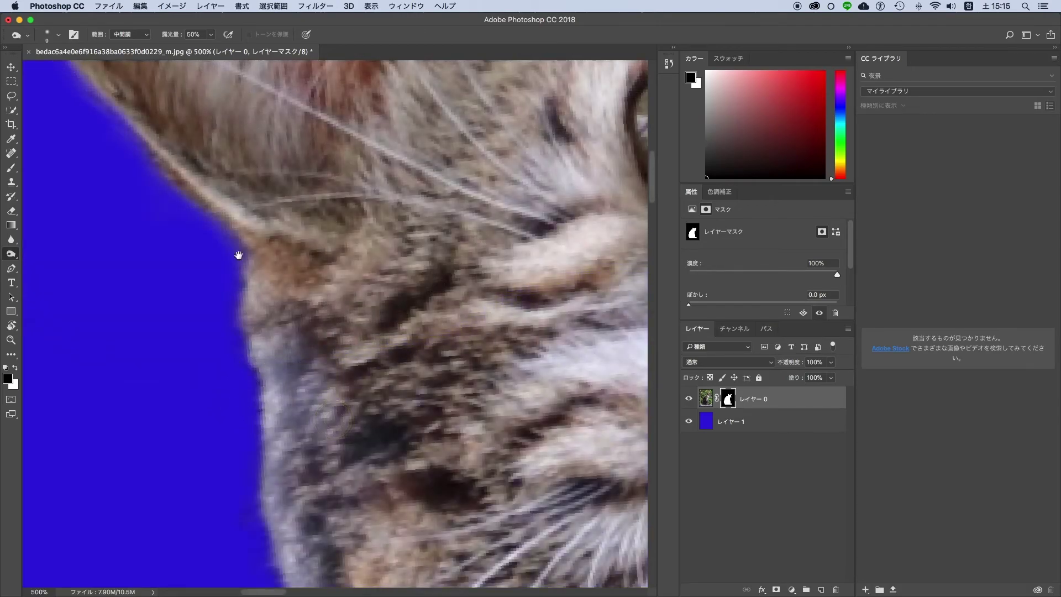
drag(238, 255, 286, 350)
drag(161, 209, 294, 371)
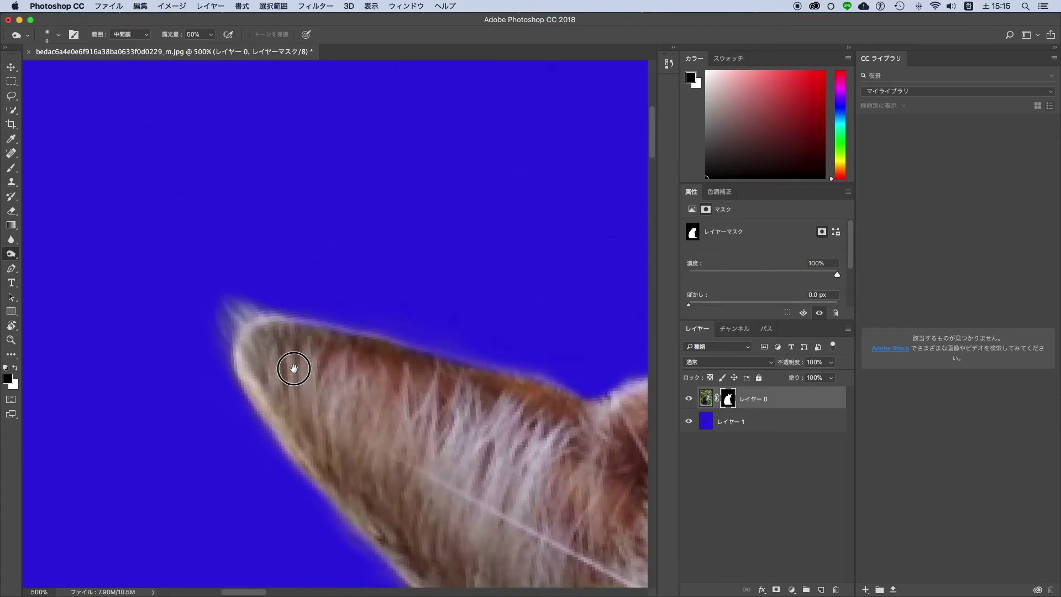
click(13, 327)
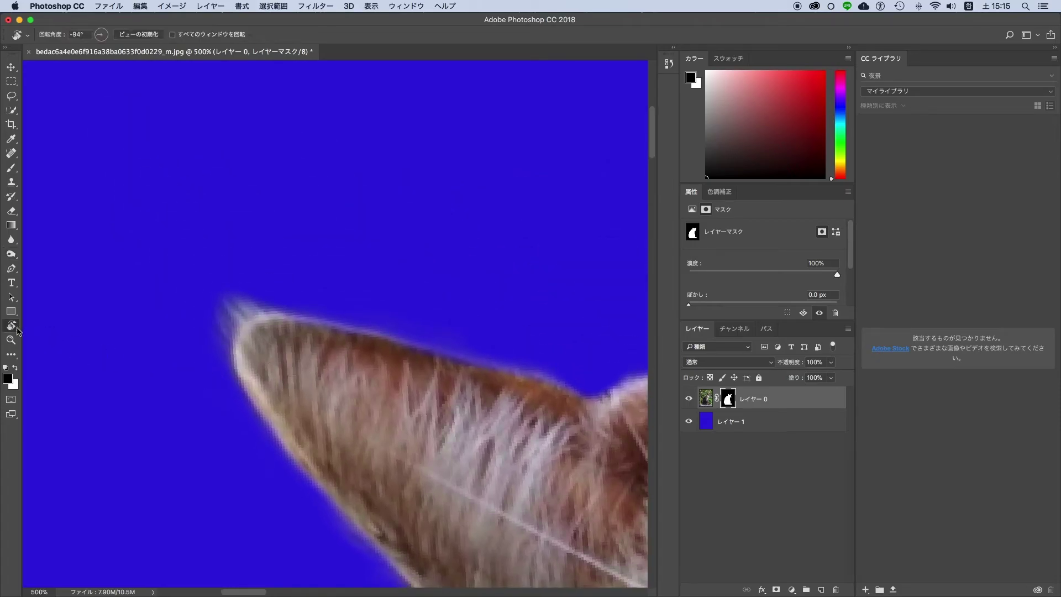
Reset the view rotation, zoom in to inspect the cat's face edges, then fit it to the window.
click(154, 35)
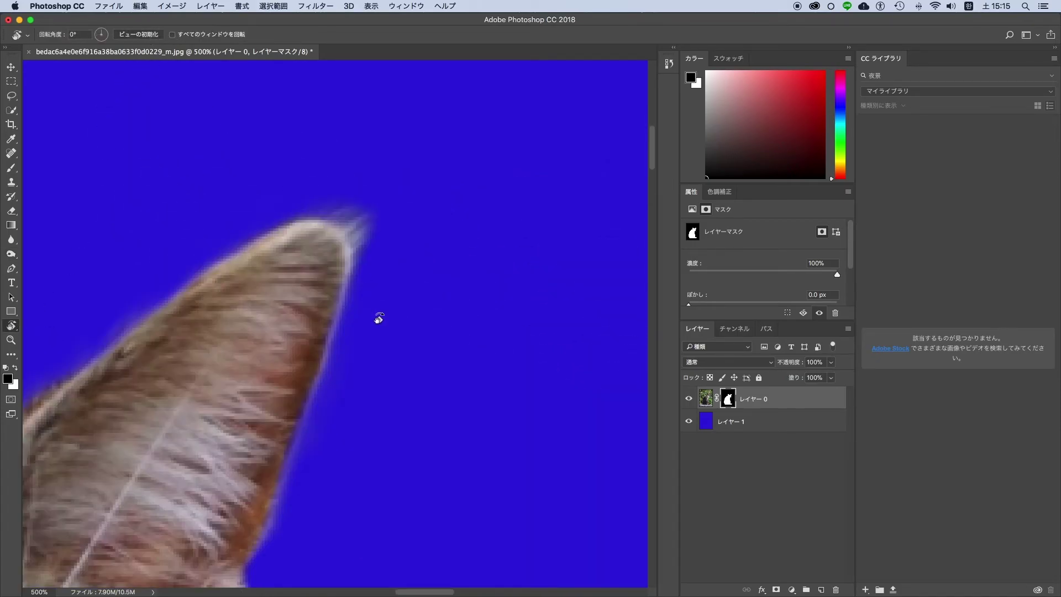
key(super+0)
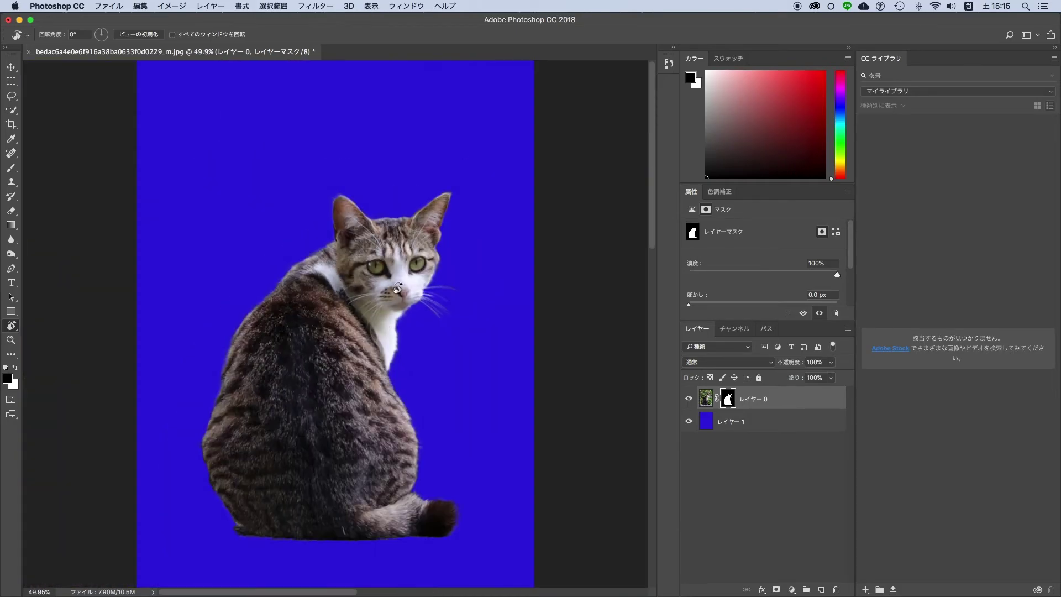
click(422, 271)
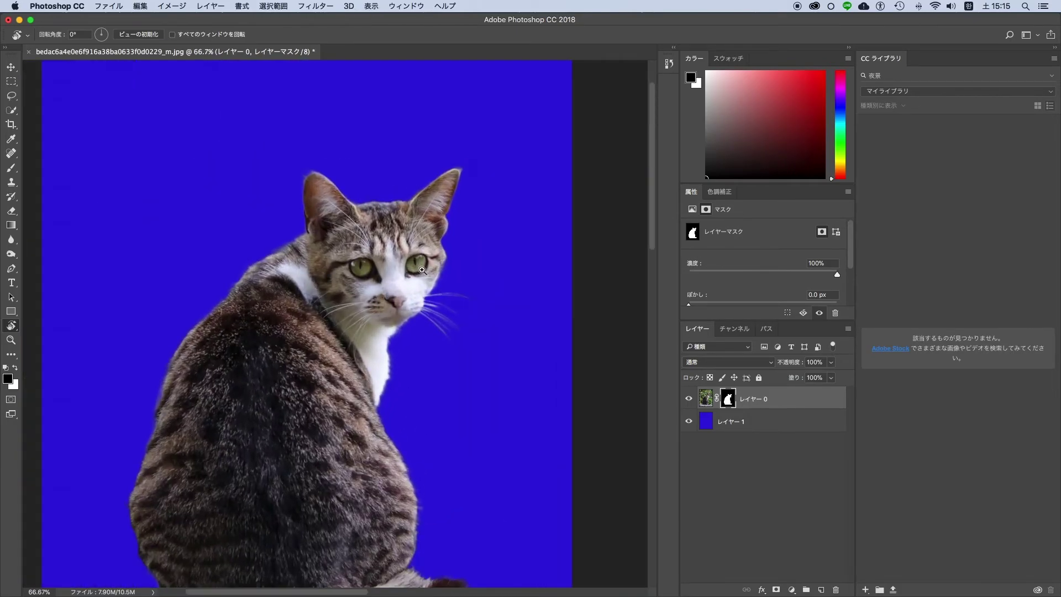
drag(422, 270, 448, 282)
mouse_move(317, 400)
mouse_down()
mouse_move(398, 348)
mouse_move(387, 256)
mouse_move(394, 228)
mouse_up()
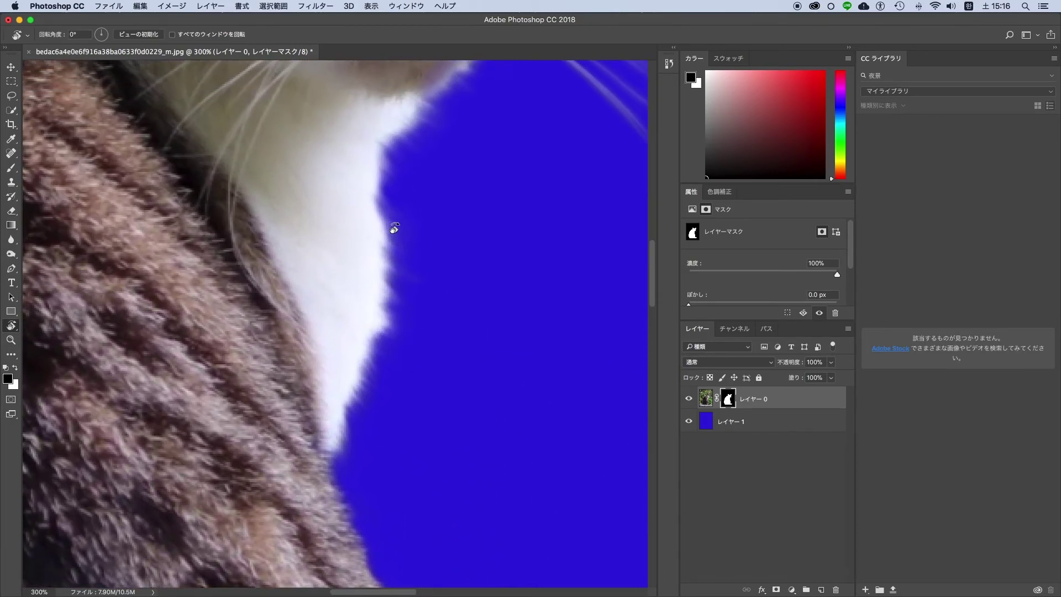
key(super+0)
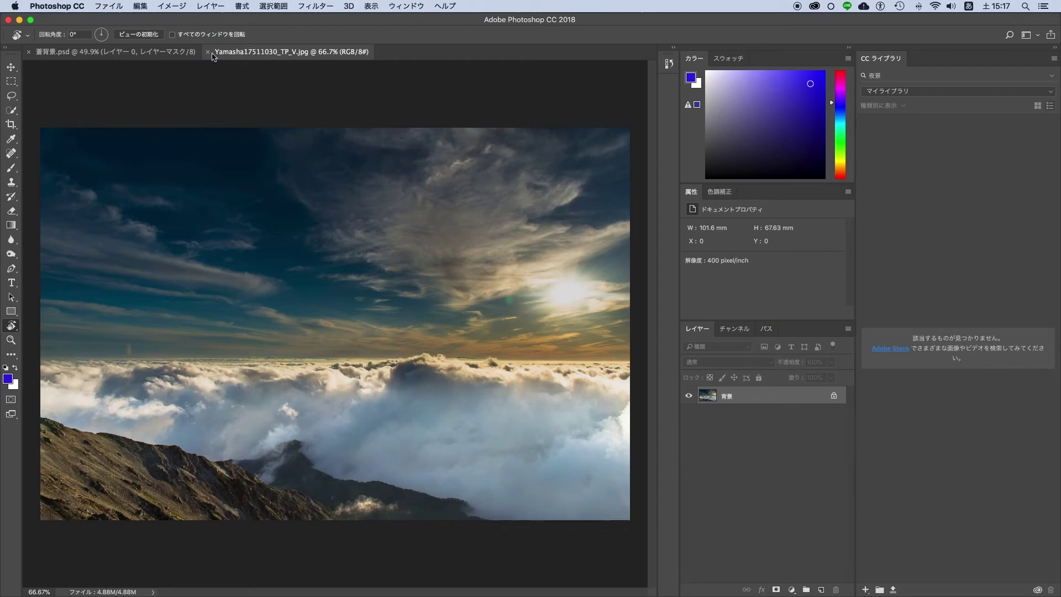
Drag the masked cat layer into the Yamasha sky photo with the Move tool.
click(142, 54)
click(11, 67)
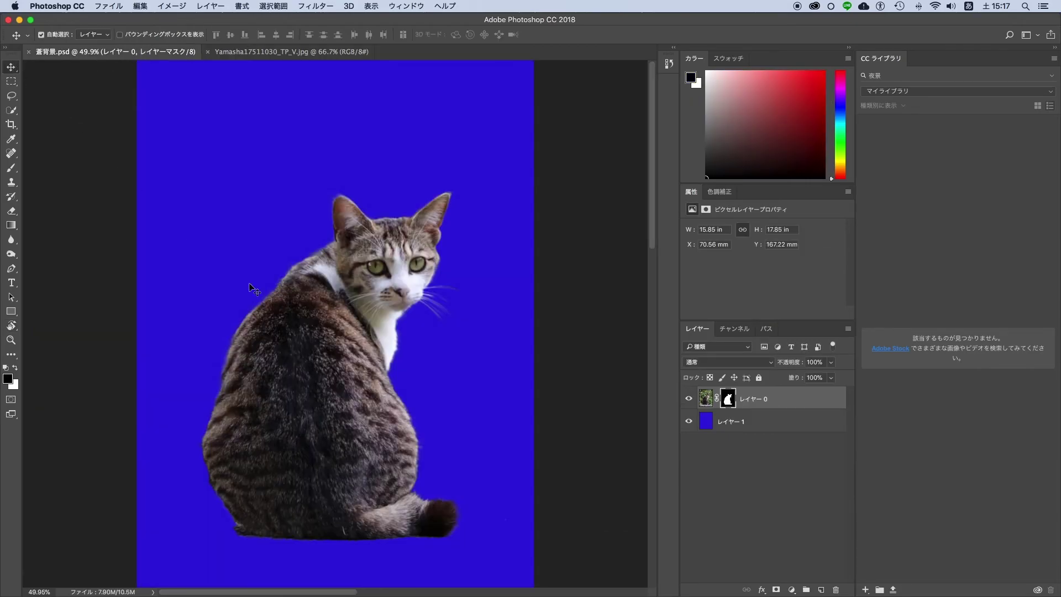
mouse_move(353, 376)
mouse_down()
mouse_move(316, 149)
mouse_move(311, 275)
mouse_move(330, 289)
mouse_up()
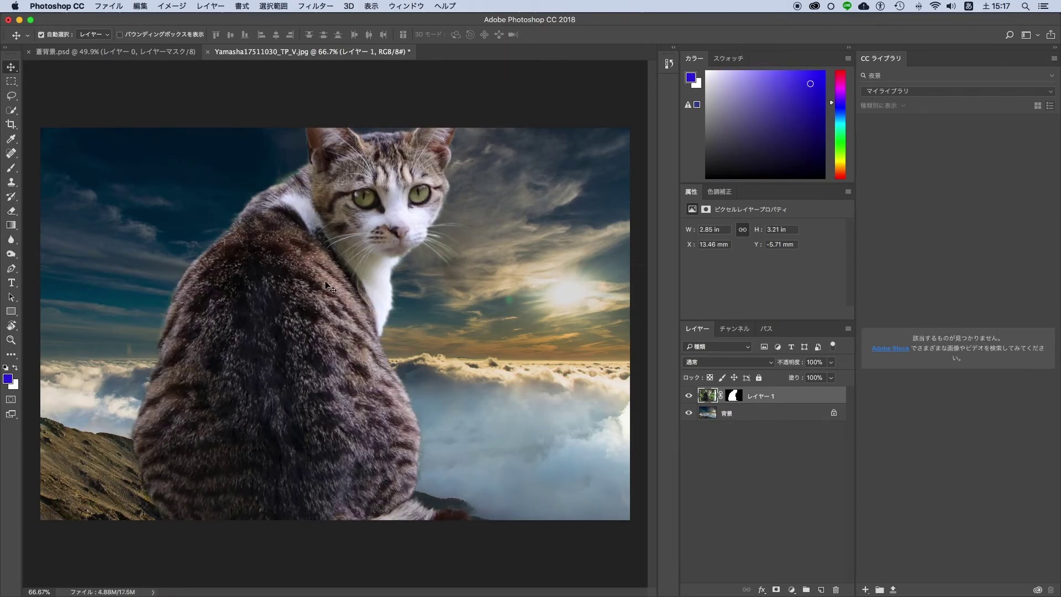
click(140, 6)
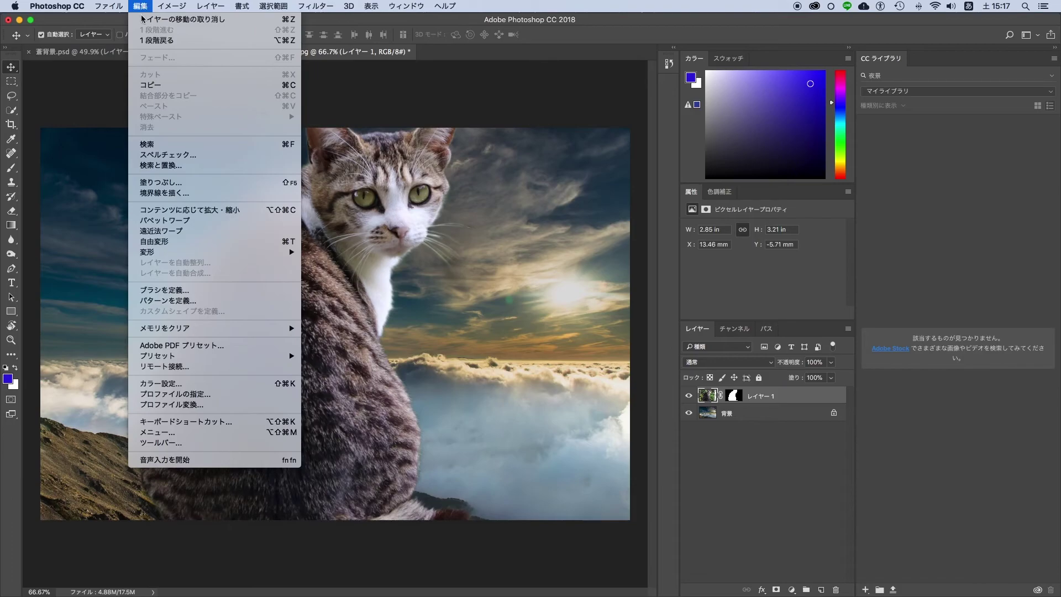
Scale the cat layer to 50% width with linked proportions and apply the transform.
mouse_move(147, 251)
click(352, 268)
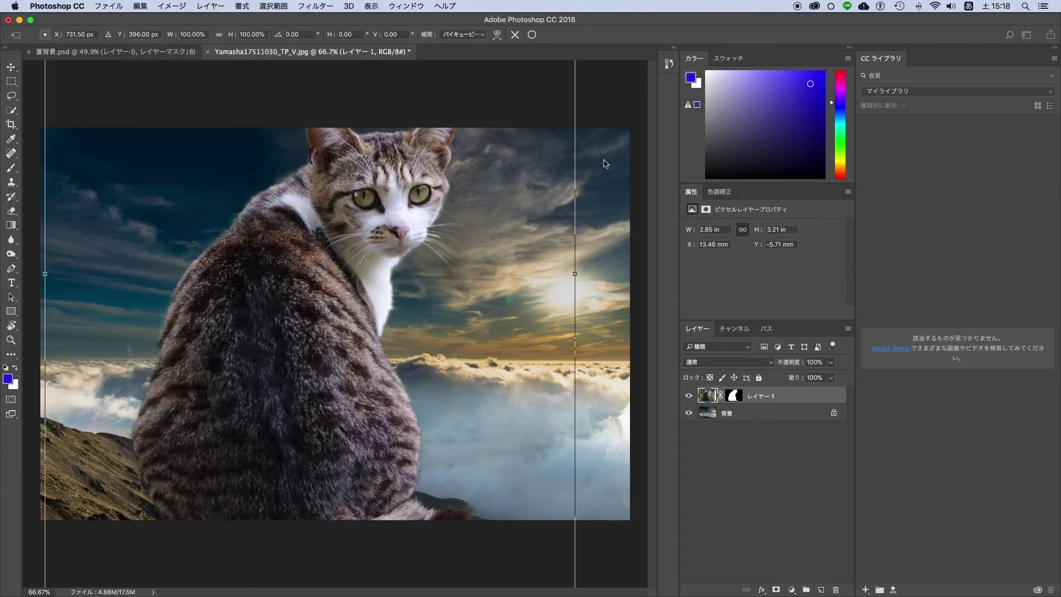
click(193, 36)
text(50)
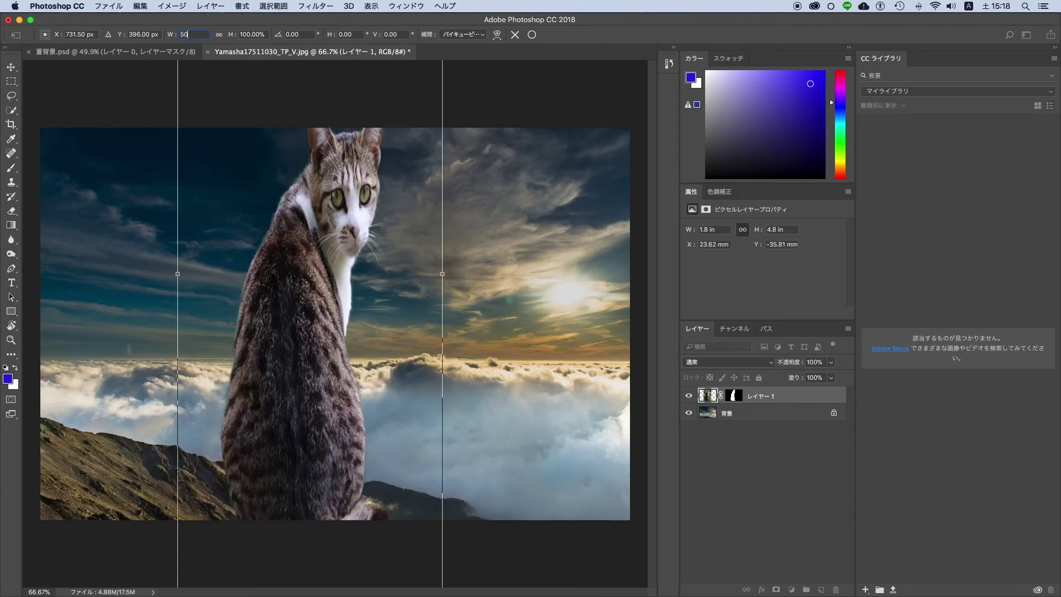
click(219, 34)
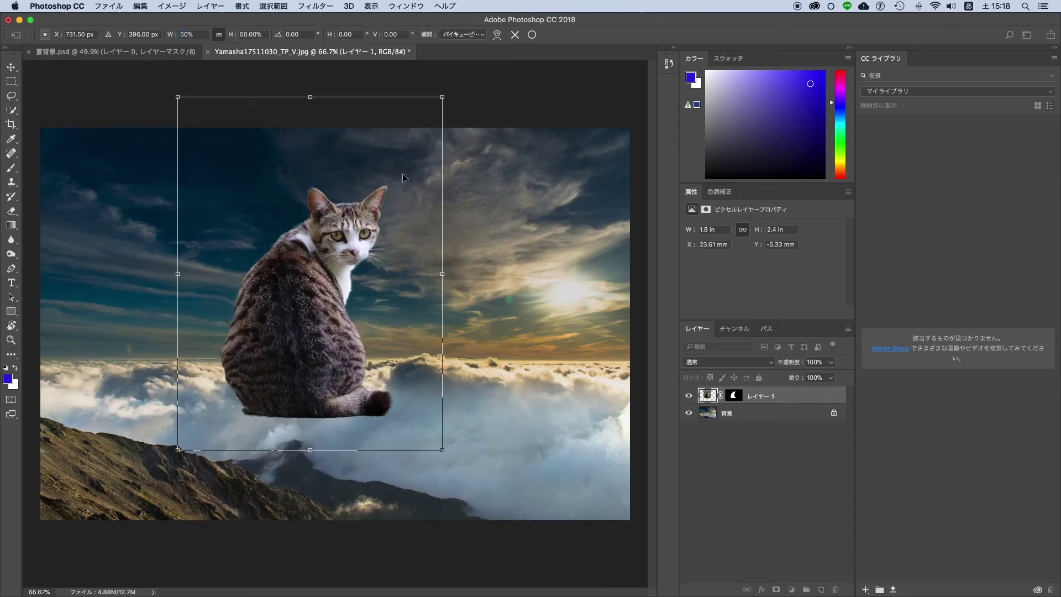
click(11, 67)
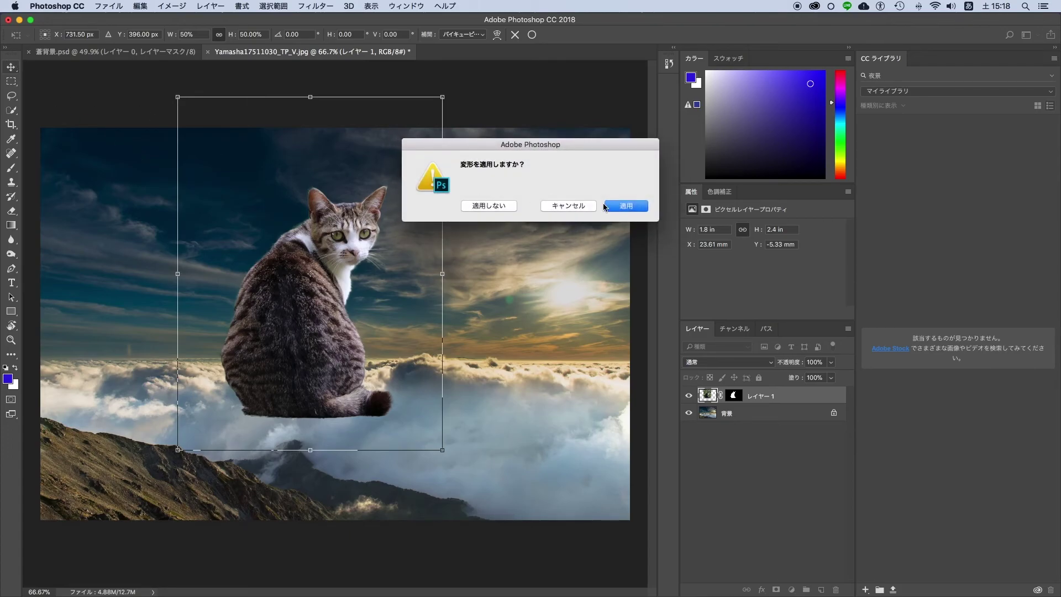
click(609, 206)
scroll(345, 216, up, 3)
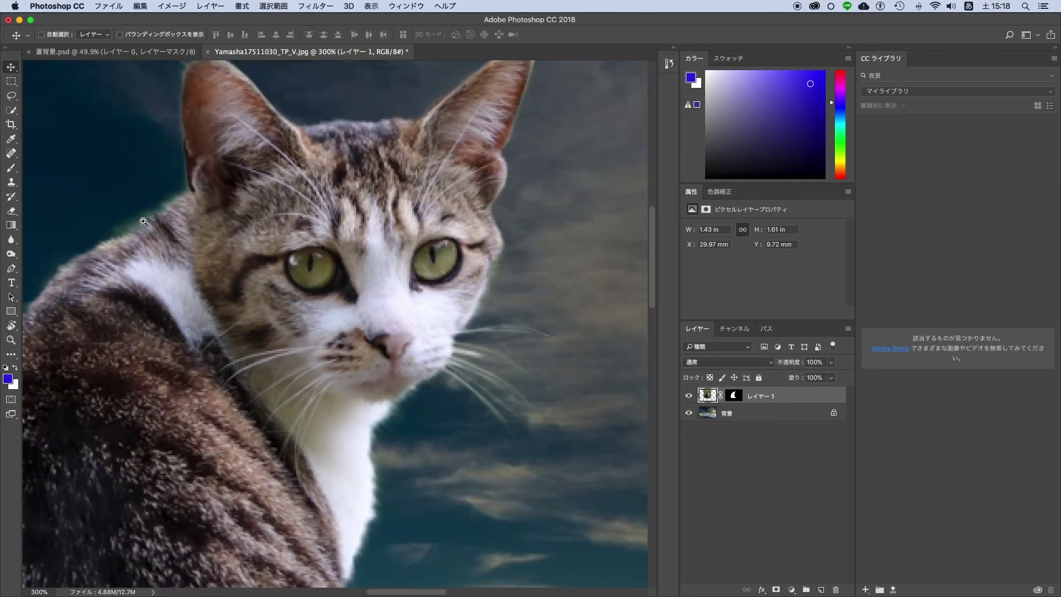
click(144, 222)
drag(217, 185, 232, 289)
scroll(232, 289, down, 1)
scroll(398, 277, right, 3)
scroll(419, 297, down, 1)
scroll(417, 386, down, 3)
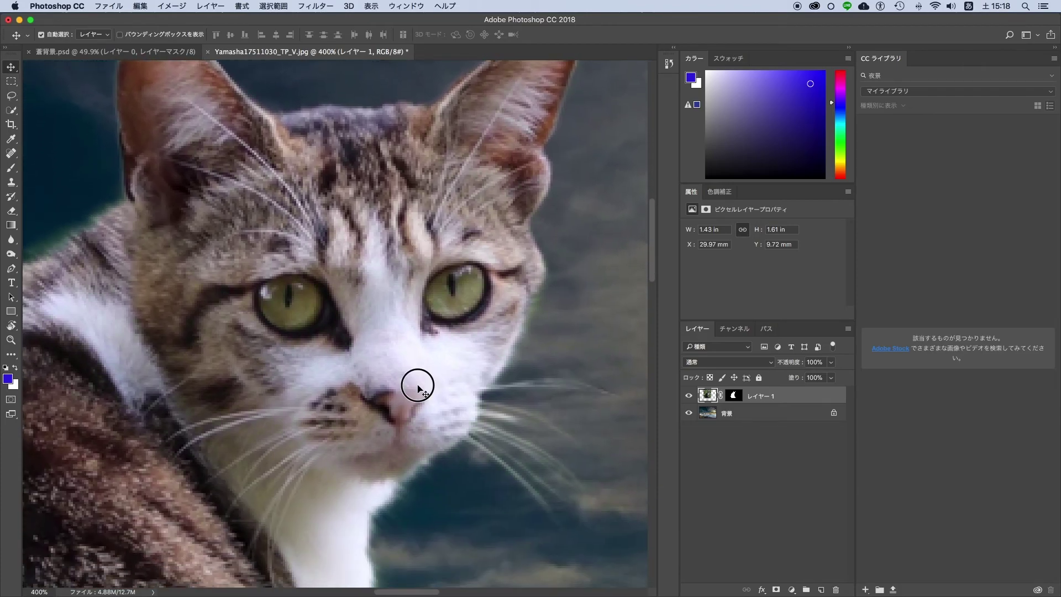
scroll(418, 386, down, 1)
scroll(250, 188, left, 3)
scroll(249, 188, left, 3)
scroll(135, 284, left, 3)
scroll(136, 284, down, 3)
scroll(230, 238, down, 1)
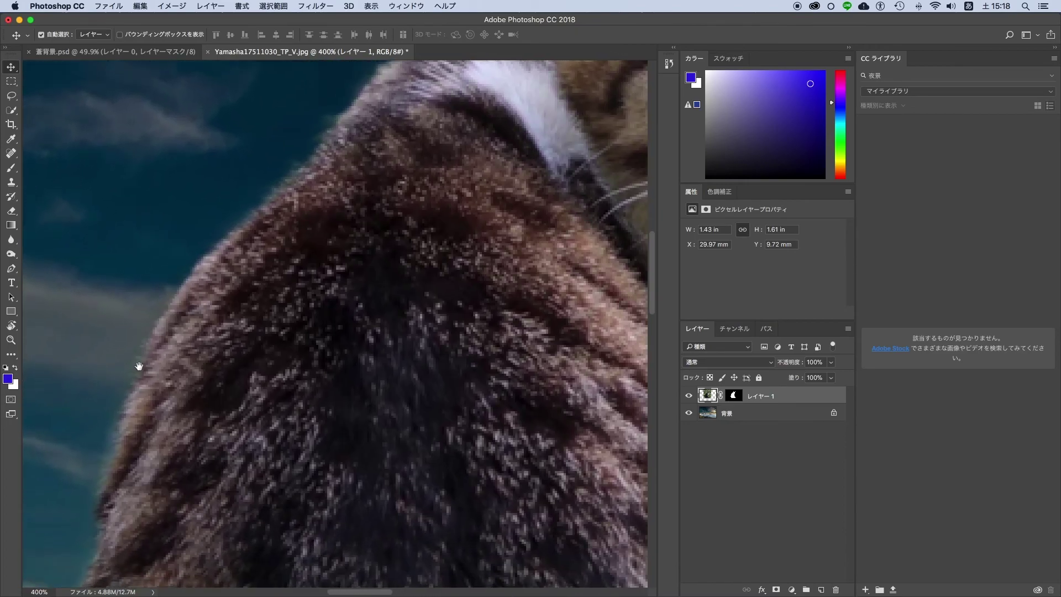
scroll(138, 359, down, 3)
scroll(166, 303, down, 3)
scroll(159, 348, down, 3)
scroll(159, 348, down, 3)
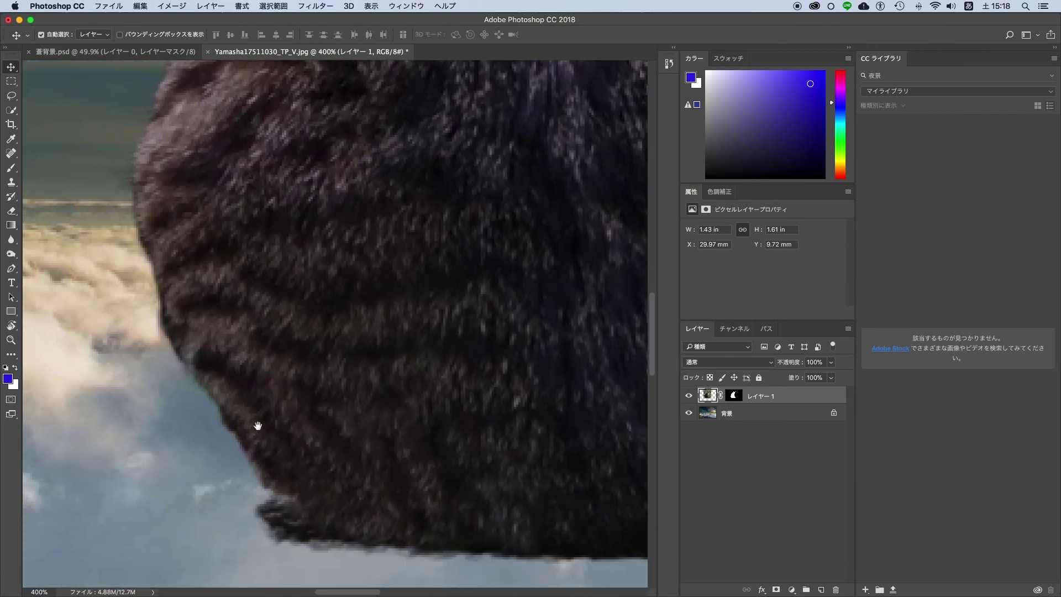
scroll(256, 426, down, 3)
key(super+1)
scroll(435, 234, up, 2)
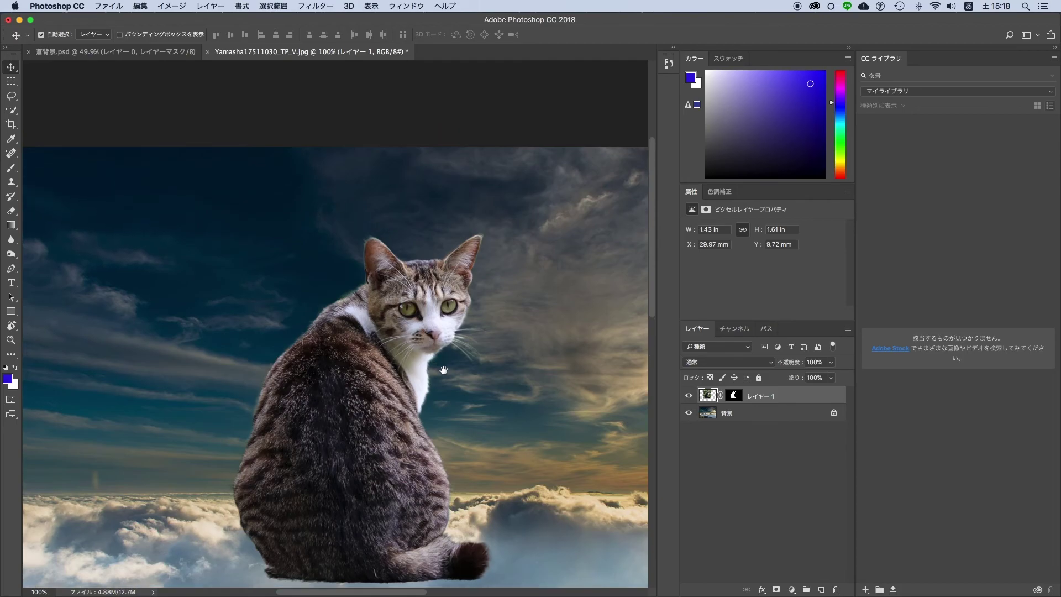
drag(443, 368, 448, 308)
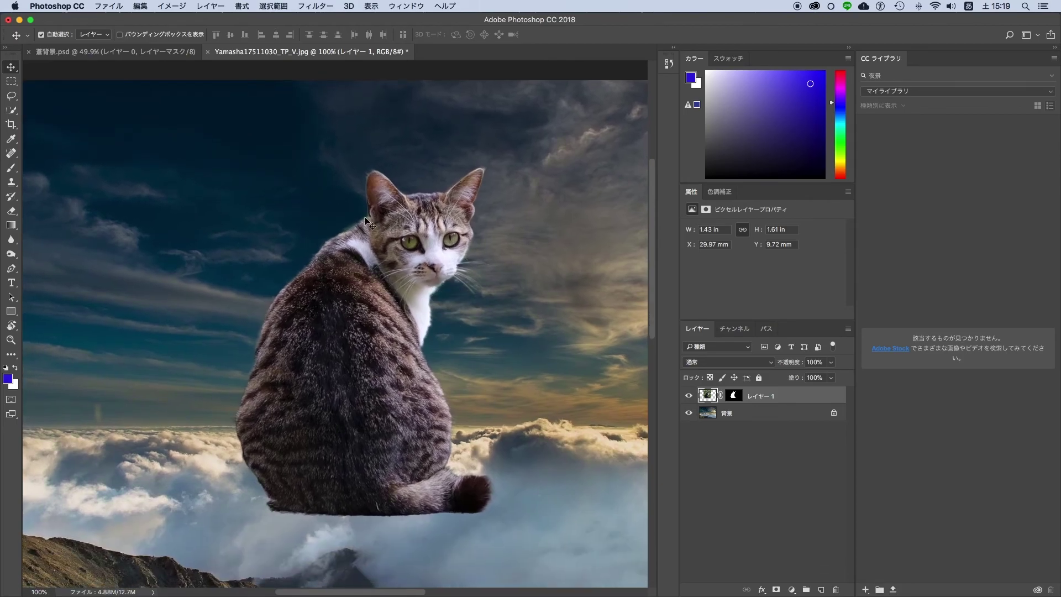